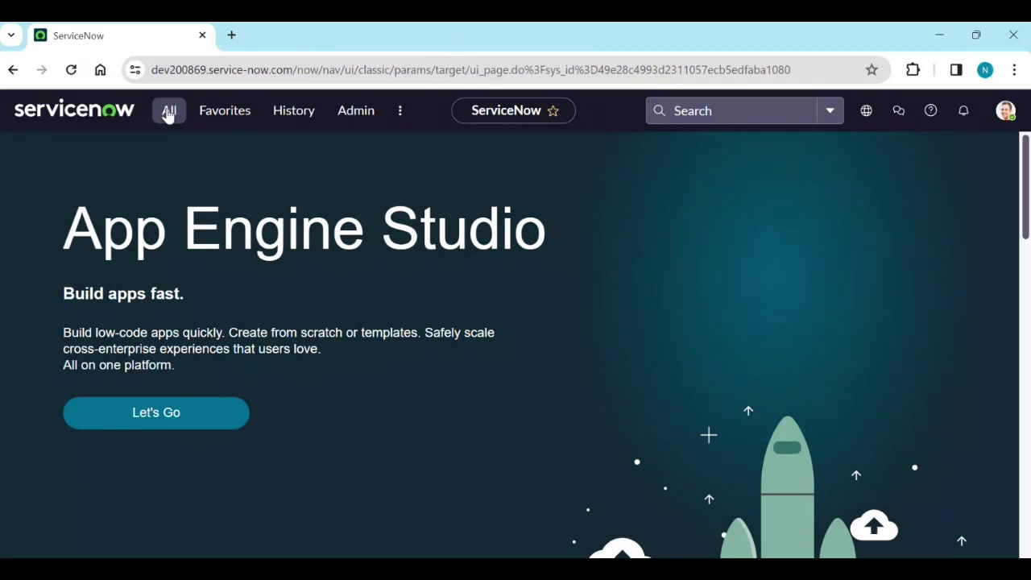
Open the Manual Indicators list from the favorites and start a new indicator record.
{"action": "left_click", "coordinate": [169, 113]}
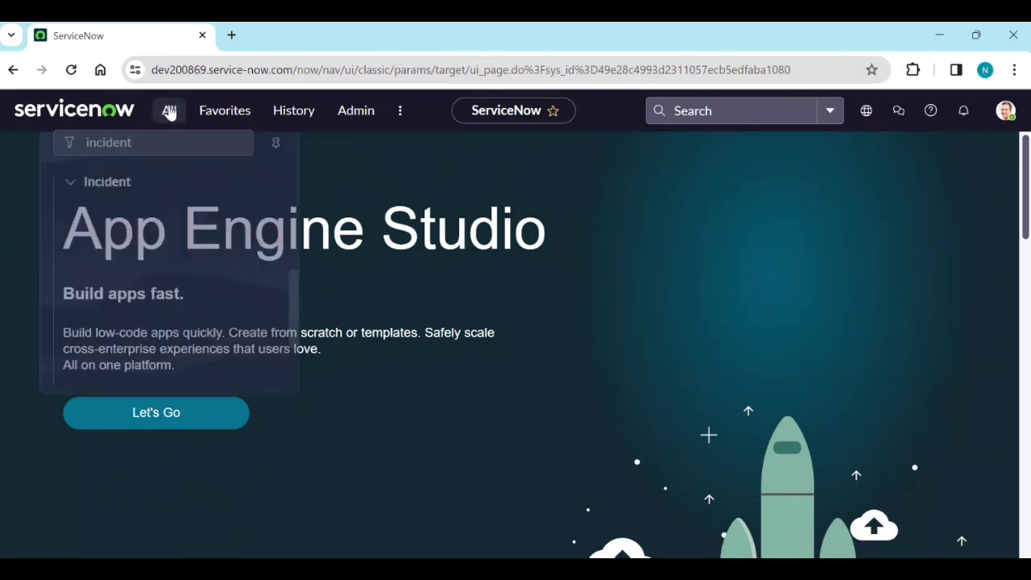
{"action": "left_click", "coordinate": [233, 153]}
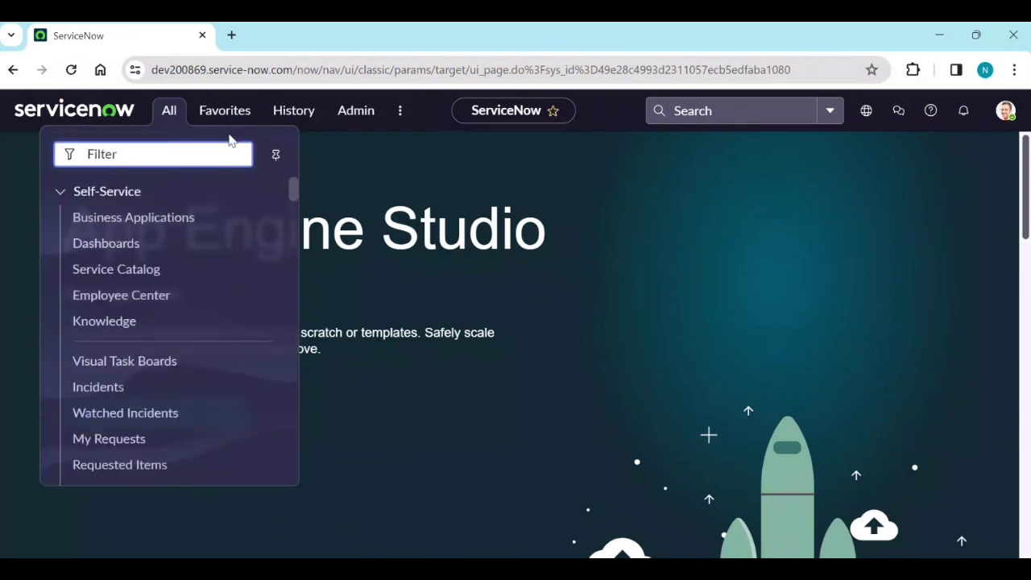
{"action": "left_click", "coordinate": [222, 112]}
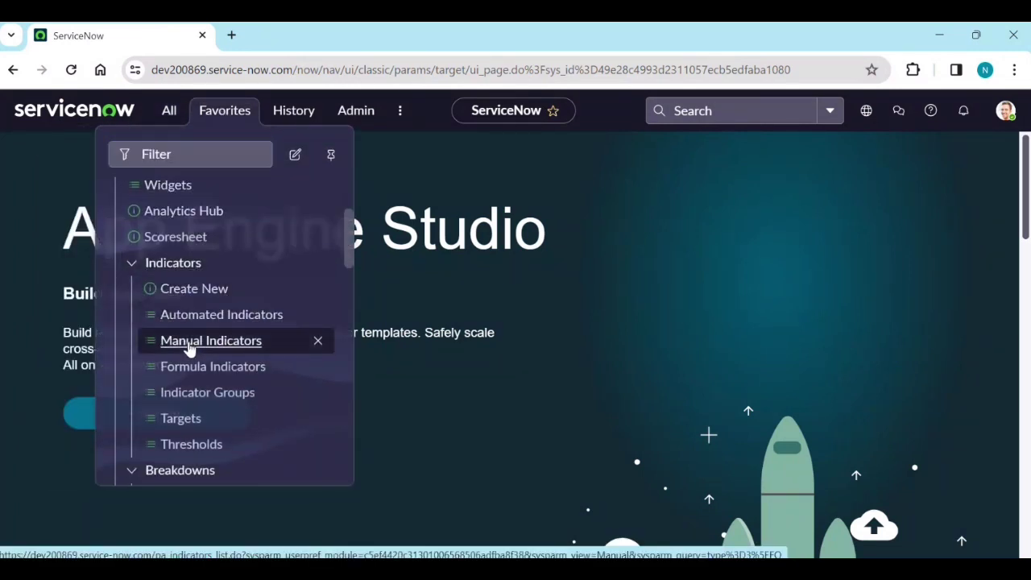
{"action": "left_click", "coordinate": [190, 345]}
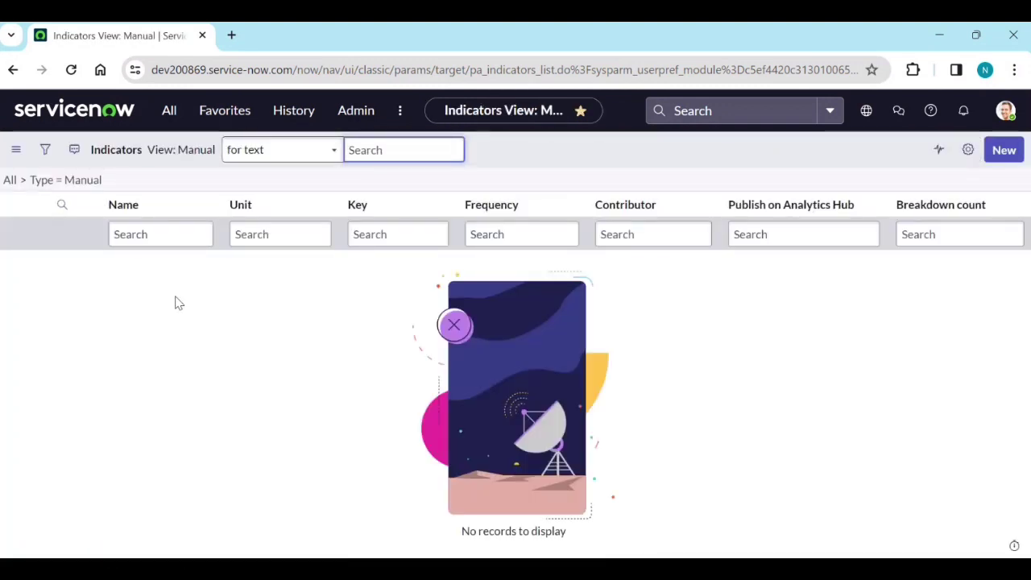
{"action": "left_click", "coordinate": [1003, 152]}
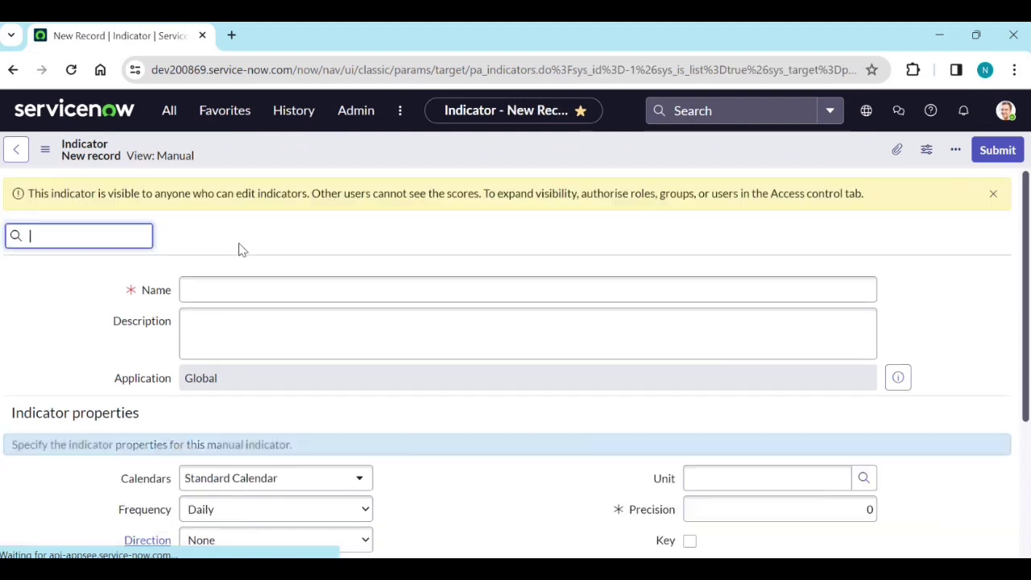
Name the new manual indicator "No : Of Phones for SD".
{"action": "left_click", "coordinate": [240, 290]}
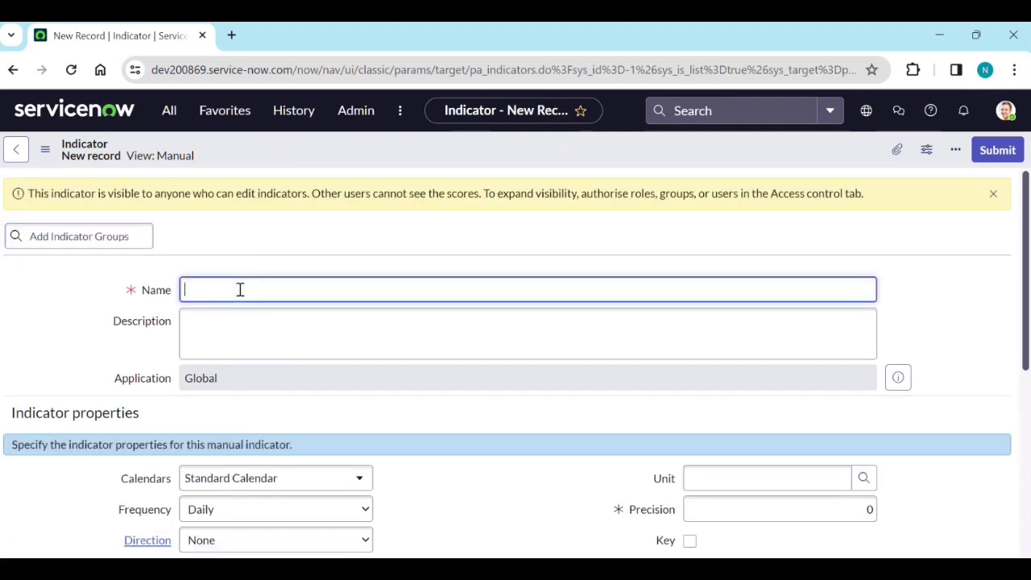
{"action": "type", "text": "No : Of Phones for SD"}
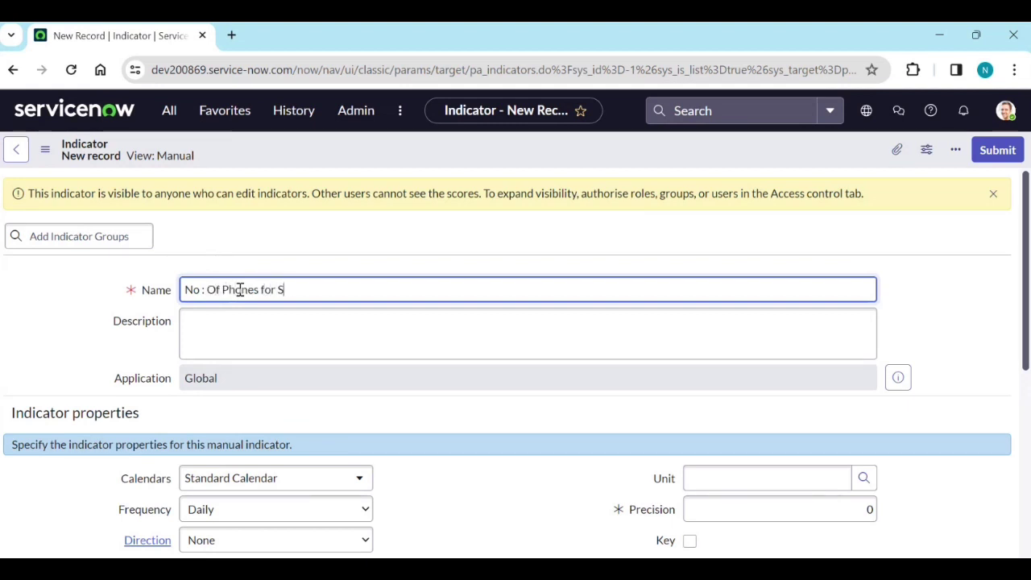
{"action": "left_click", "coordinate": [417, 424]}
Set the indicator's unit to # and save the record without leaving the form.
{"action": "scroll", "coordinate": [418, 424], "scroll_direction": "down", "scroll_amount": 2}
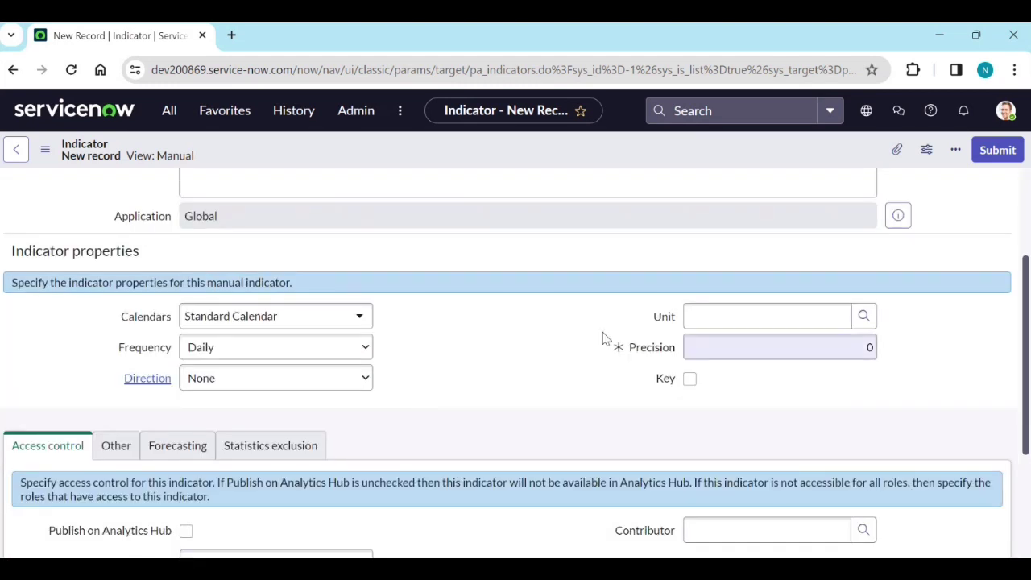
{"action": "left_click", "coordinate": [864, 320]}
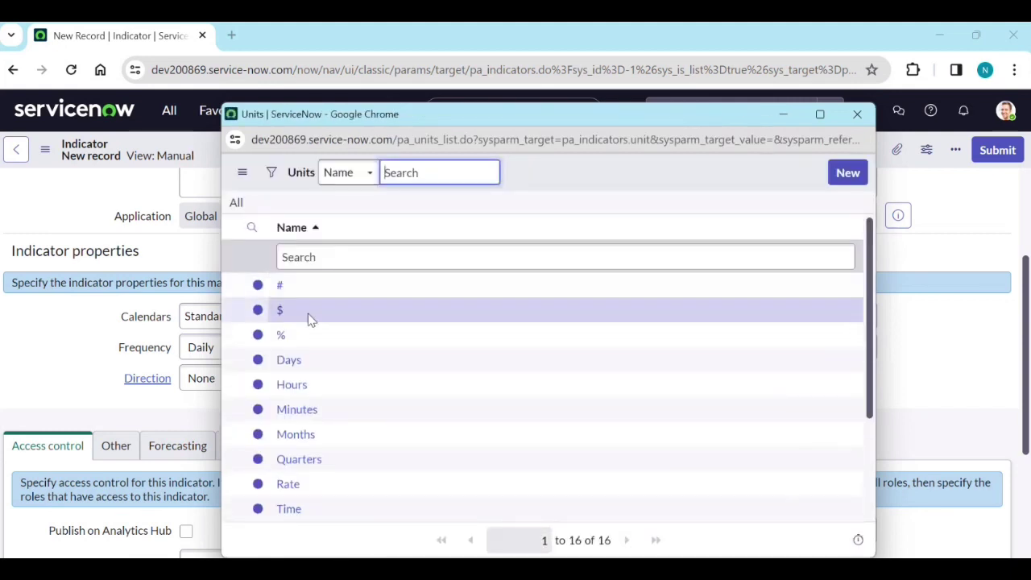
{"action": "left_click", "coordinate": [274, 292]}
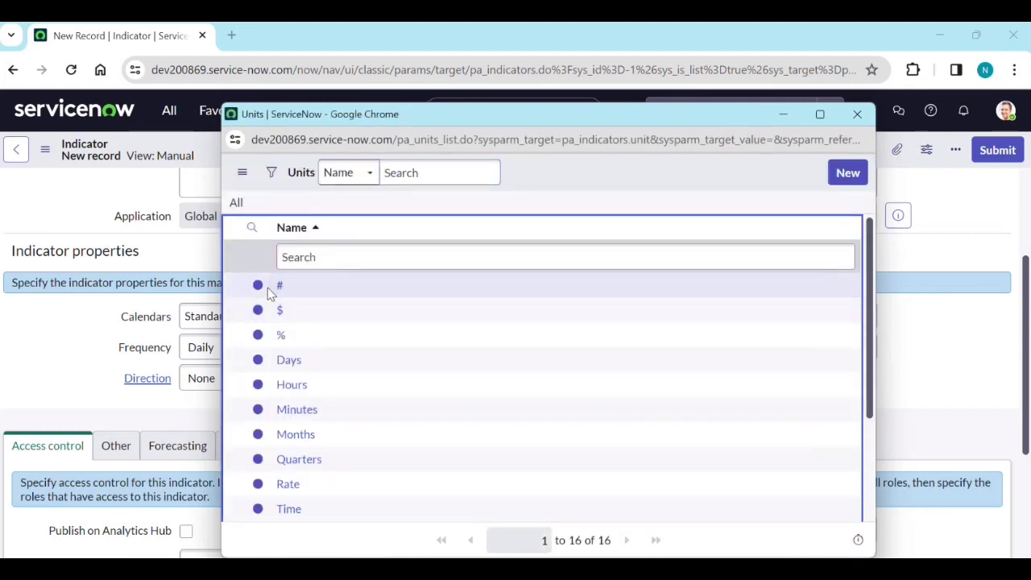
{"action": "left_click", "coordinate": [278, 286]}
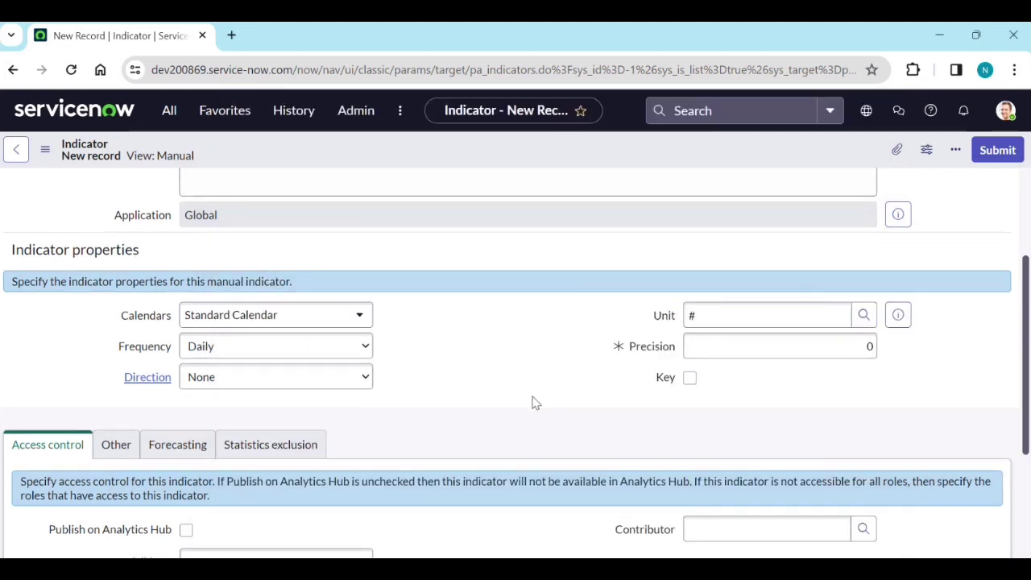
{"action": "scroll", "coordinate": [535, 401], "scroll_direction": "down", "scroll_amount": 2}
{"action": "right_click", "coordinate": [570, 156]}
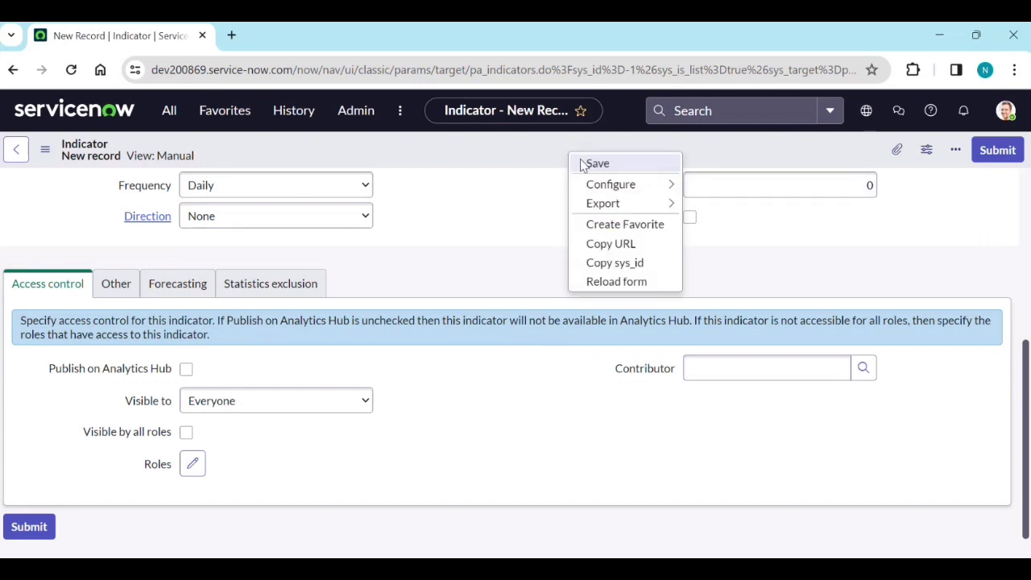
{"action": "left_click", "coordinate": [596, 163]}
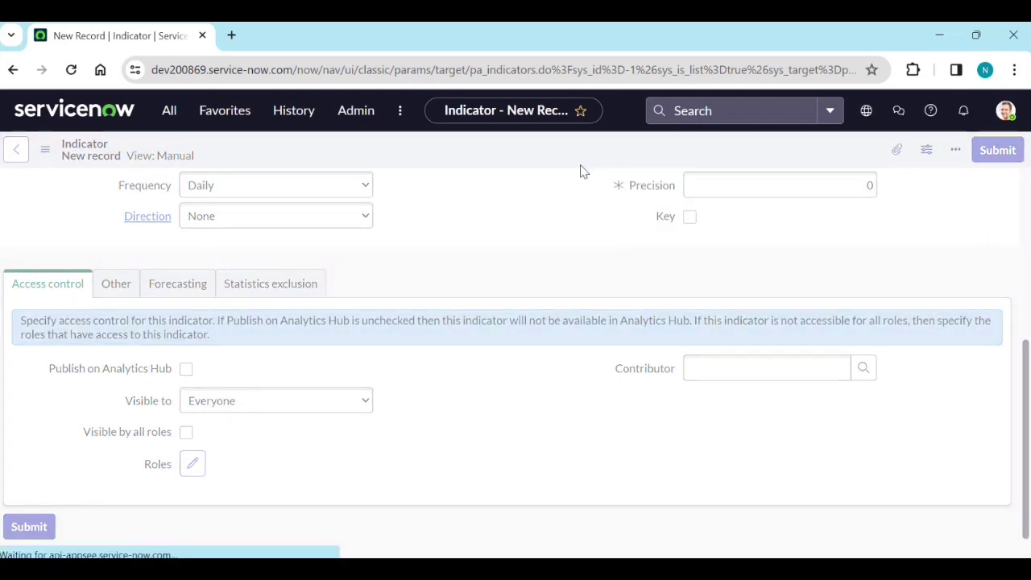
Look up and assign Benchmark Scheduler as the indicator's contributor in the access control settings.
{"action": "scroll", "coordinate": [531, 451], "scroll_direction": "down", "scroll_amount": 4}
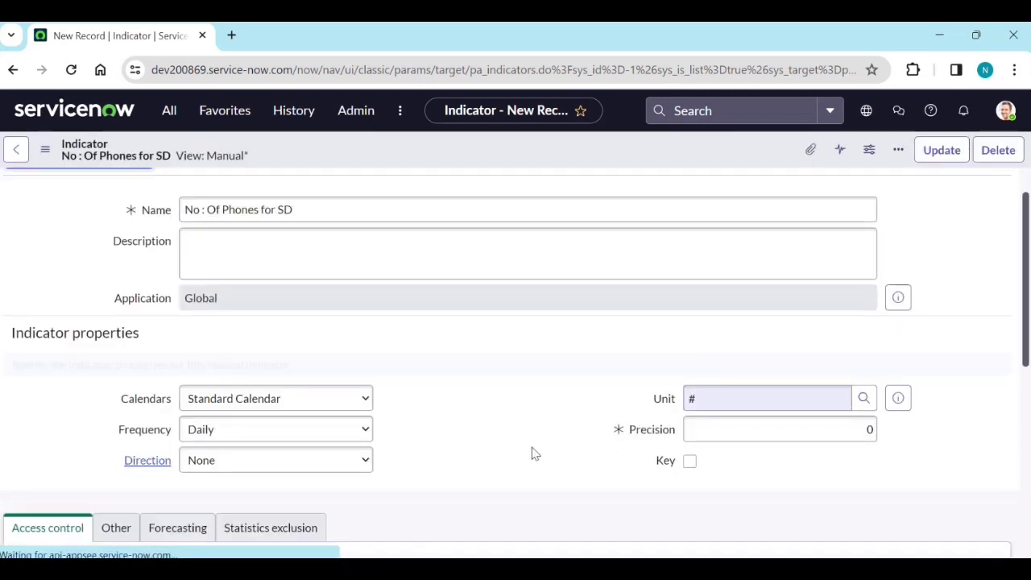
{"action": "left_click", "coordinate": [731, 452]}
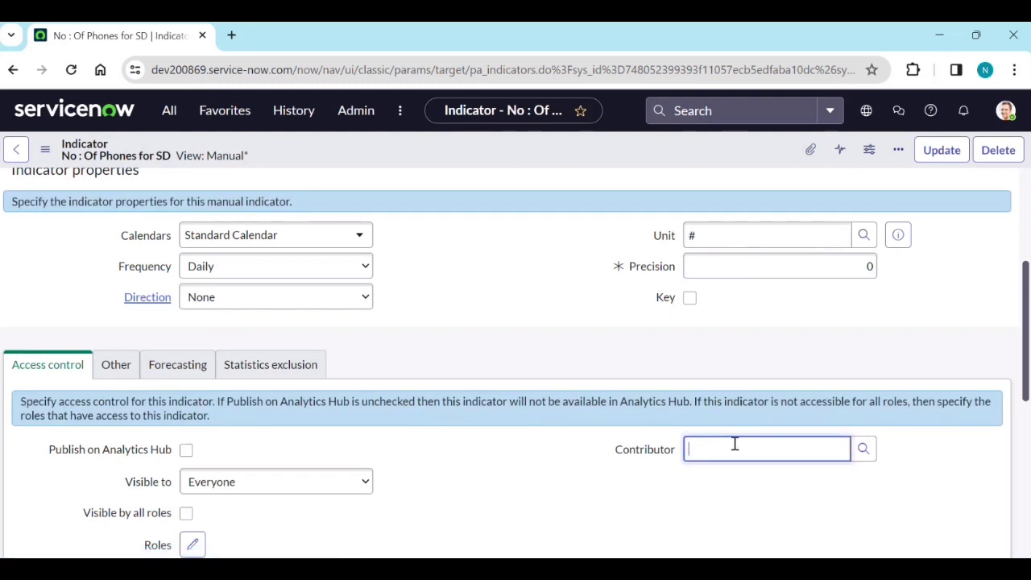
{"action": "left_click", "coordinate": [863, 449]}
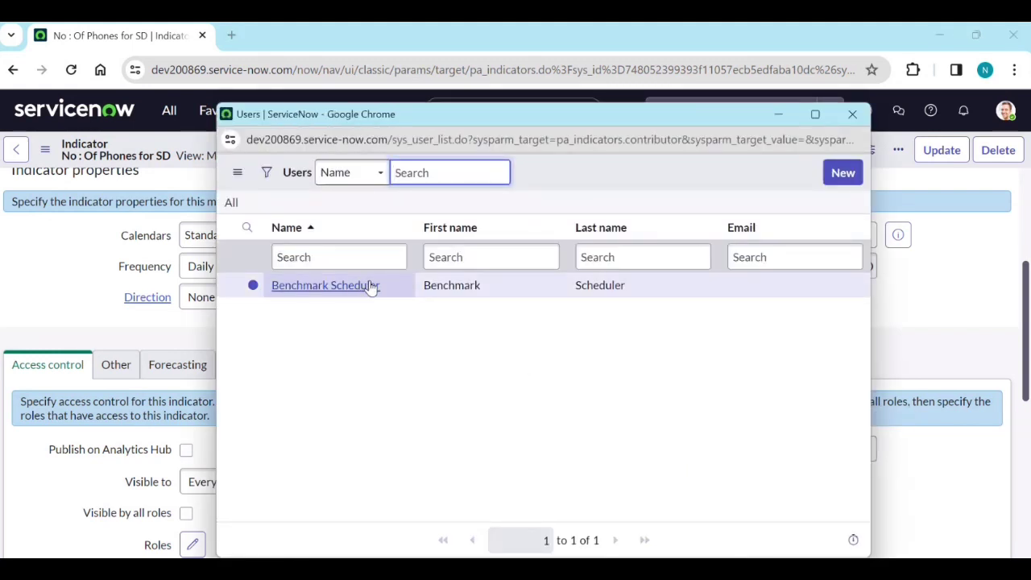
{"action": "left_click", "coordinate": [366, 288]}
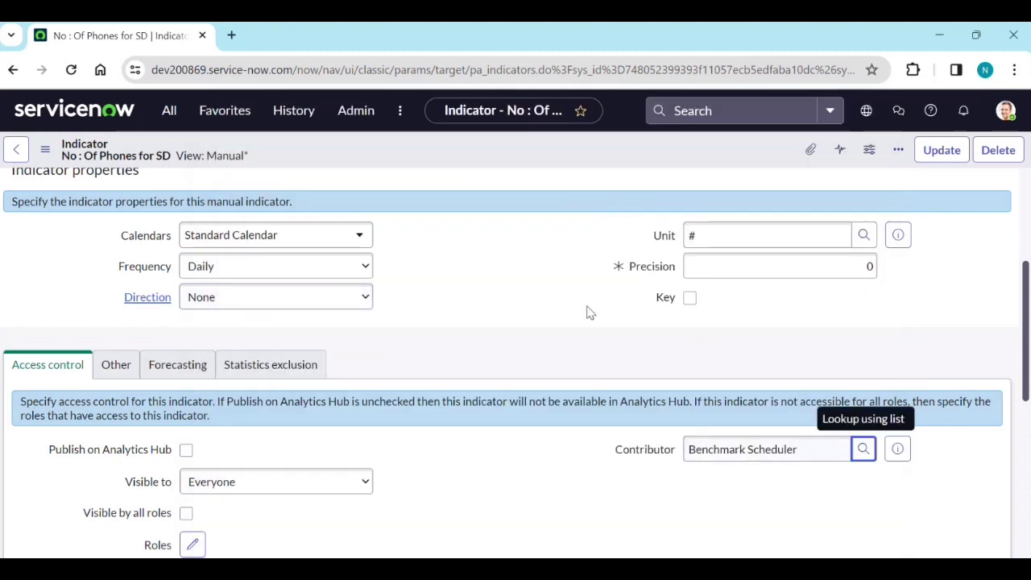
{"action": "left_click", "coordinate": [817, 444]}
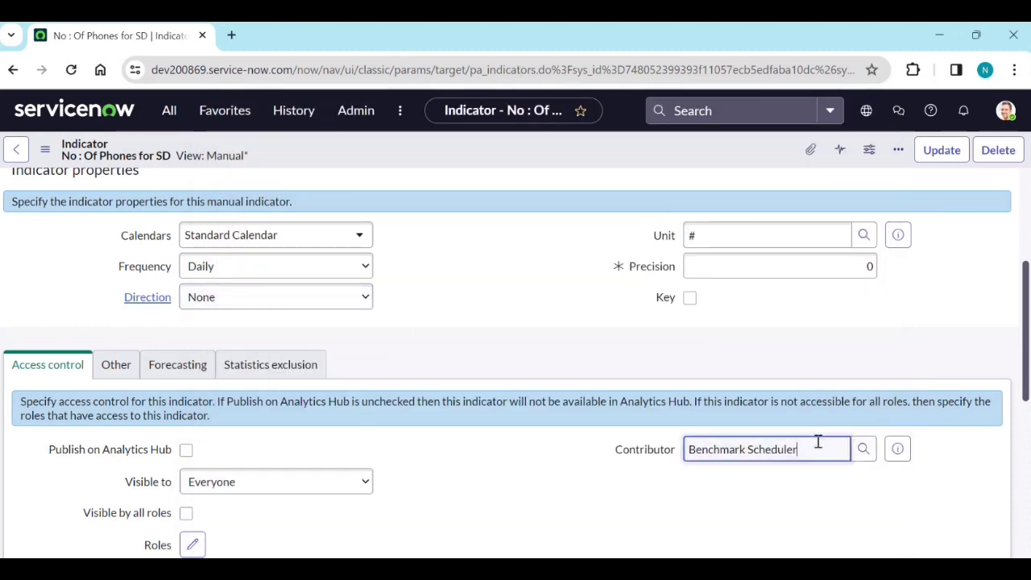
{"action": "key", "text": "ctrl+shift+Left"}
{"action": "key", "text": "ctrl+shift+Left"}
Open the scoresheet for the "No : Of Phones for SD" indicator from its related links.
{"action": "scroll", "coordinate": [515, 451], "scroll_direction": "down", "scroll_amount": 4}
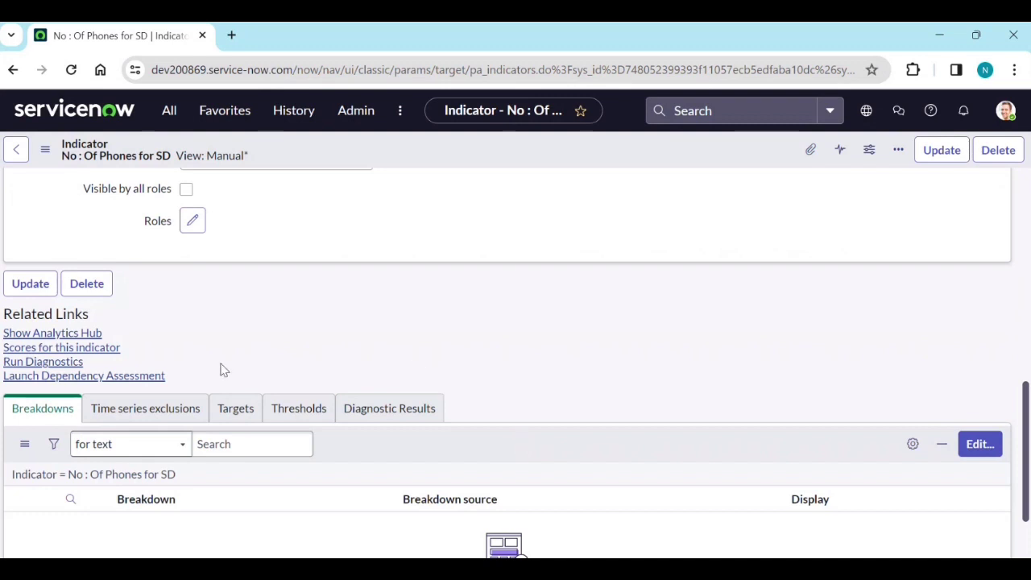
{"action": "left_click", "coordinate": [83, 350]}
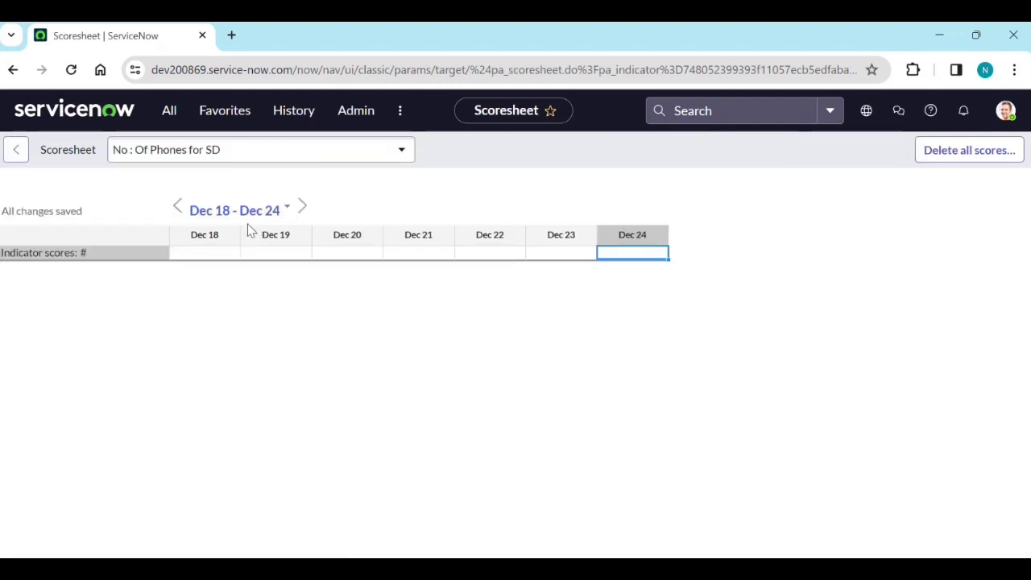
{"action": "left_click", "coordinate": [225, 235]}
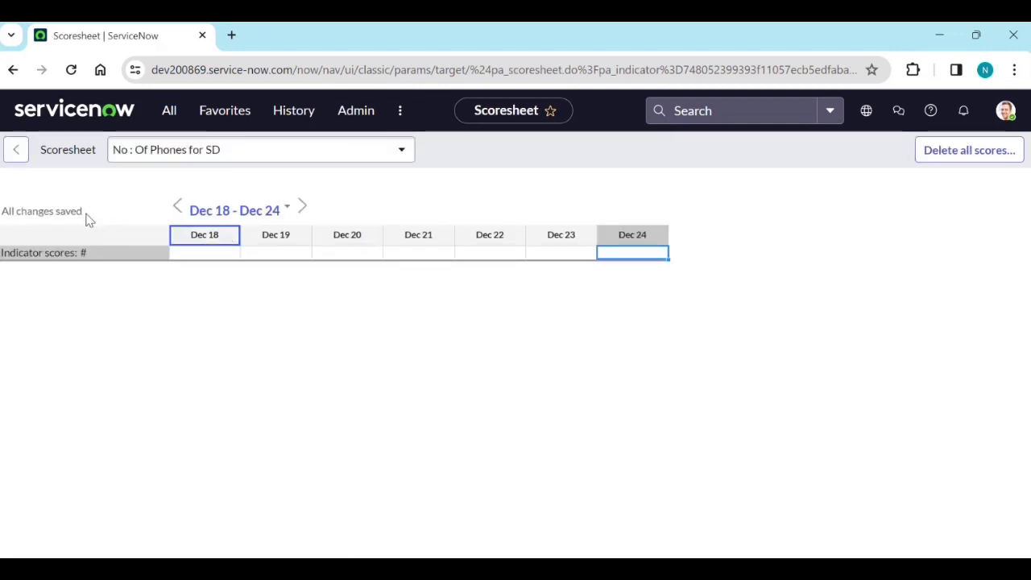
Browse the years in the scoresheet's date picker and choose December 19, 2023 as the end date.
{"action": "left_click", "coordinate": [272, 212]}
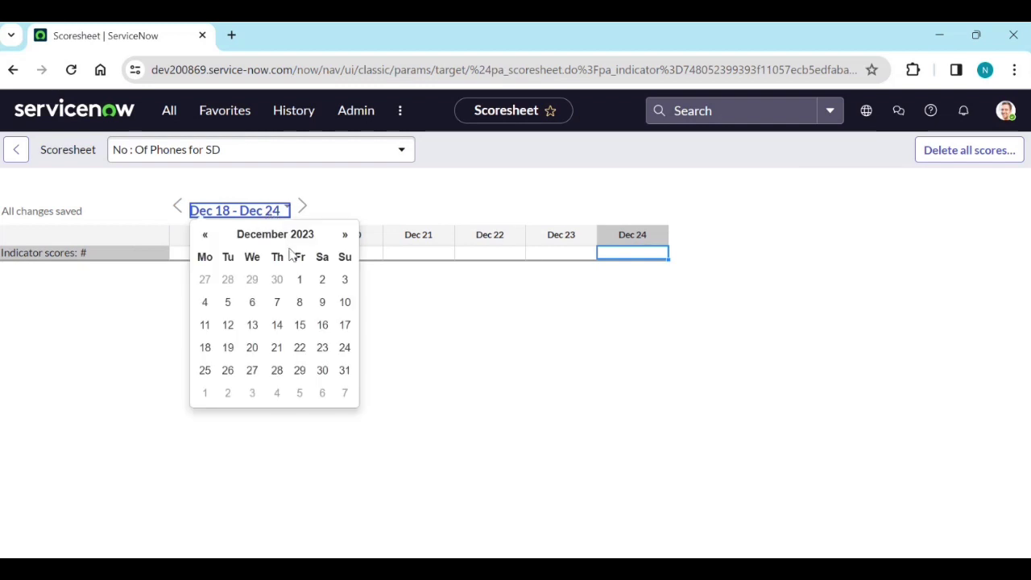
{"action": "left_click", "coordinate": [289, 236]}
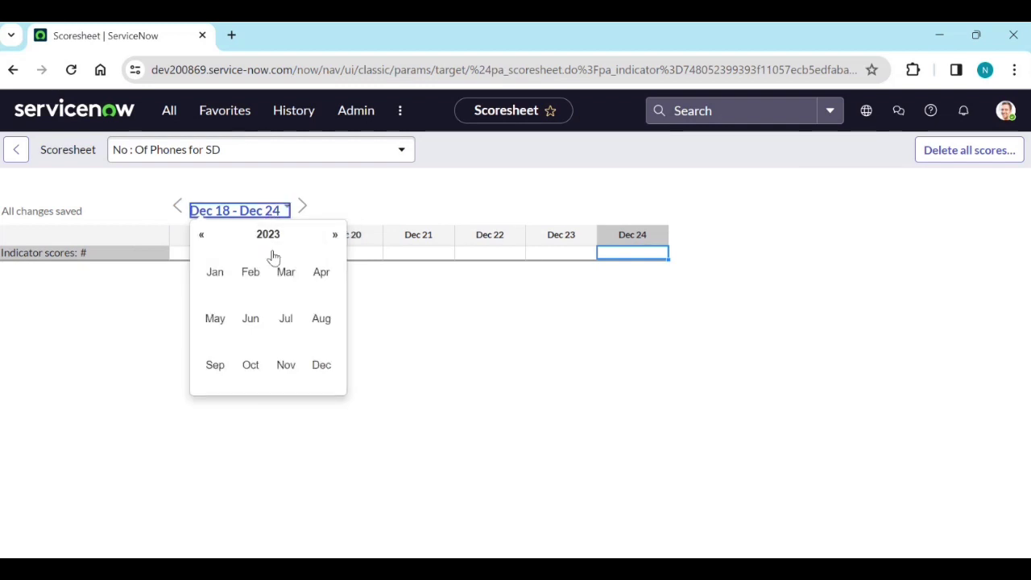
{"action": "left_click", "coordinate": [265, 238]}
{"action": "left_click", "coordinate": [224, 272]}
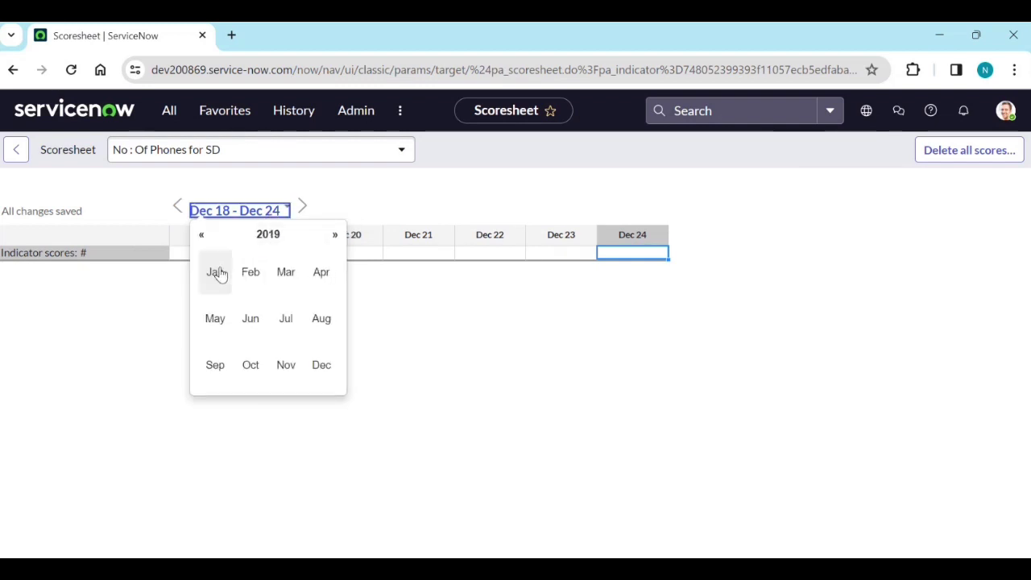
{"action": "left_click", "coordinate": [334, 236]}
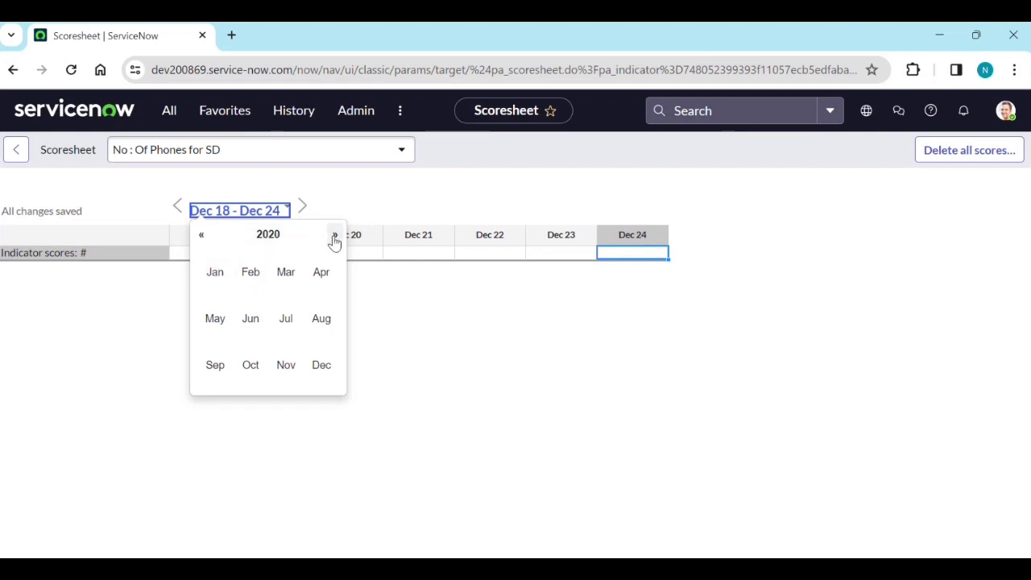
{"action": "left_click", "coordinate": [334, 236]}
{"action": "left_click", "coordinate": [334, 236]}
{"action": "left_click", "coordinate": [334, 236]}
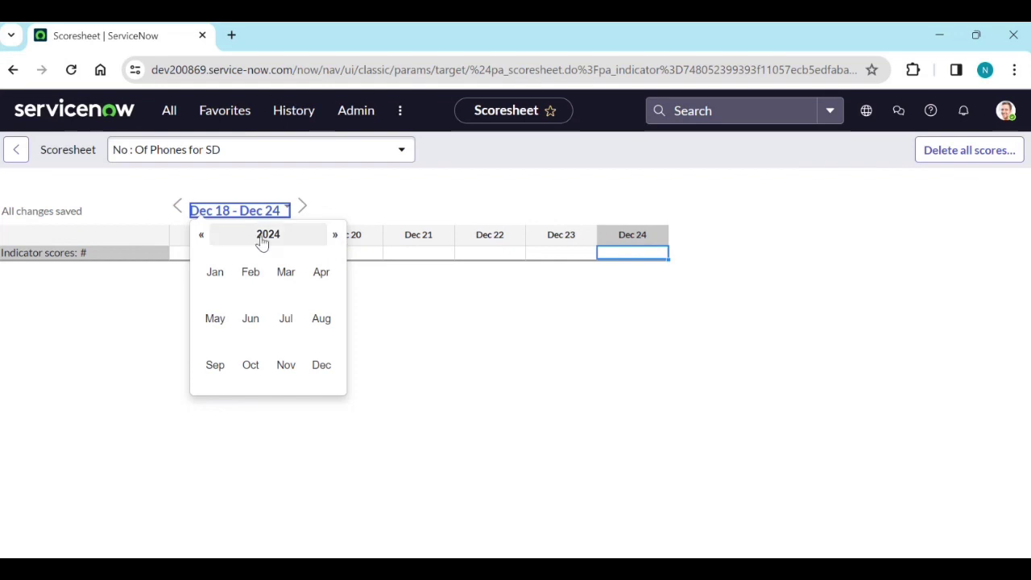
{"action": "left_click", "coordinate": [201, 235]}
{"action": "left_click", "coordinate": [318, 369]}
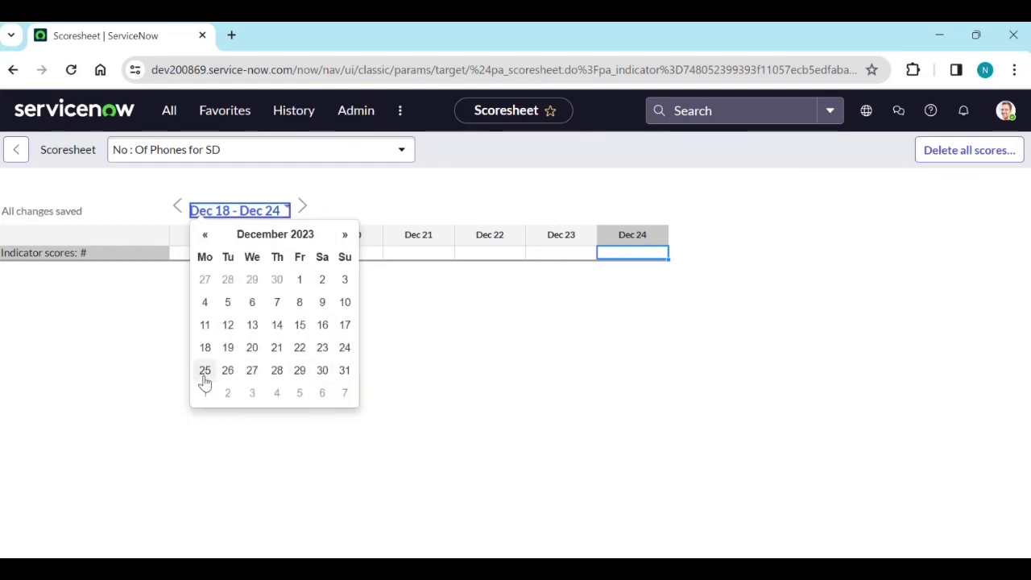
{"action": "left_click", "coordinate": [229, 352]}
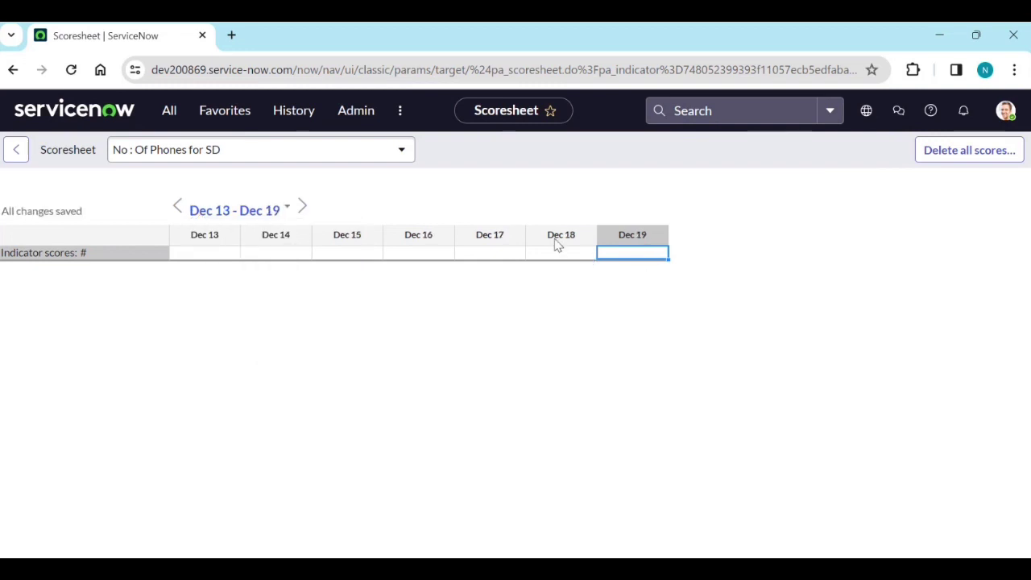
Set the scoresheet's end date to December 25, 2023, and enter scores of 40 for Dec 19 and 30 for Dec 20.
{"action": "left_click", "coordinate": [276, 211]}
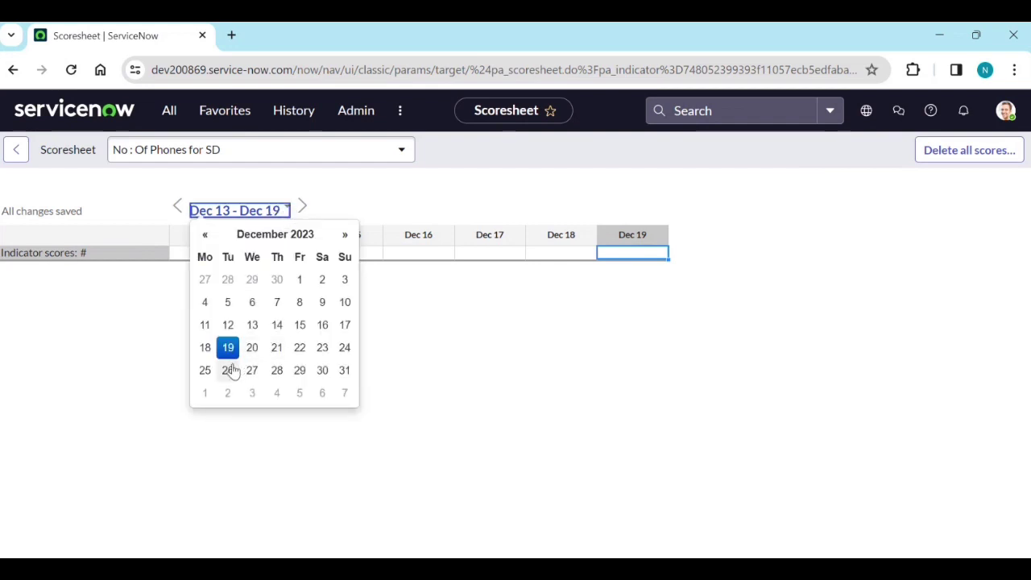
{"action": "left_click", "coordinate": [208, 370]}
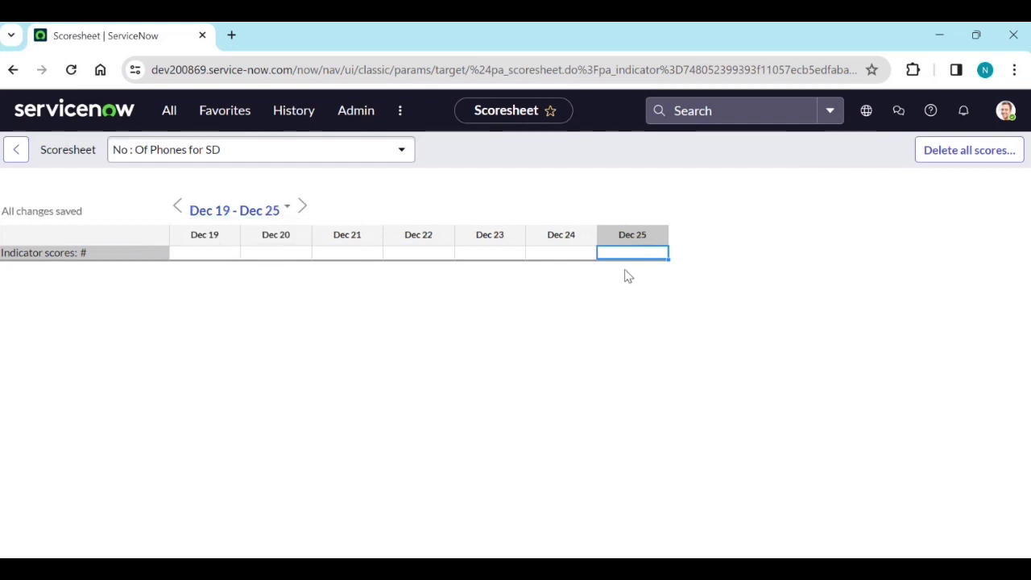
{"action": "left_click", "coordinate": [208, 256]}
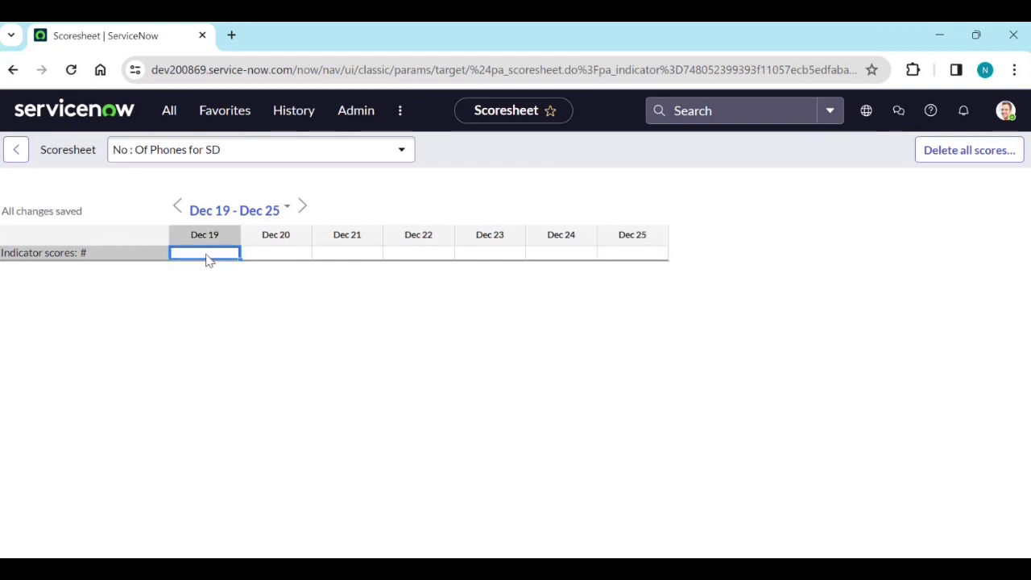
{"action": "left_click", "coordinate": [207, 254]}
{"action": "left_click", "coordinate": [269, 258]}
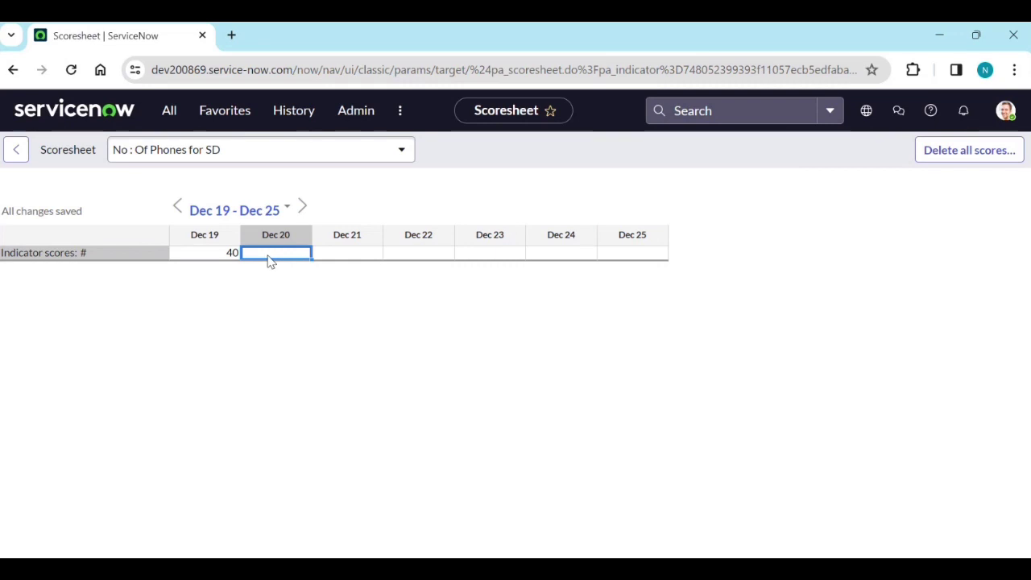
{"action": "type", "text": "30"}
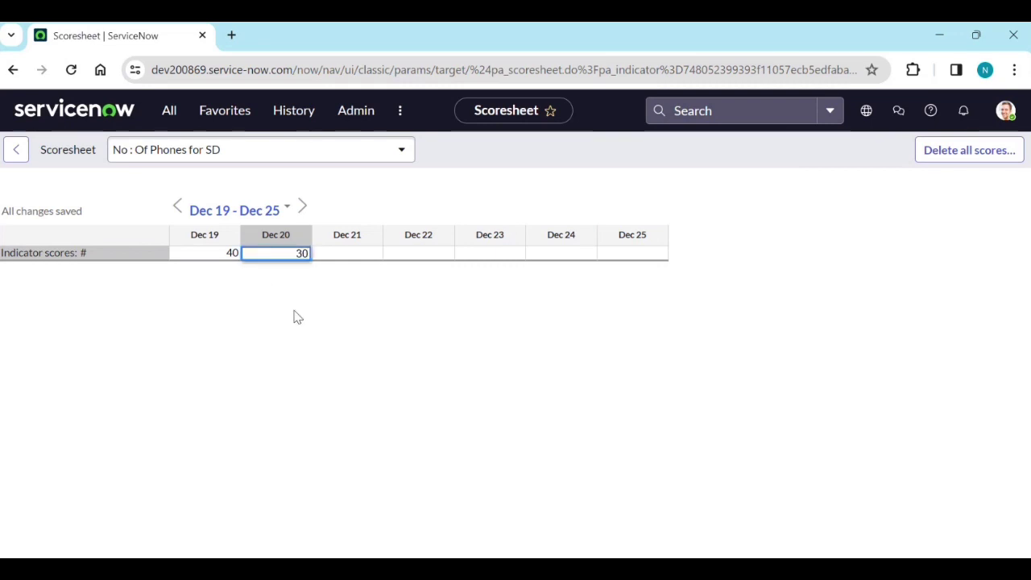
Enter scores of 15 for Dec 21, 18 for Dec 22, 45 for Dec 23 and 35 for Dec 24.
{"action": "left_click", "coordinate": [358, 256]}
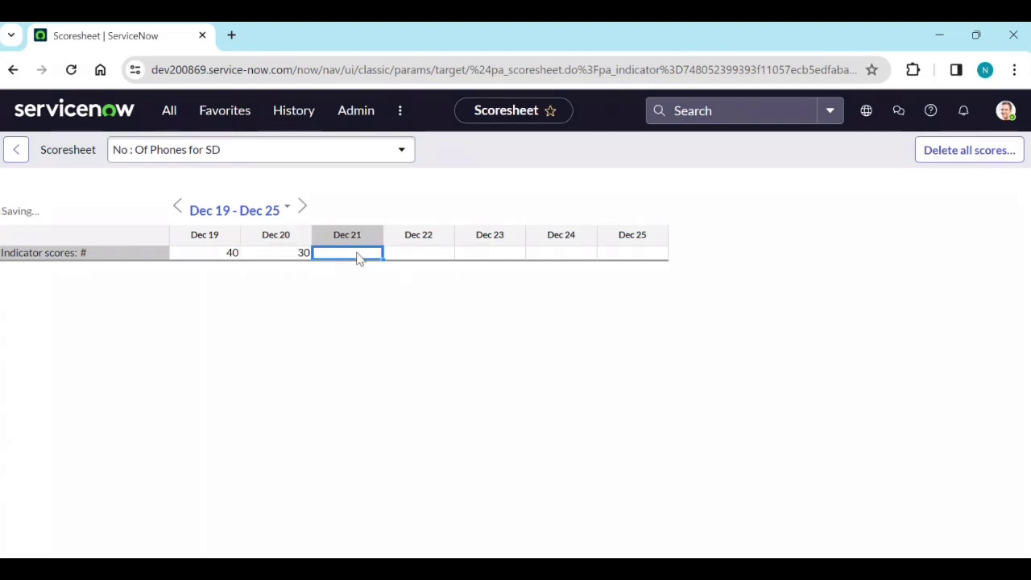
{"action": "type", "text": "15"}
{"action": "left_click", "coordinate": [420, 256]}
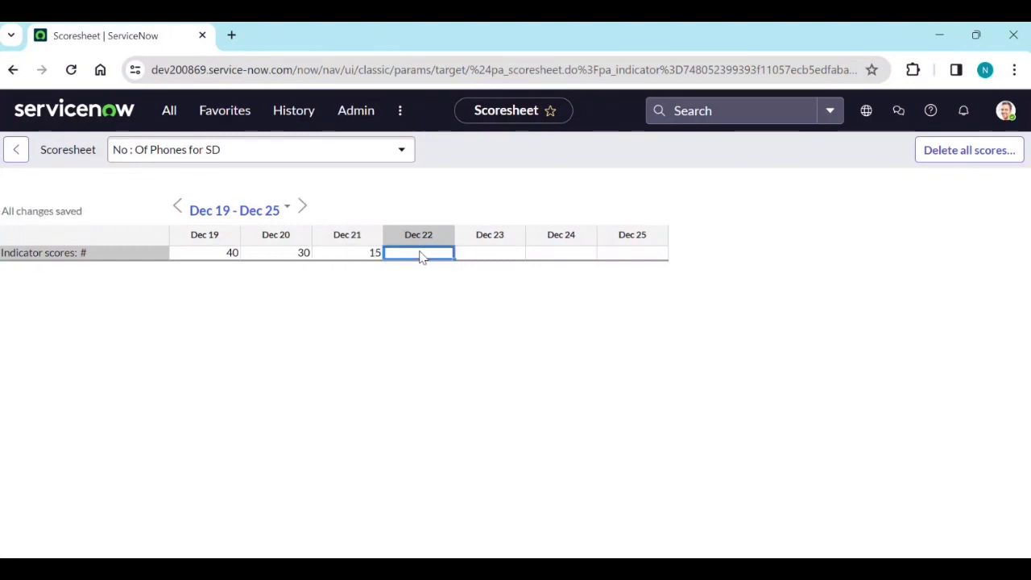
{"action": "type", "text": "18"}
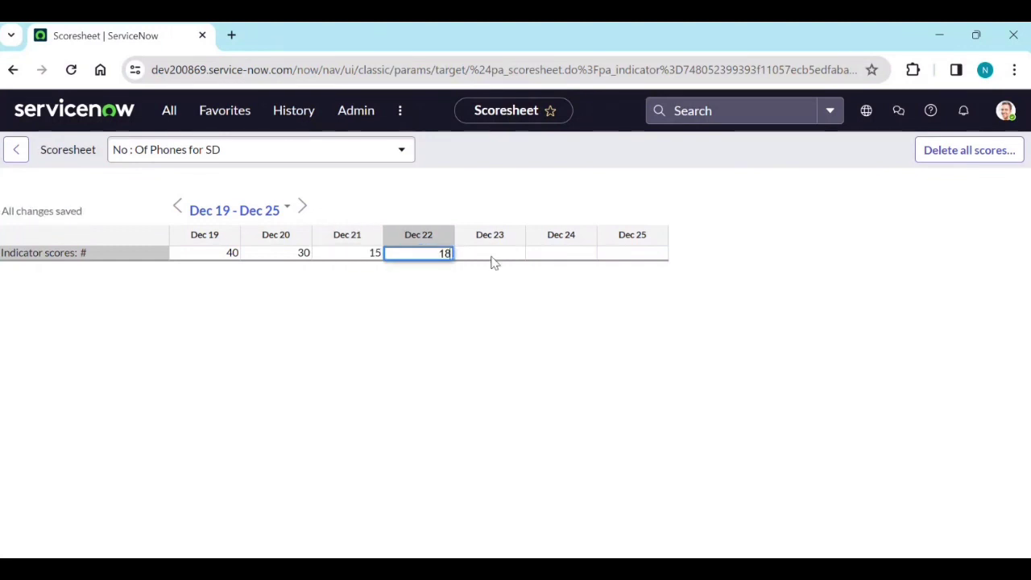
{"action": "left_click", "coordinate": [496, 259]}
{"action": "type", "text": "45"}
{"action": "left_click", "coordinate": [556, 261]}
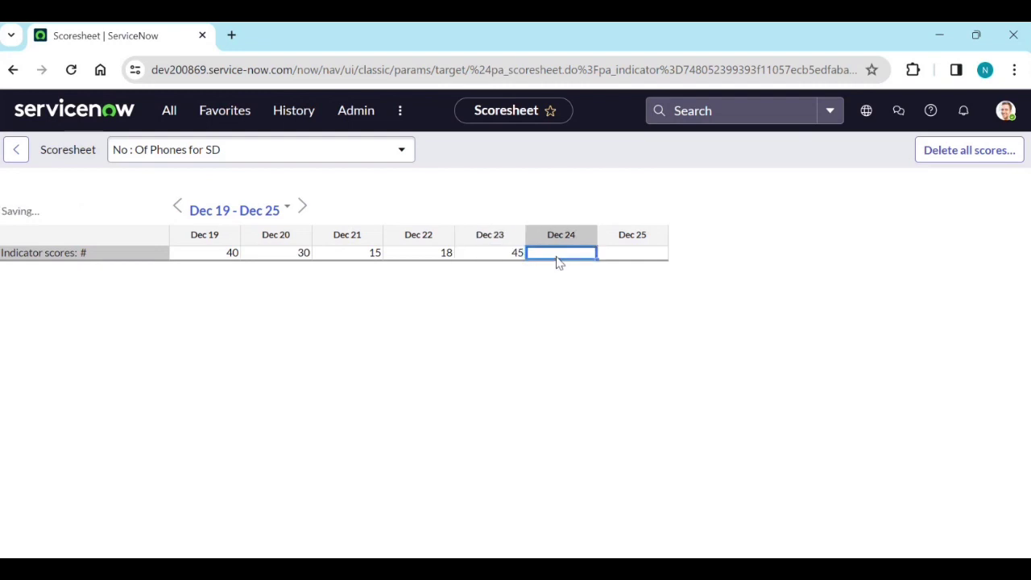
{"action": "type", "text": "35"}
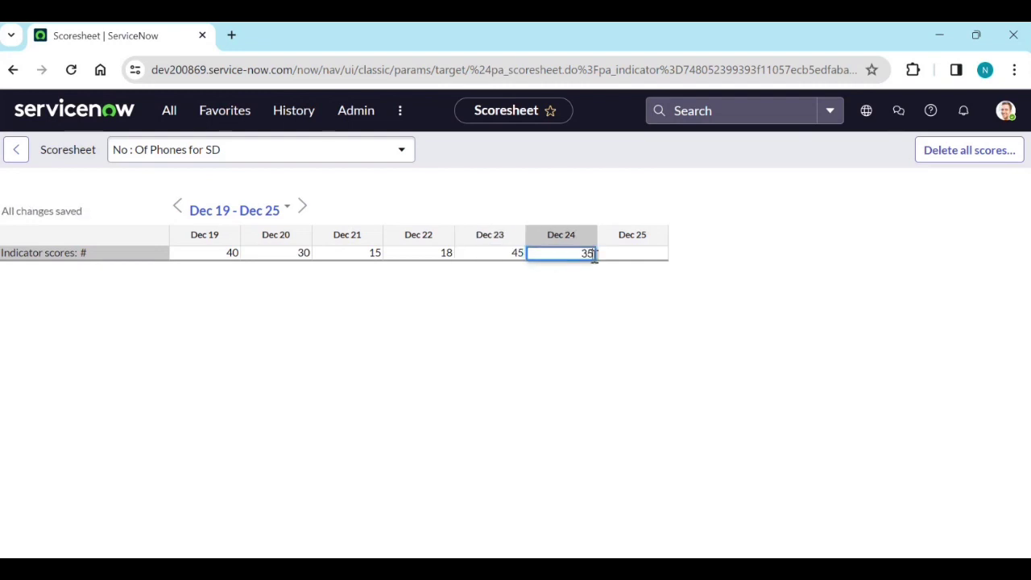
{"action": "left_click", "coordinate": [625, 259]}
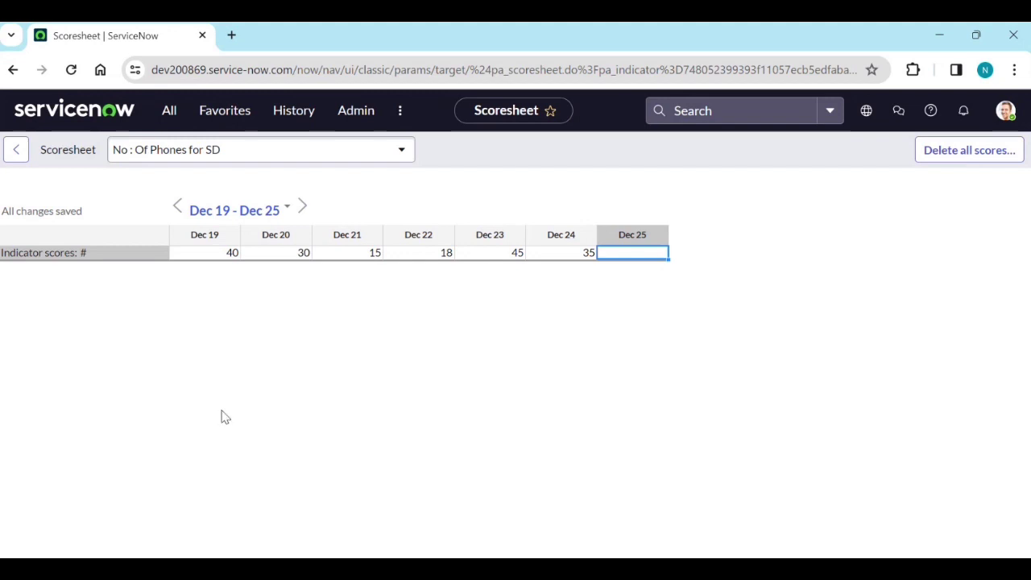
Return to the indicator record and show its scores in Analytics Hub.
{"action": "left_click", "coordinate": [18, 153]}
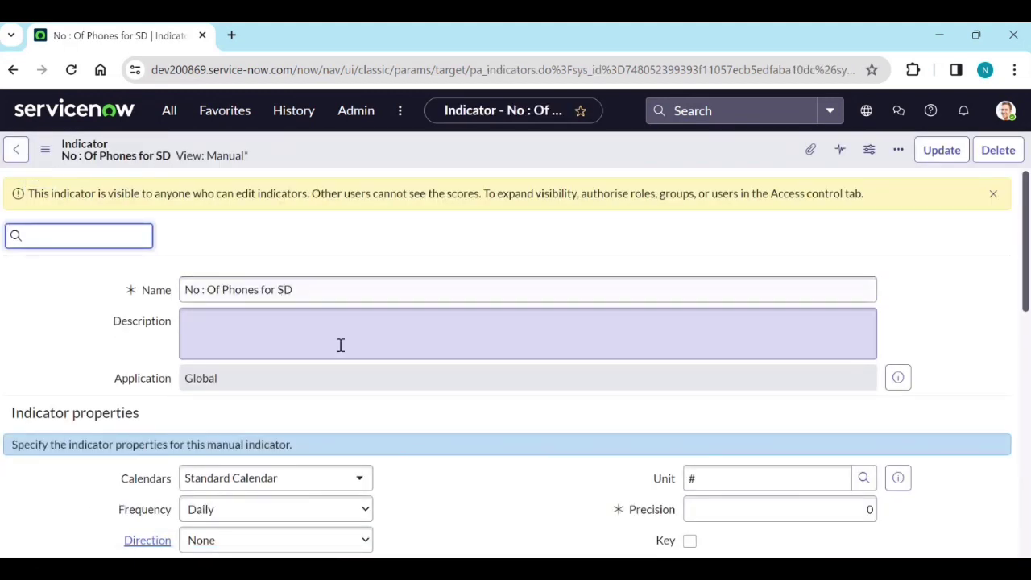
{"action": "scroll", "coordinate": [341, 345], "scroll_direction": "down", "scroll_amount": 6}
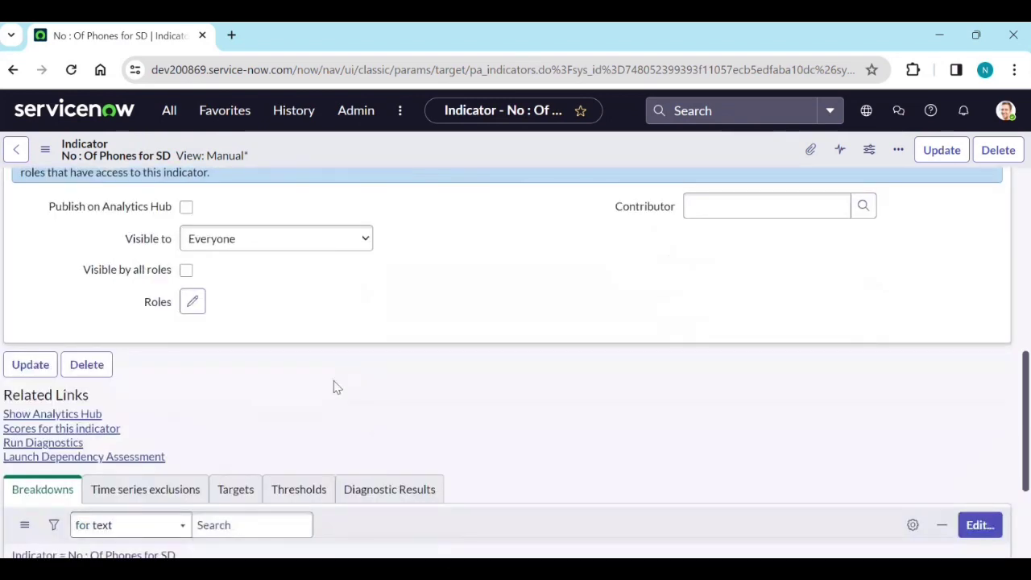
{"action": "left_click", "coordinate": [79, 414]}
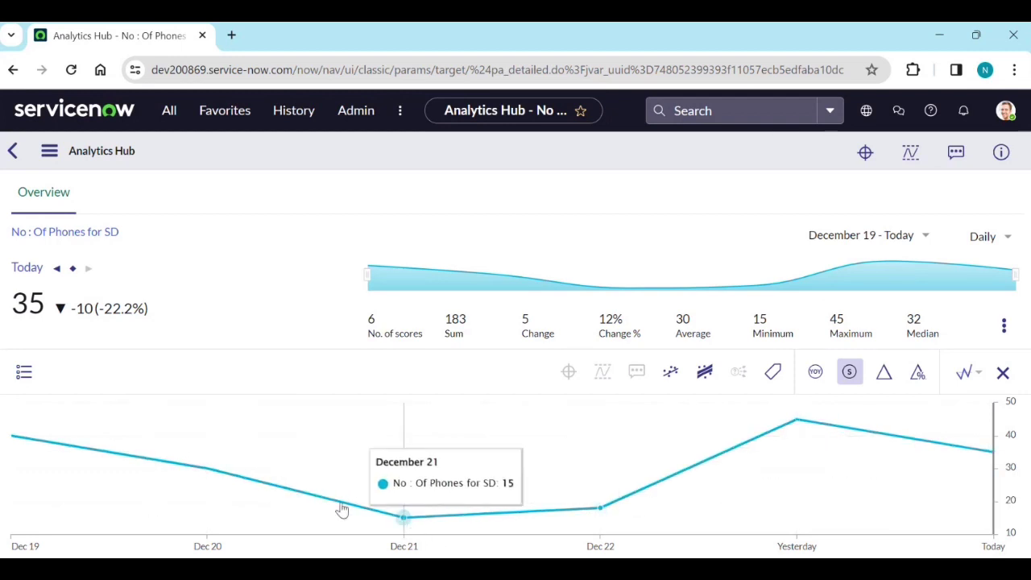
Find the list of all incidents in the application navigator and open it in a separate browser tab.
{"action": "left_click", "coordinate": [169, 117]}
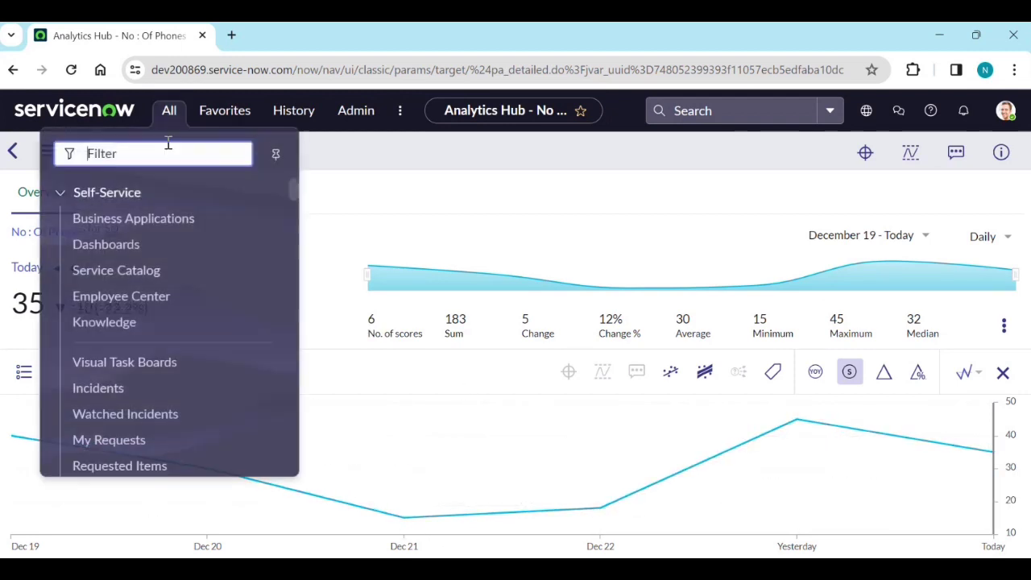
{"action": "type", "text": "incidents"}
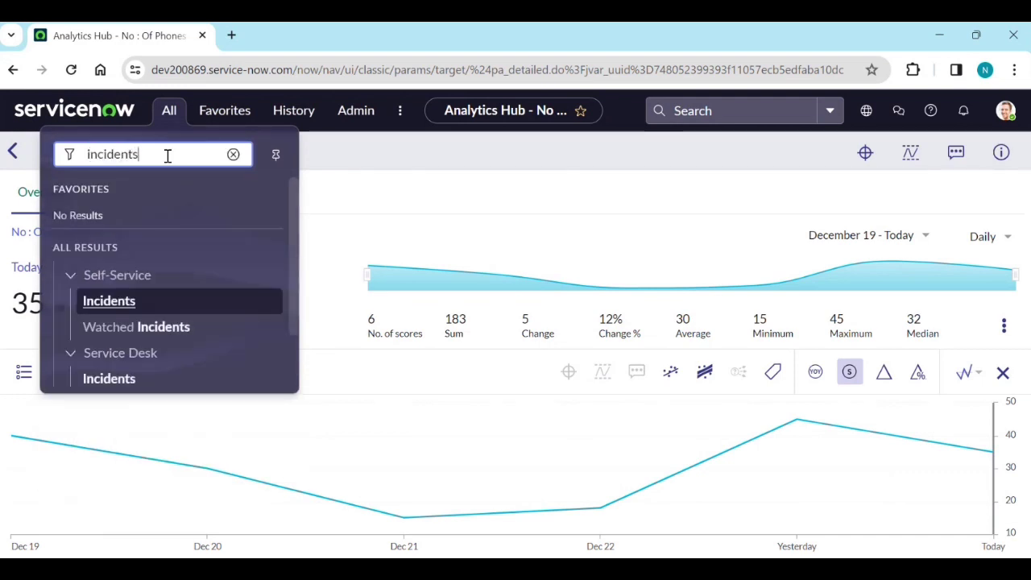
{"action": "key", "text": "BackSpace"}
{"action": "scroll", "coordinate": [169, 242], "scroll_direction": "down", "scroll_amount": 3}
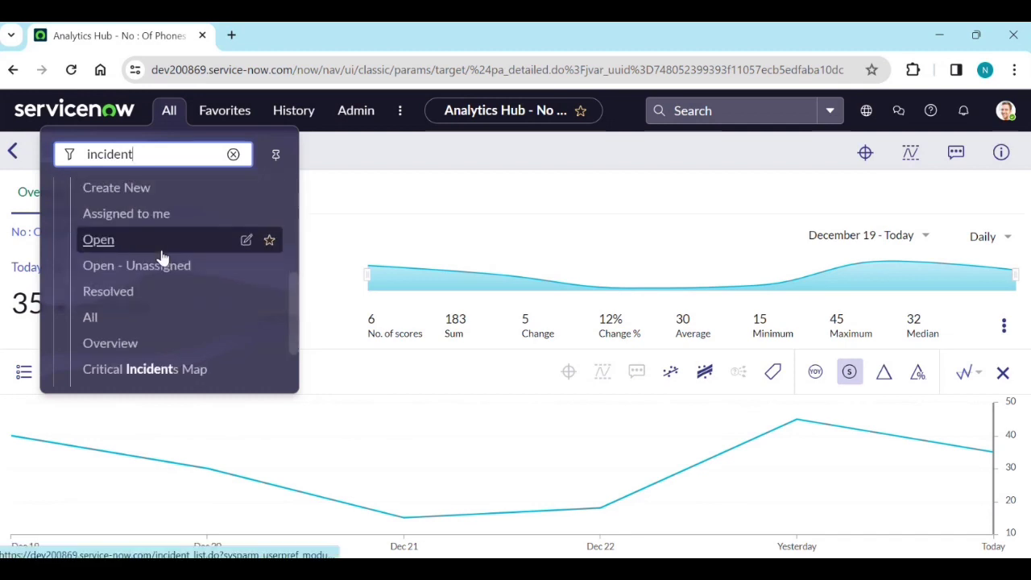
{"action": "middle_click", "coordinate": [144, 290]}
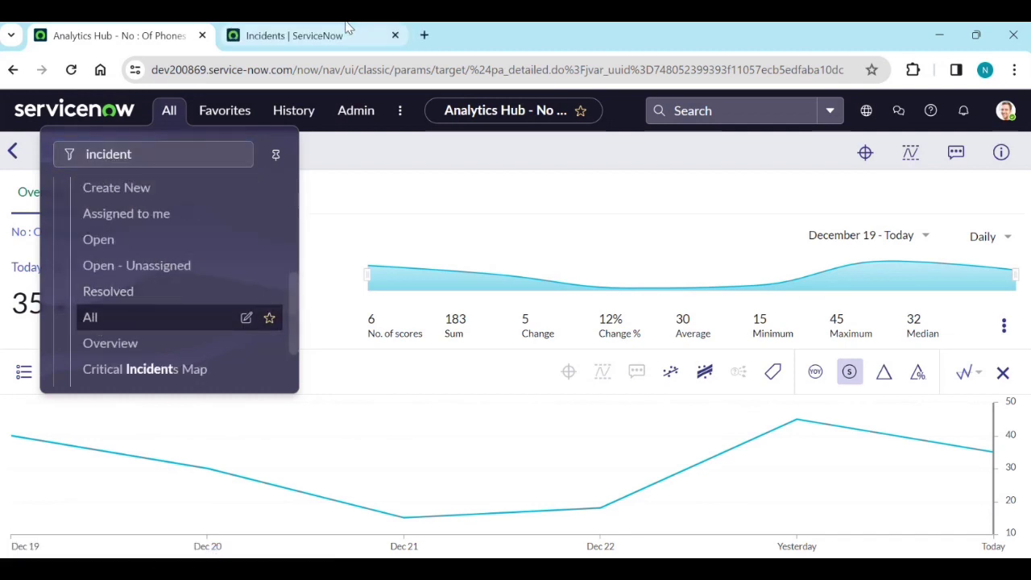
{"action": "left_click", "coordinate": [348, 28]}
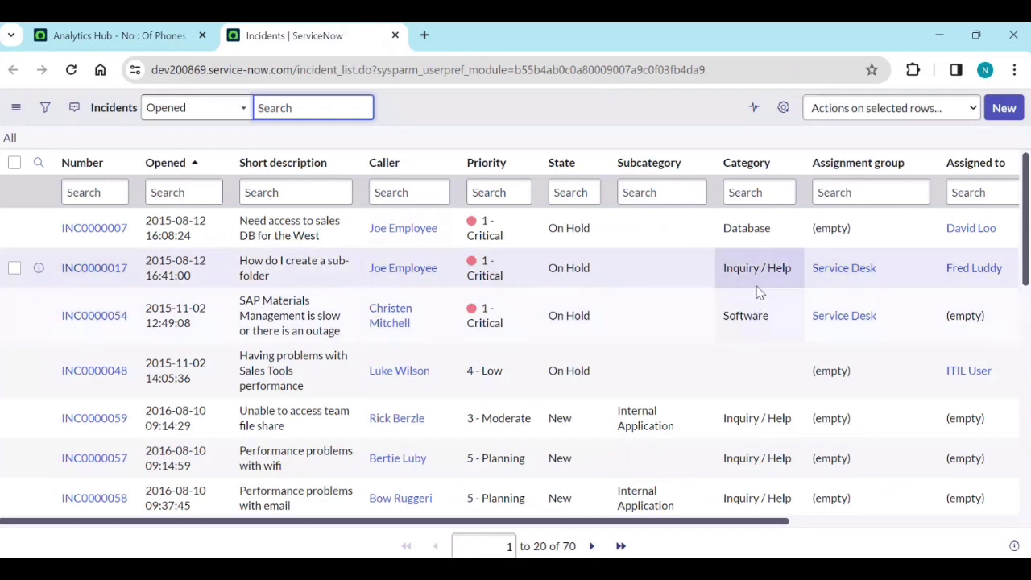
{"action": "scroll", "coordinate": [763, 342], "scroll_direction": "down", "scroll_amount": 1}
{"action": "scroll", "coordinate": [763, 342], "scroll_direction": "up", "scroll_amount": 1}
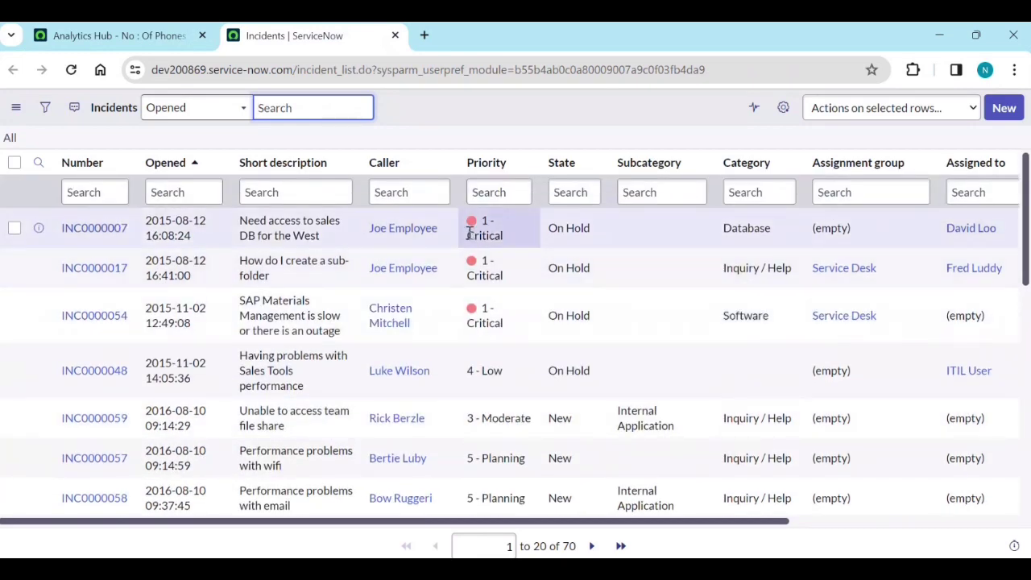
{"action": "left_click", "coordinate": [782, 109]}
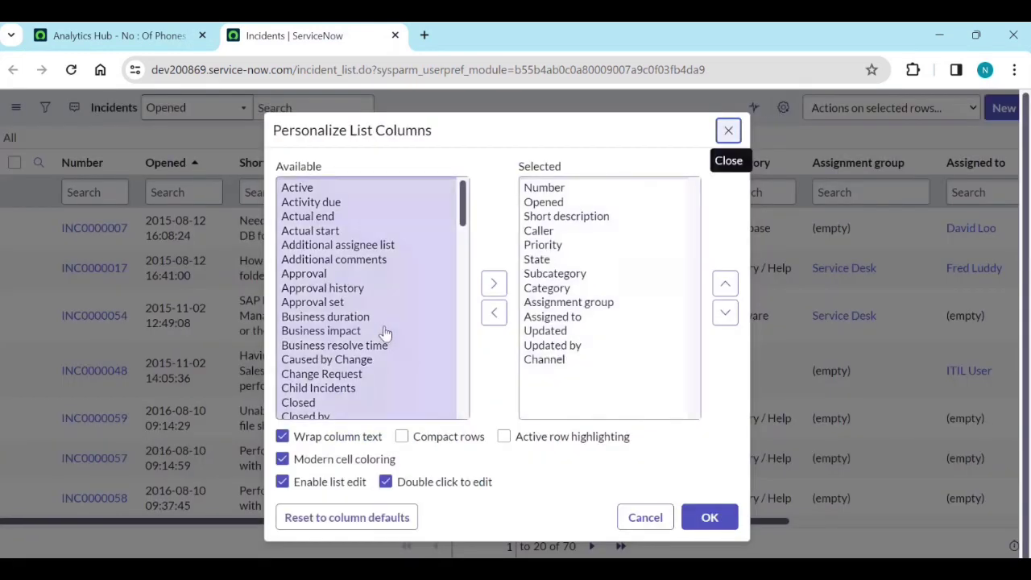
{"action": "left_click", "coordinate": [401, 360]}
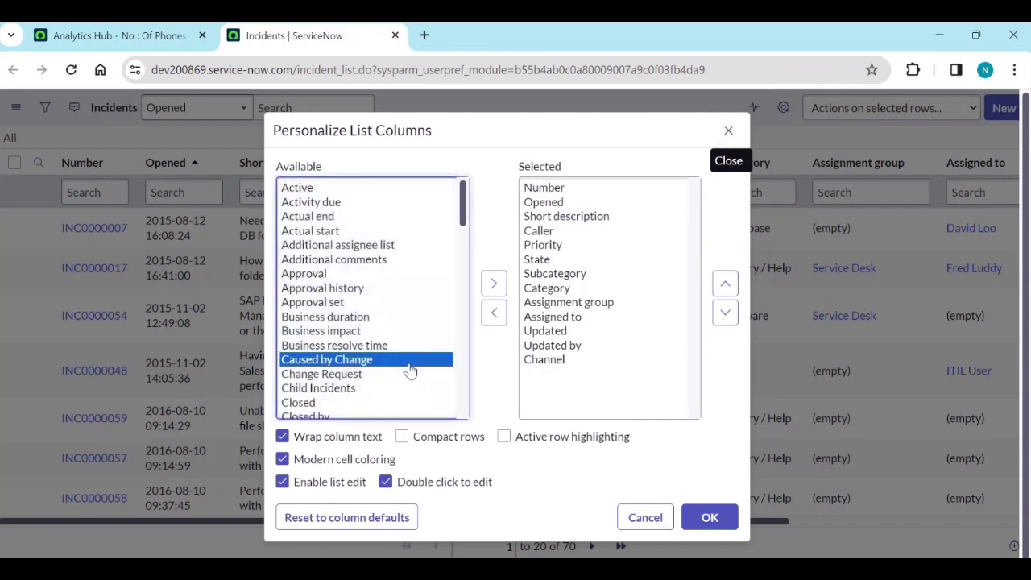
{"action": "left_click", "coordinate": [655, 519]}
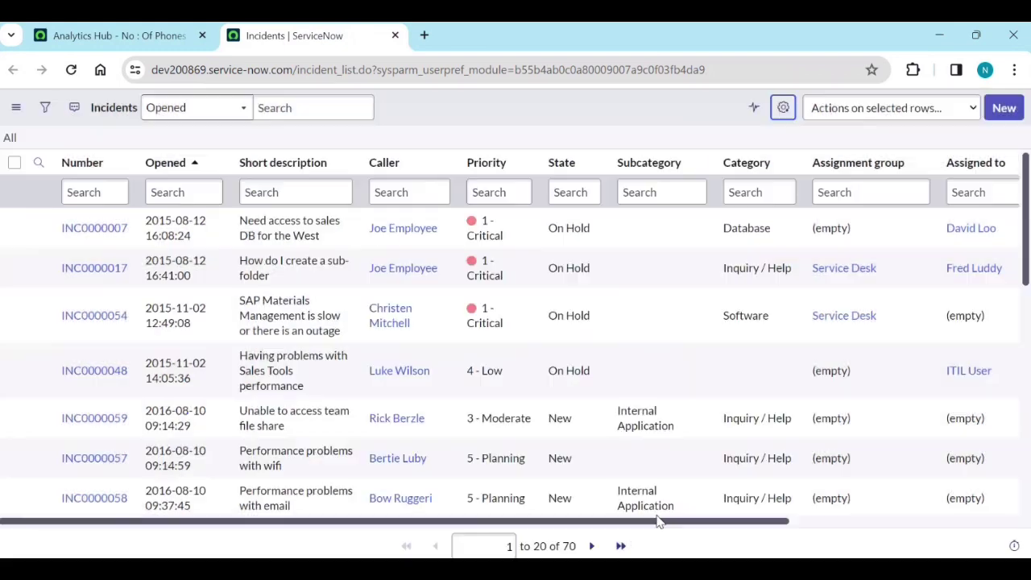
Filter the incident list to records whose channel is Phone and sort it by Opened in descending order.
{"action": "left_click_drag", "start_coordinate": [659, 528], "coordinate": [932, 511]}
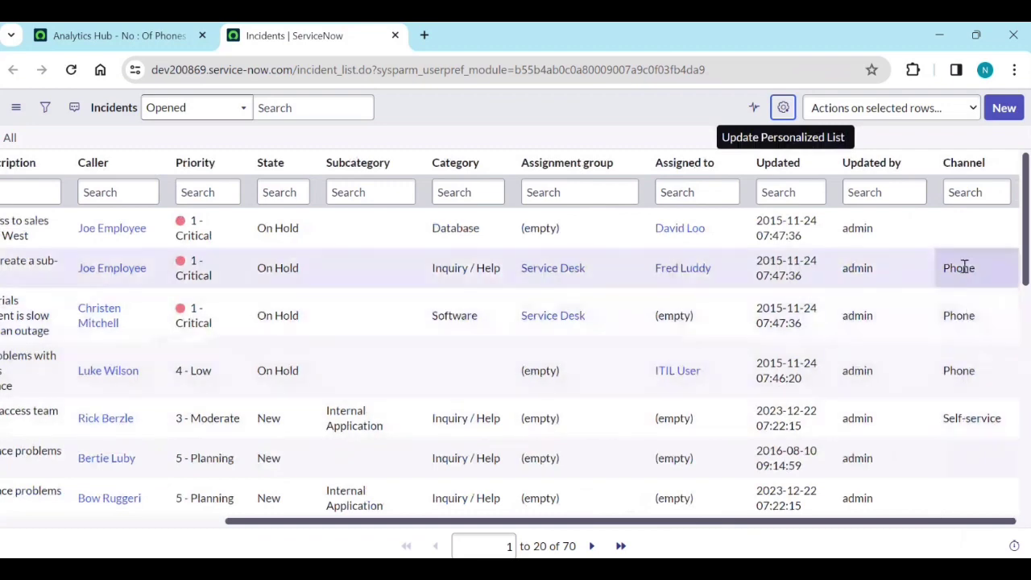
{"action": "right_click", "coordinate": [964, 267]}
{"action": "left_click", "coordinate": [923, 277]}
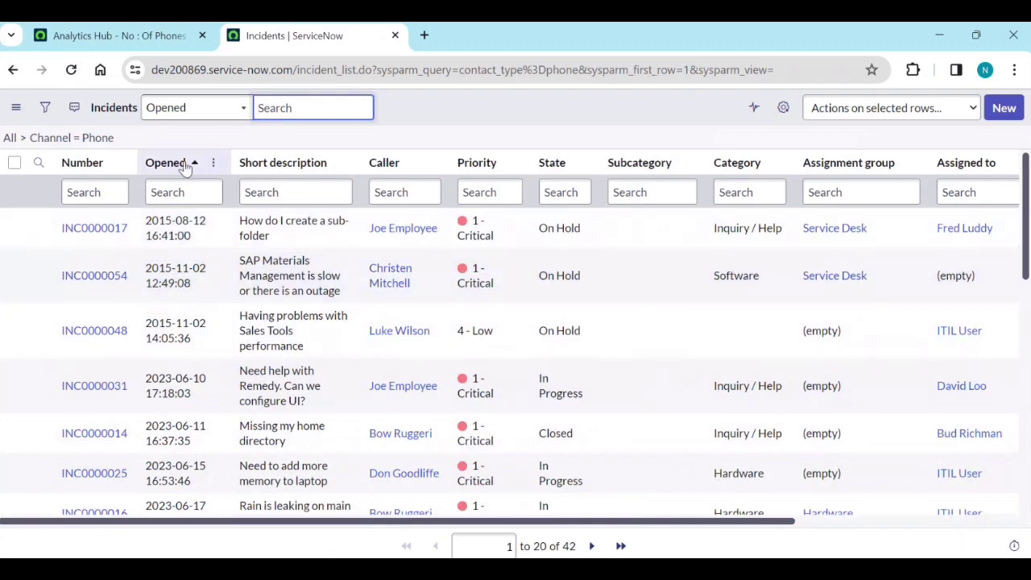
{"action": "right_click", "coordinate": [185, 165]}
{"action": "left_click", "coordinate": [213, 189]}
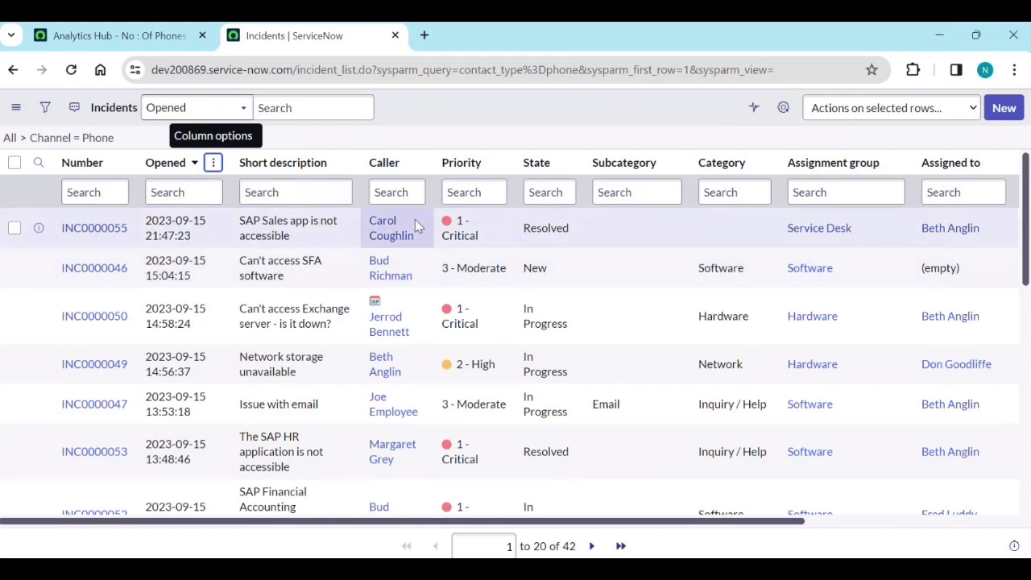
Create and save a new incident with a caller and the short description "test".
{"action": "left_click", "coordinate": [1008, 108]}
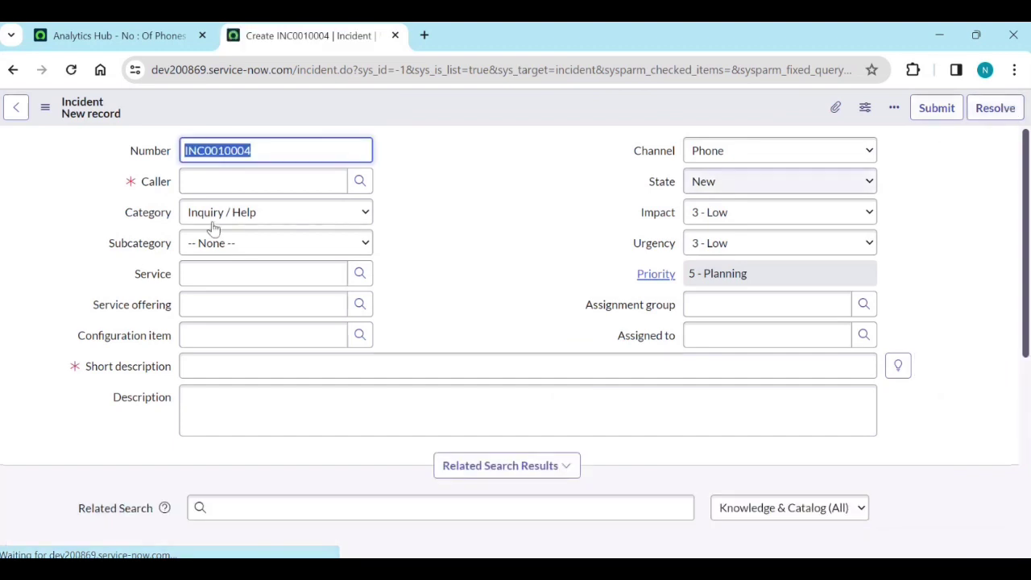
{"action": "left_click", "coordinate": [190, 186]}
{"action": "left_click", "coordinate": [215, 223]}
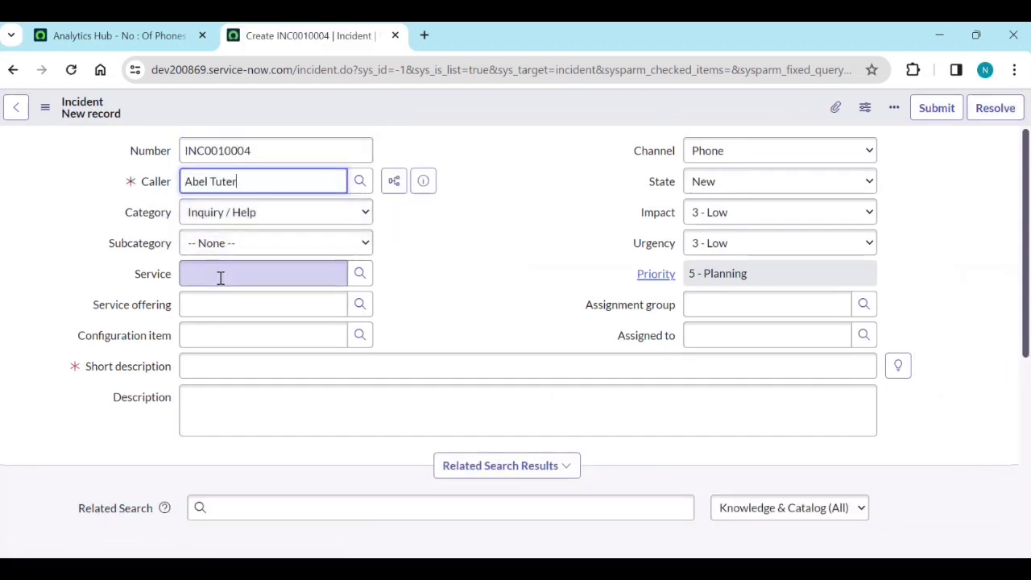
{"action": "left_click", "coordinate": [216, 368]}
{"action": "type", "text": "test"}
{"action": "key", "text": "Tab"}
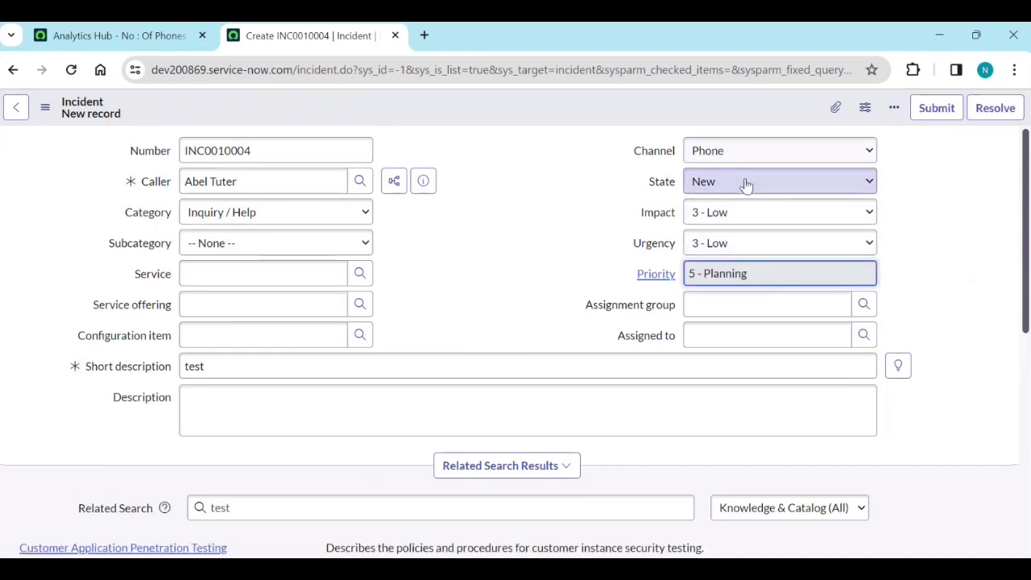
{"action": "key", "text": "Return"}
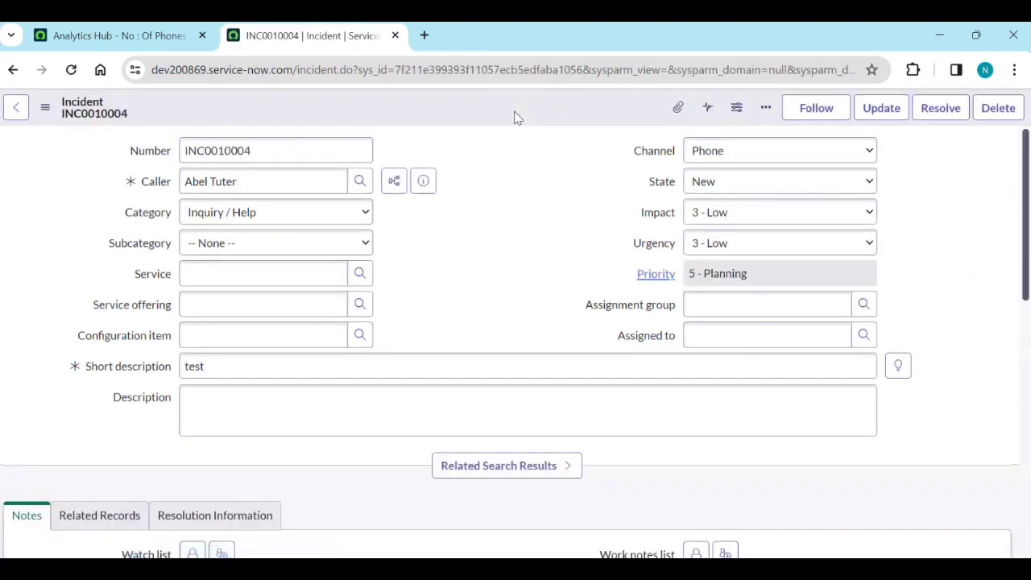
Create a copy of the current incident and choose a caller for it.
{"action": "right_click", "coordinate": [518, 115]}
{"action": "left_click", "coordinate": [537, 161]}
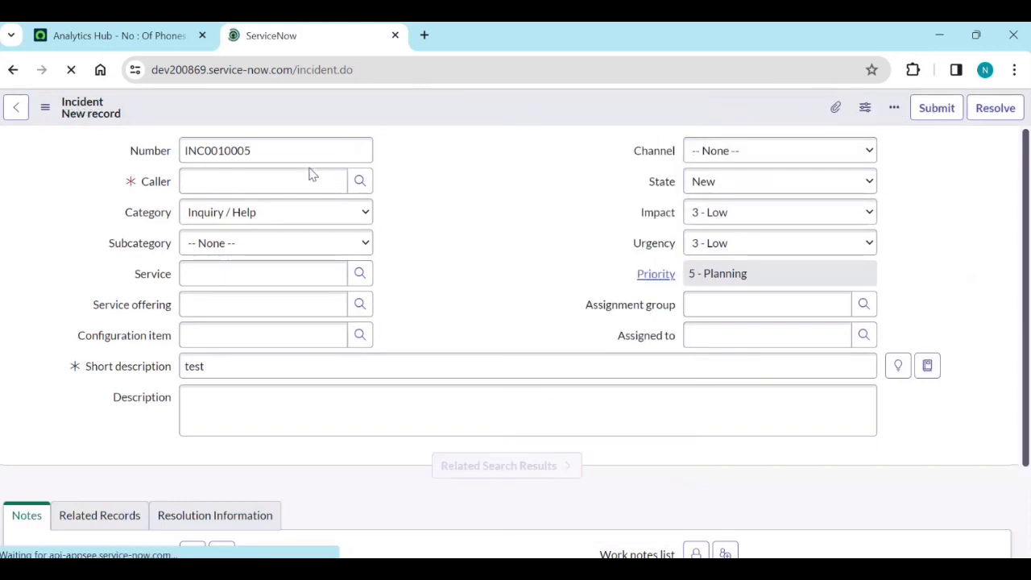
{"action": "left_click", "coordinate": [276, 188]}
{"action": "left_click", "coordinate": [359, 181]}
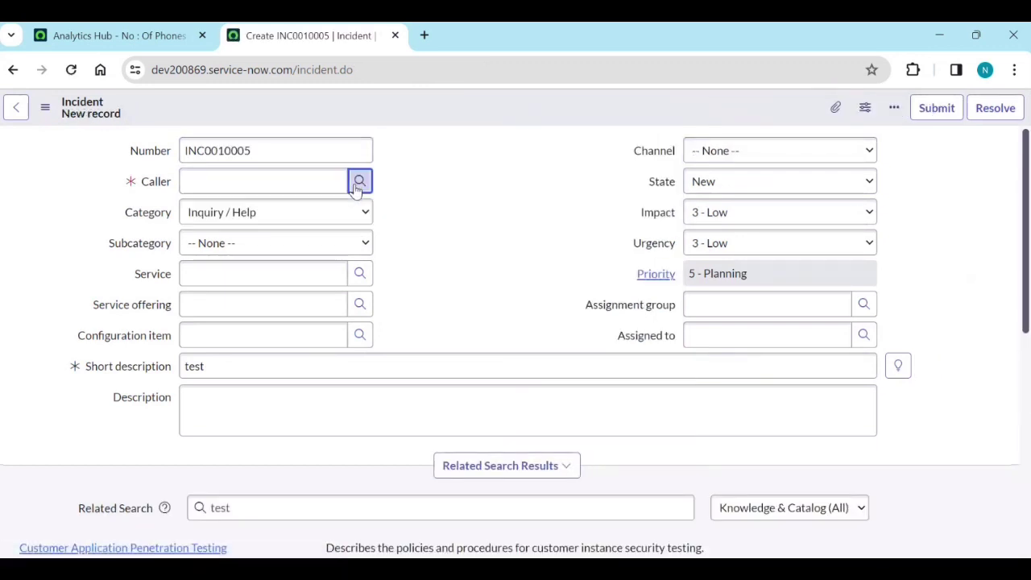
{"action": "left_click", "coordinate": [121, 306]}
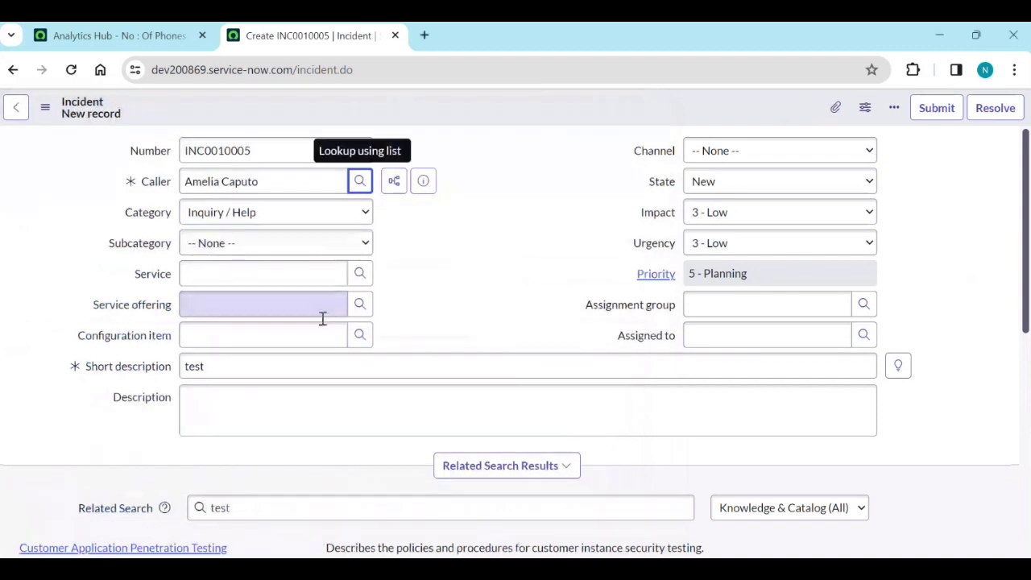
Set the copied incident's channel to Phone and save the record.
{"action": "left_click", "coordinate": [707, 152]}
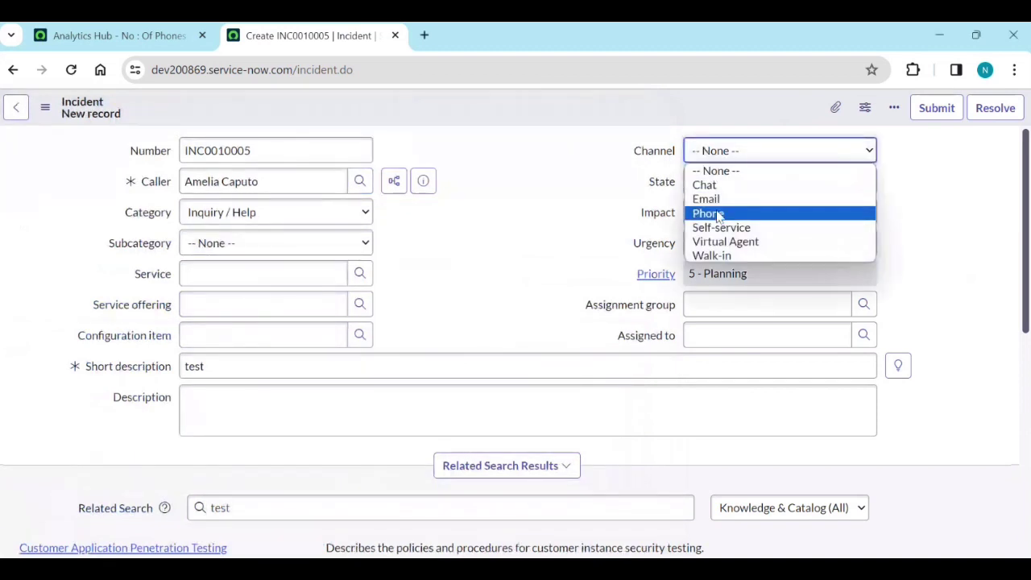
{"action": "left_click", "coordinate": [725, 213]}
{"action": "right_click", "coordinate": [703, 115]}
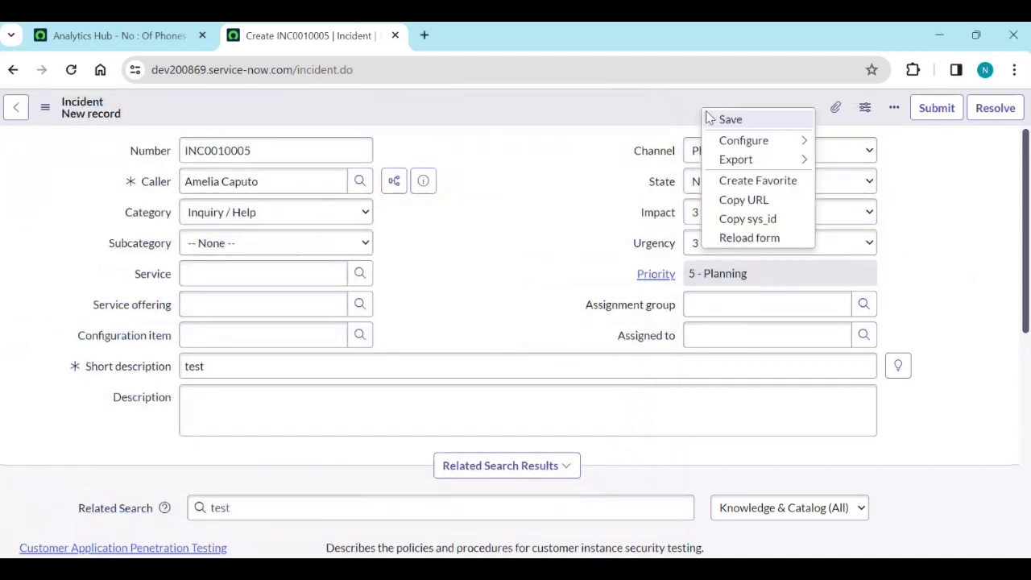
{"action": "left_click", "coordinate": [730, 119]}
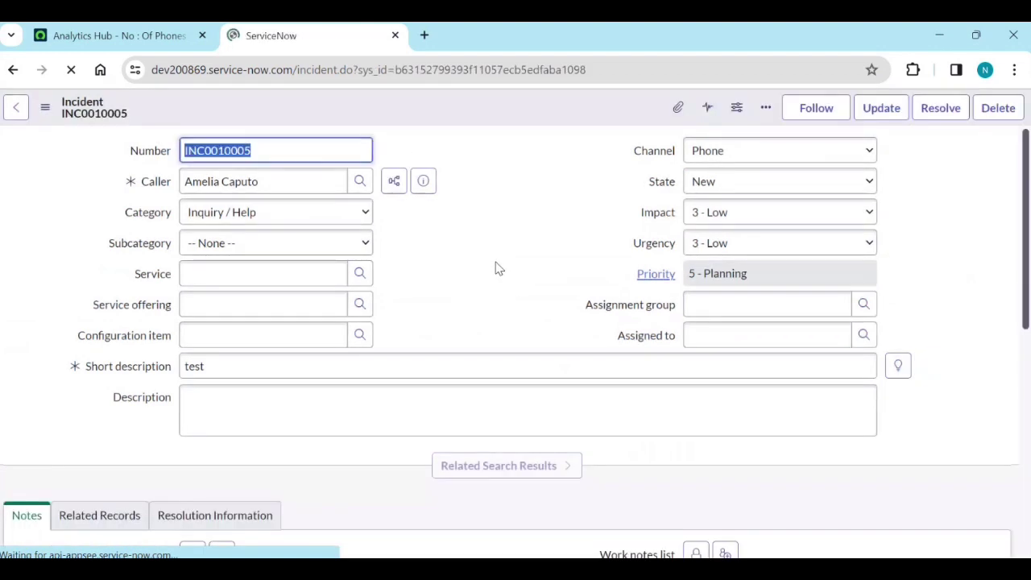
Compare the phone indicator's daily scores in Analytics Hub with the channel of the new incident.
{"action": "left_click", "coordinate": [148, 42]}
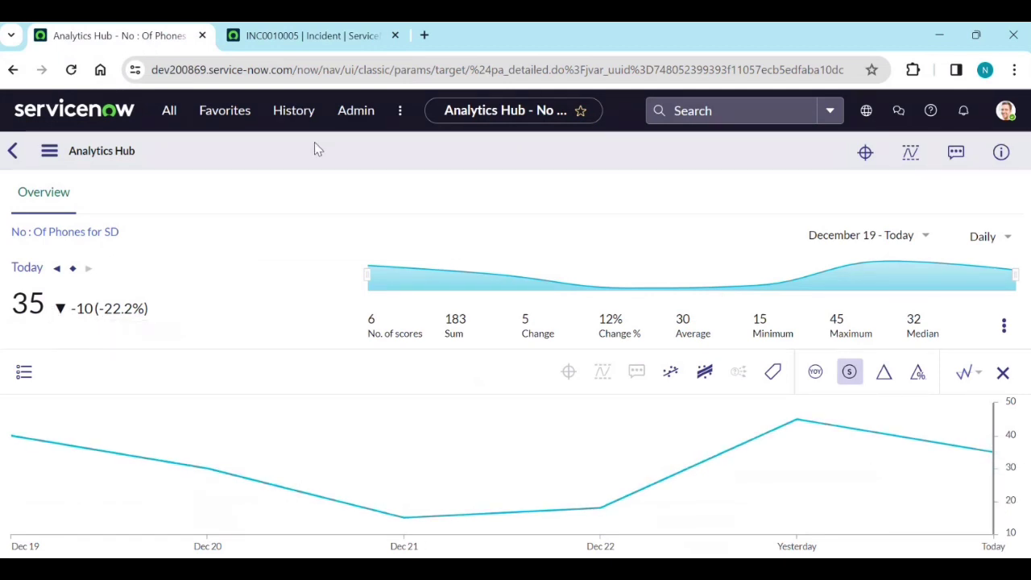
{"action": "left_click", "coordinate": [329, 34]}
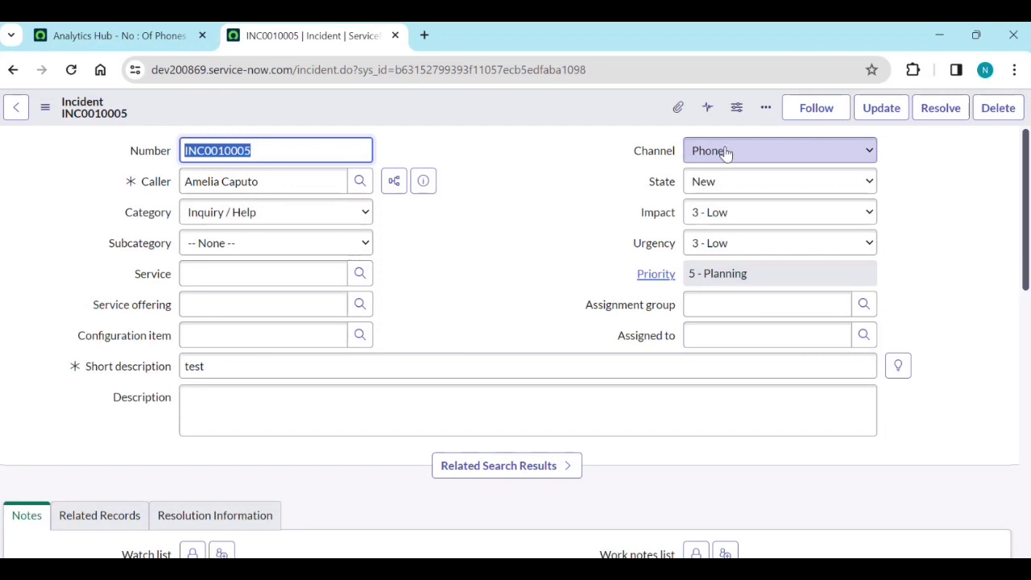
{"action": "left_click", "coordinate": [765, 212]}
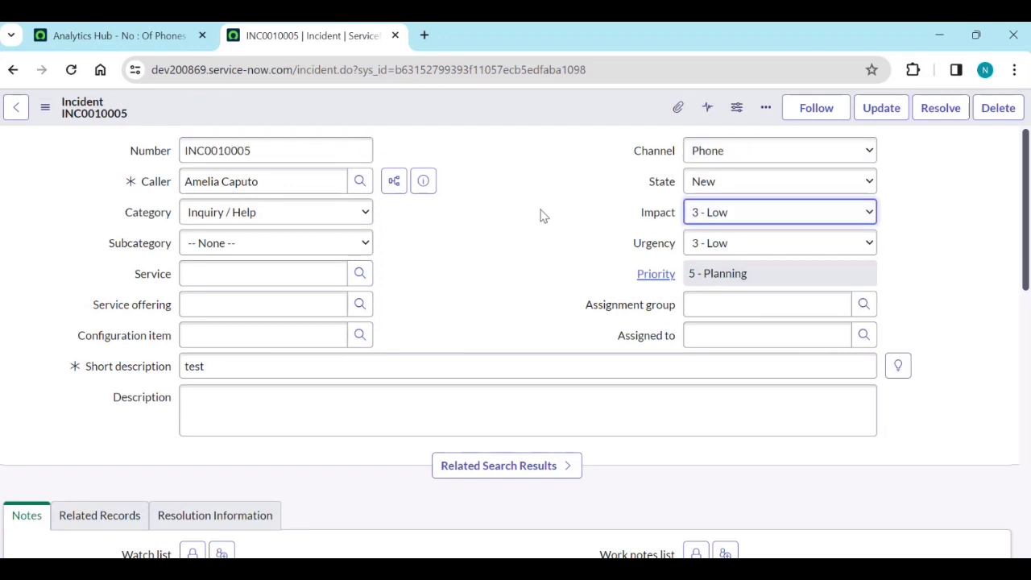
{"action": "left_click", "coordinate": [119, 35]}
Open the list of automated indicators from the favorites.
{"action": "left_click", "coordinate": [49, 151]}
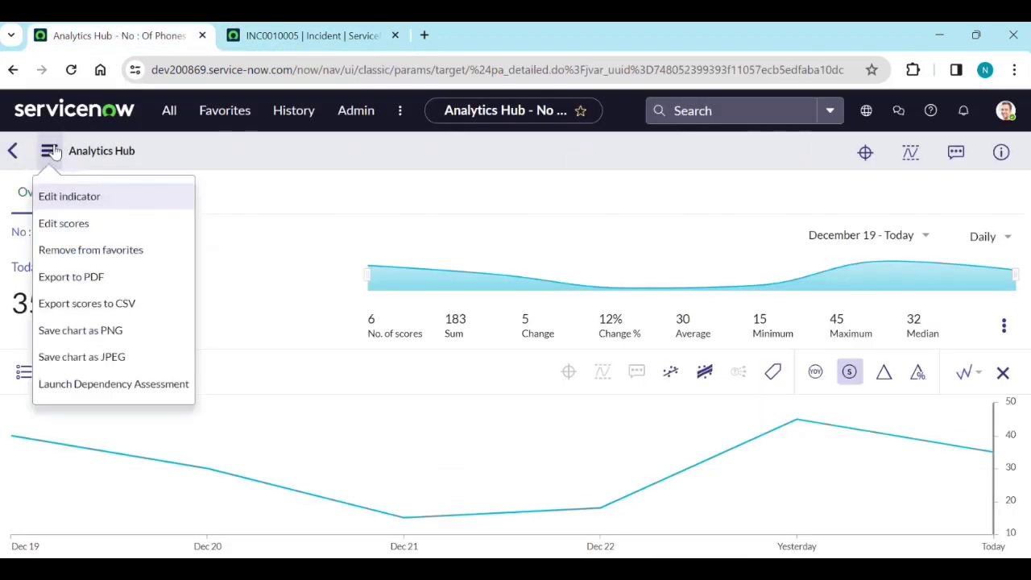
{"action": "left_click", "coordinate": [168, 112]}
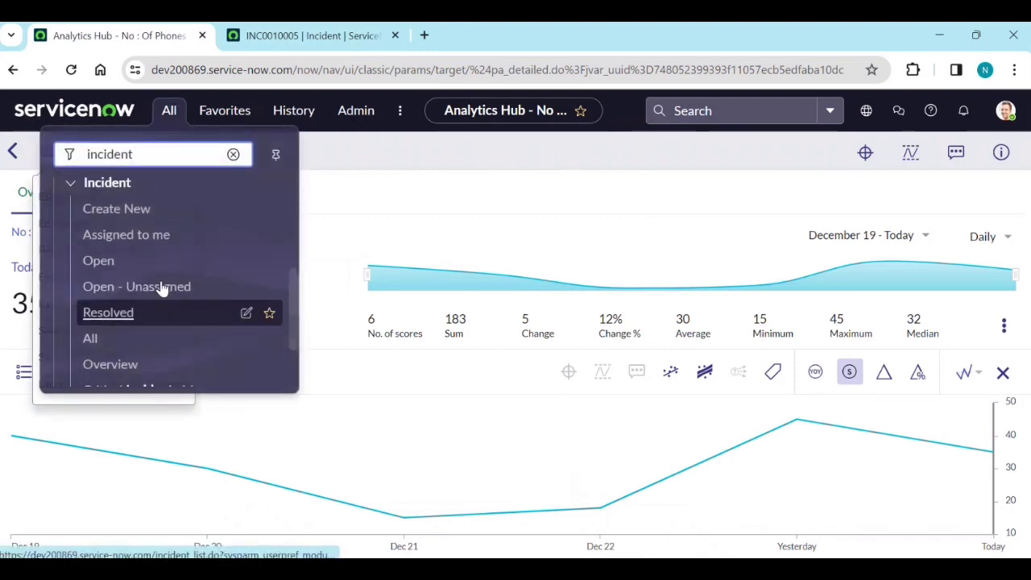
{"action": "left_click", "coordinate": [230, 115]}
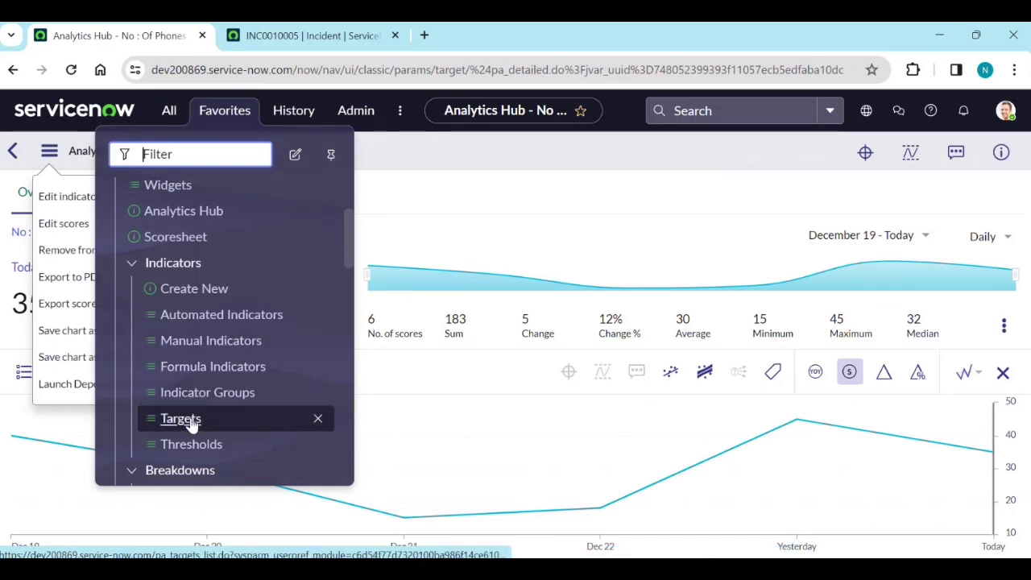
{"action": "scroll", "coordinate": [187, 435], "scroll_direction": "down", "scroll_amount": 1}
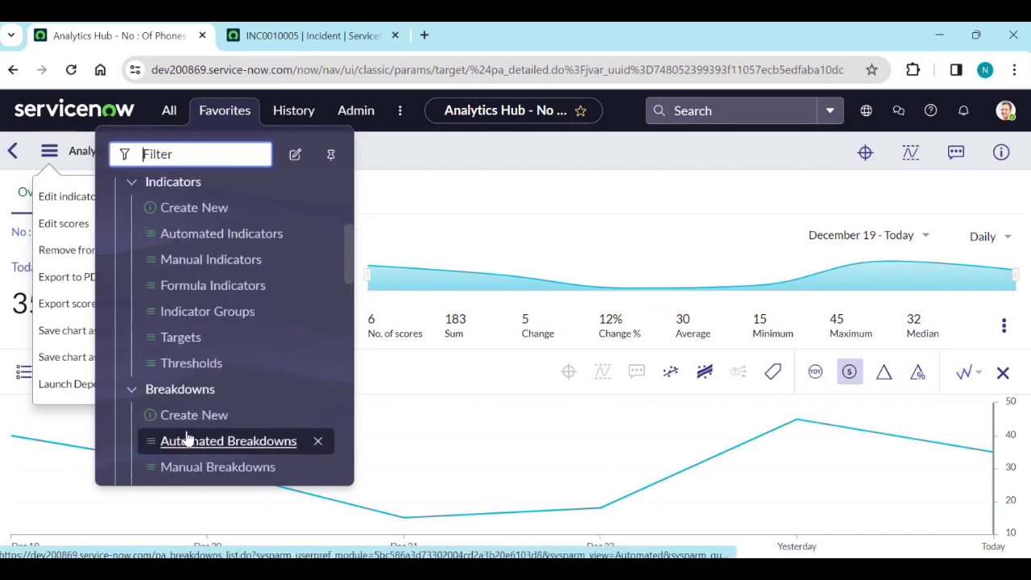
{"action": "scroll", "coordinate": [224, 359], "scroll_direction": "up", "scroll_amount": 1}
{"action": "scroll", "coordinate": [213, 346], "scroll_direction": "up", "scroll_amount": 1}
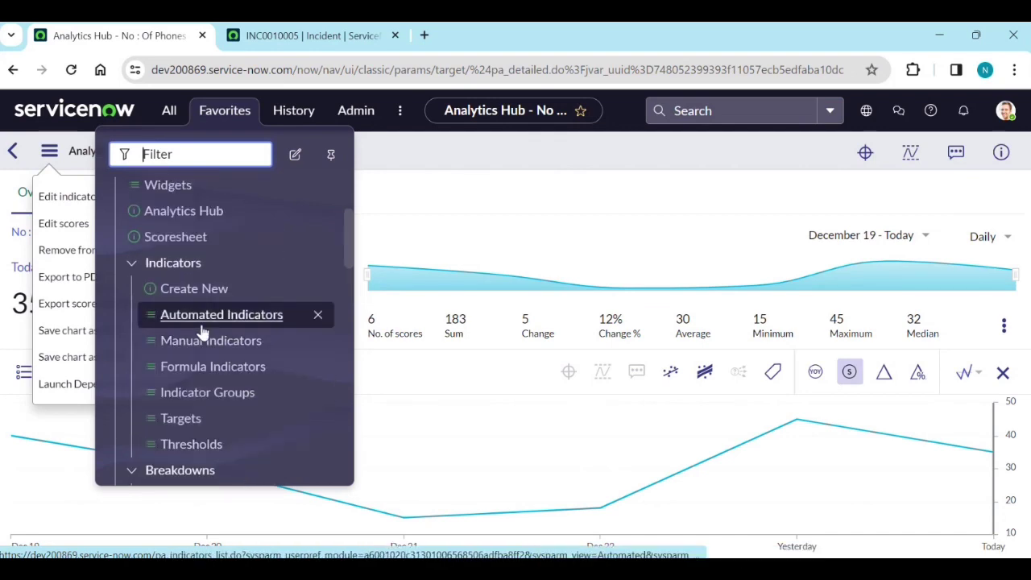
{"action": "left_click", "coordinate": [205, 325]}
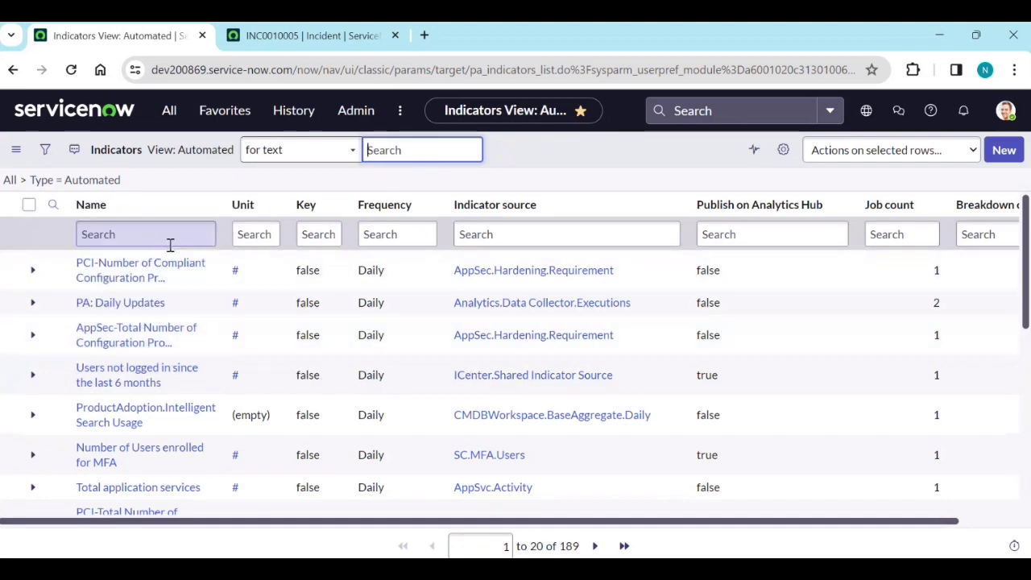
Filter the automated indicators to those whose indicator source name contains "inci".
{"action": "left_click", "coordinate": [501, 240]}
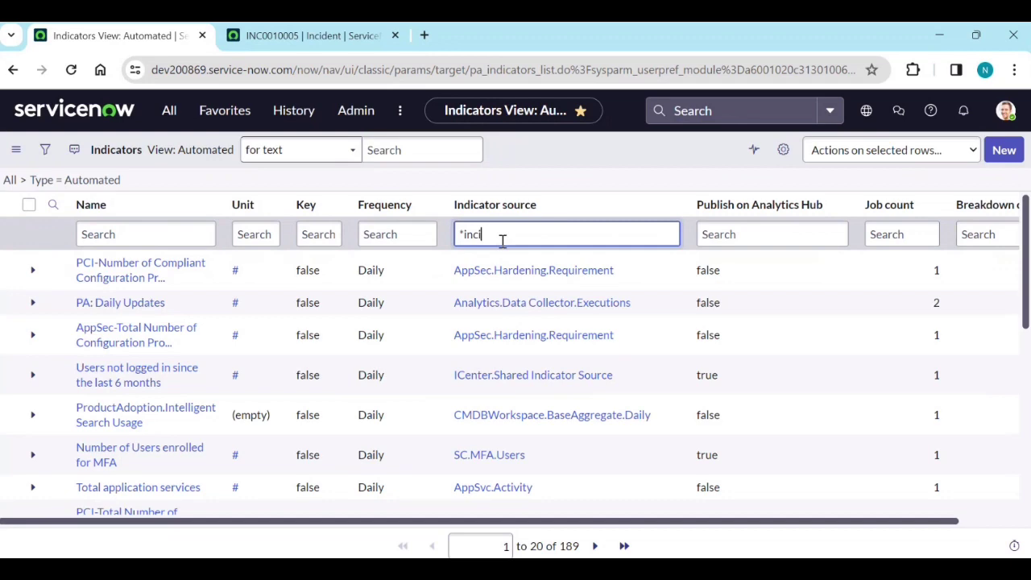
{"action": "type", "text": "*inci"}
{"action": "key", "text": "Return"}
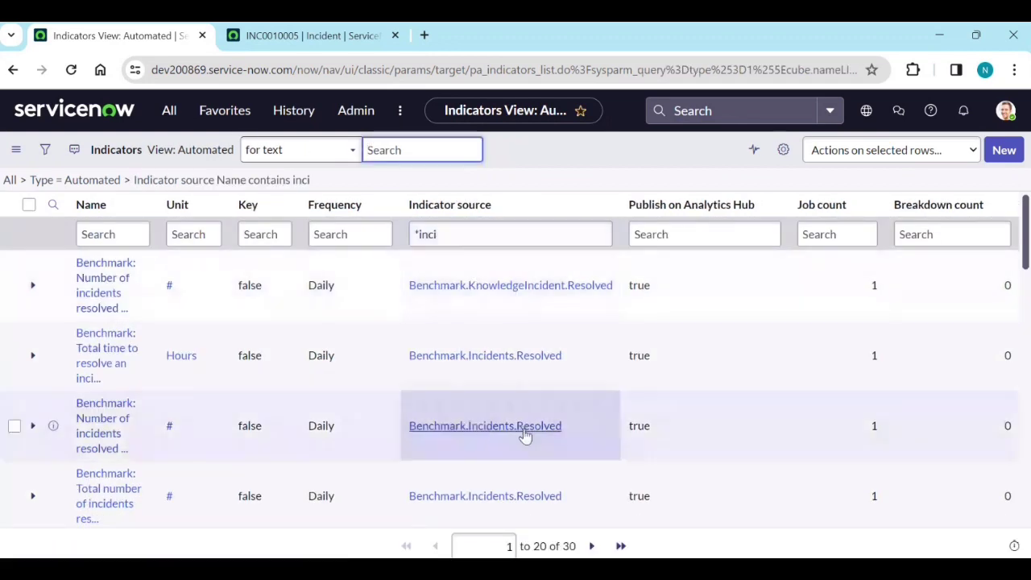
Find the "Number of new incidents" indicator in the filtered list and open its record.
{"action": "scroll", "coordinate": [526, 435], "scroll_direction": "down", "scroll_amount": 5}
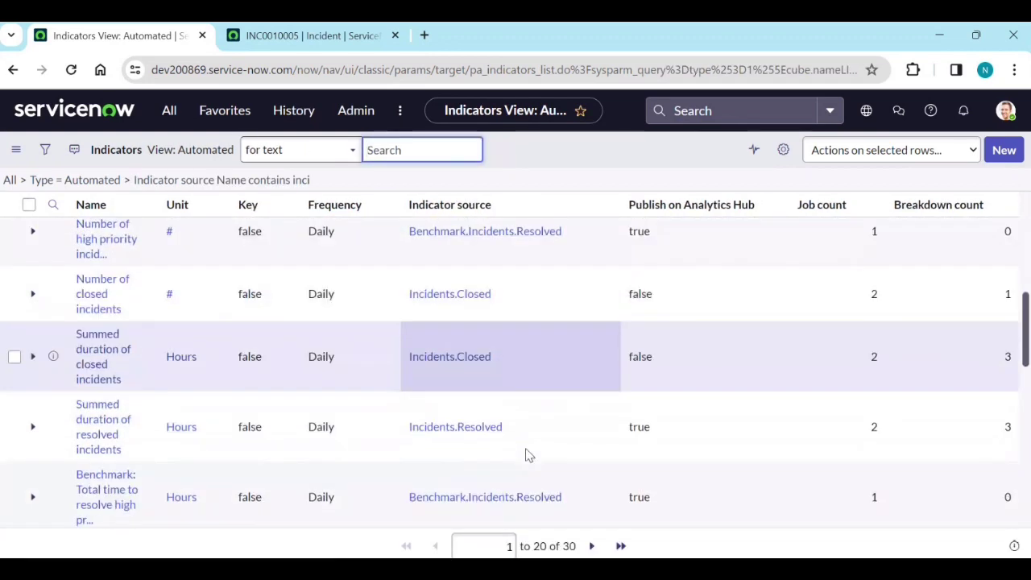
{"action": "scroll", "coordinate": [525, 455], "scroll_direction": "down", "scroll_amount": 6}
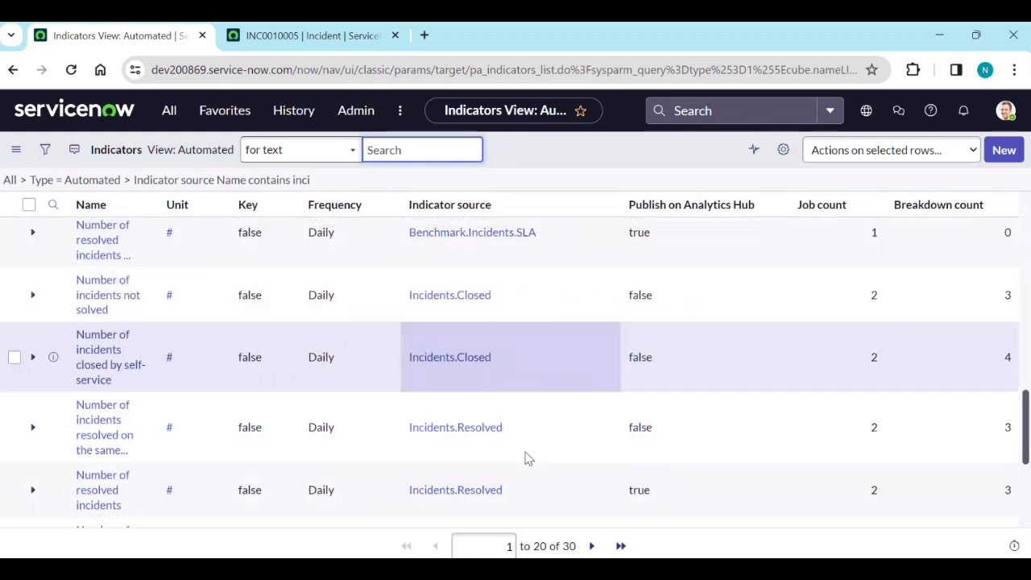
{"action": "scroll", "coordinate": [525, 458], "scroll_direction": "down", "scroll_amount": 4}
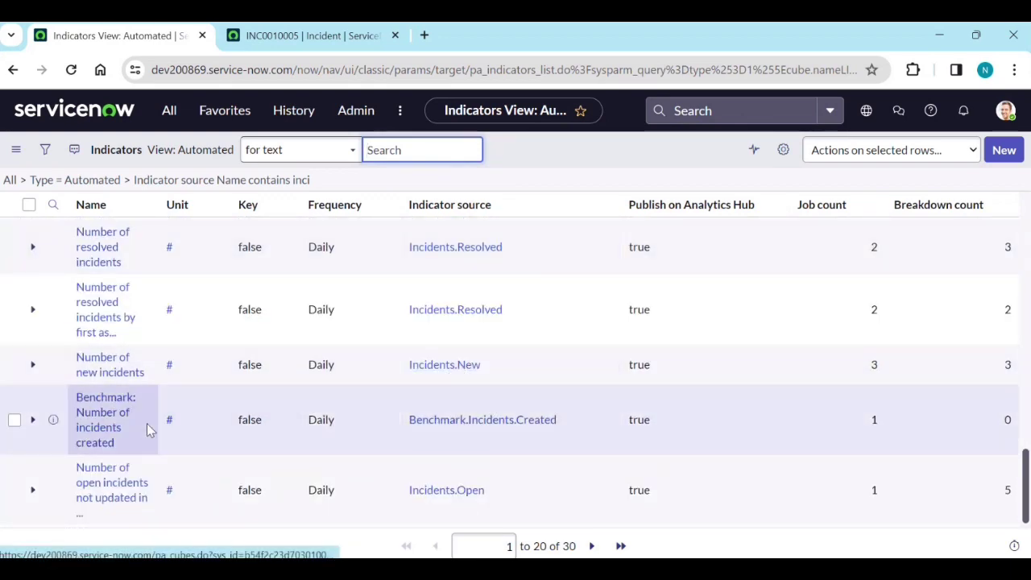
{"action": "left_click", "coordinate": [129, 377]}
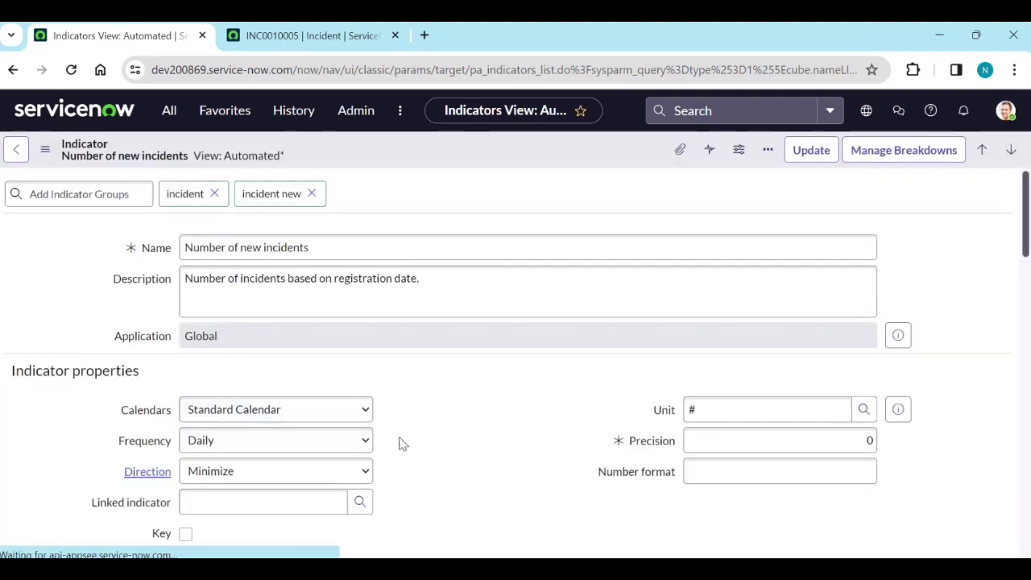
Add Contact Type to the breakdowns of the "Number of new incidents" indicator and save the selection.
{"action": "scroll", "coordinate": [400, 443], "scroll_direction": "down", "scroll_amount": 6}
{"action": "scroll", "coordinate": [320, 459], "scroll_direction": "down", "scroll_amount": 3}
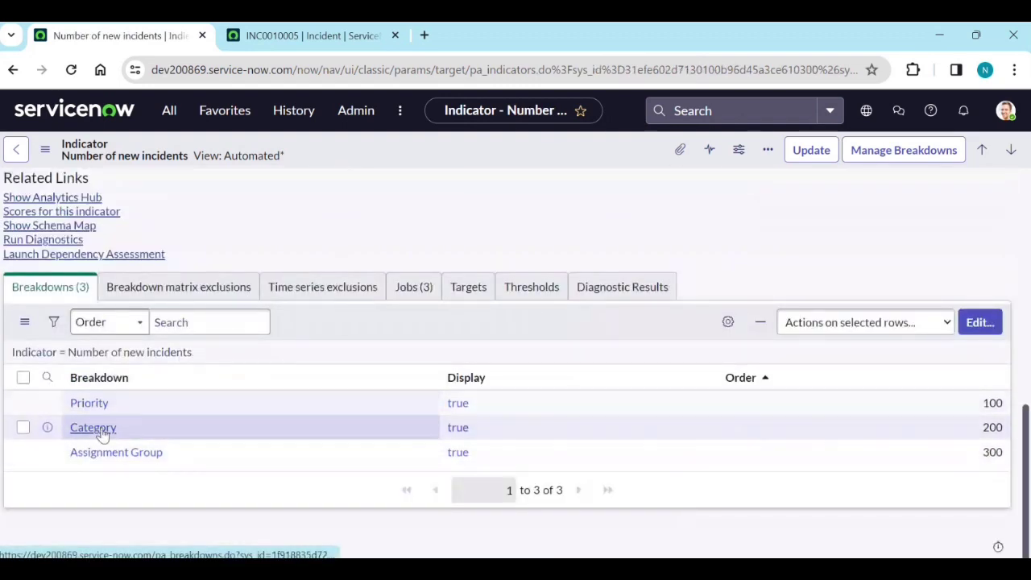
{"action": "left_click", "coordinate": [981, 323]}
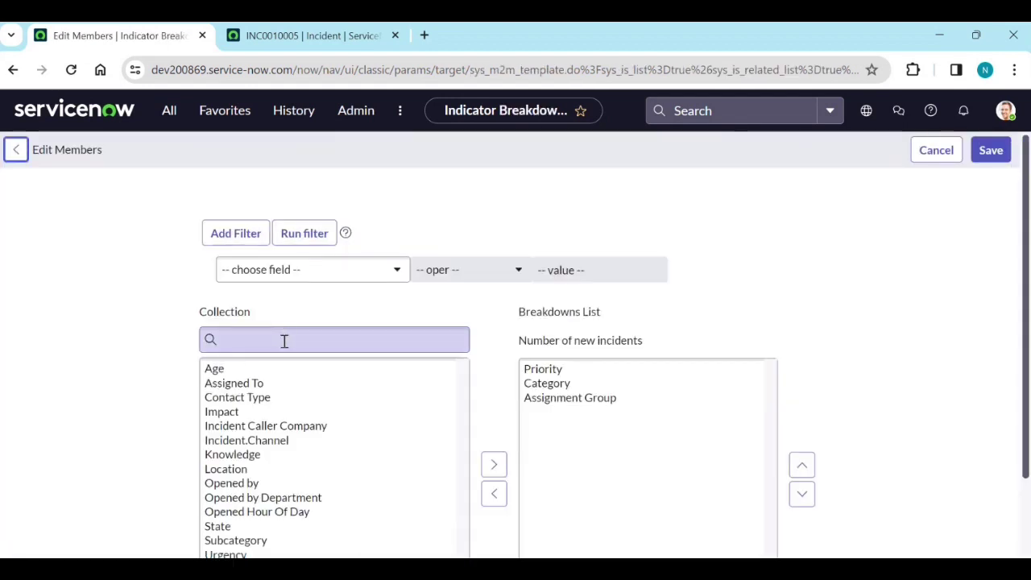
{"action": "left_click", "coordinate": [284, 341]}
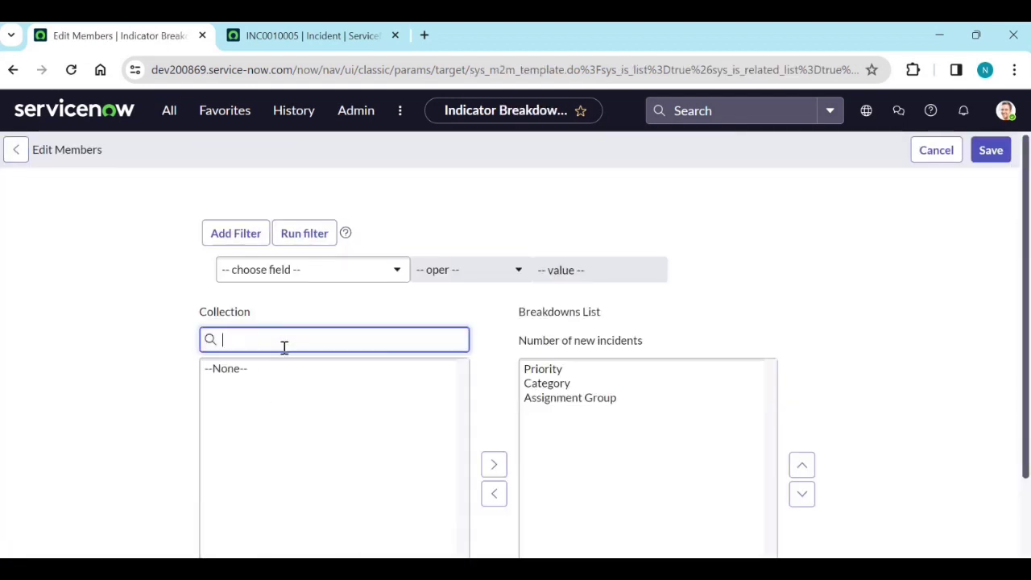
{"action": "left_click", "coordinate": [295, 368]}
{"action": "key", "text": "ctrl+a"}
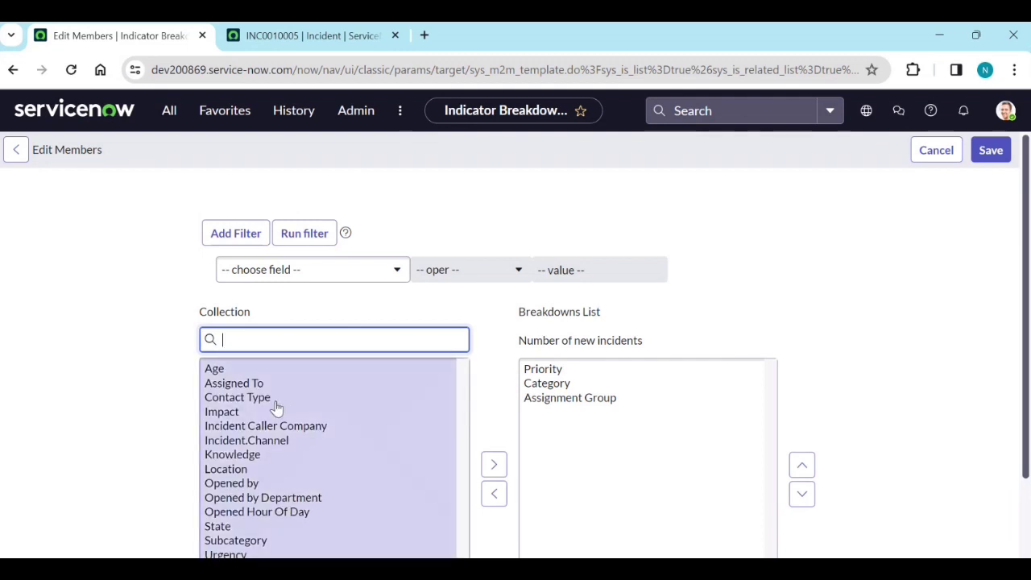
{"action": "left_click", "coordinate": [274, 398]}
{"action": "scroll", "coordinate": [104, 421], "scroll_direction": "down", "scroll_amount": 2}
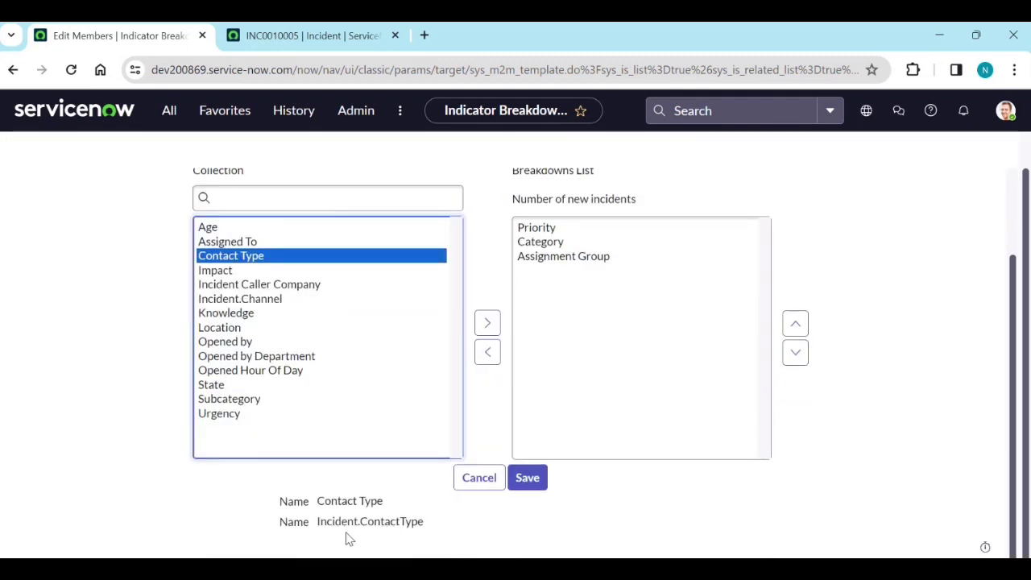
{"action": "left_click", "coordinate": [487, 322]}
{"action": "left_click", "coordinate": [530, 478]}
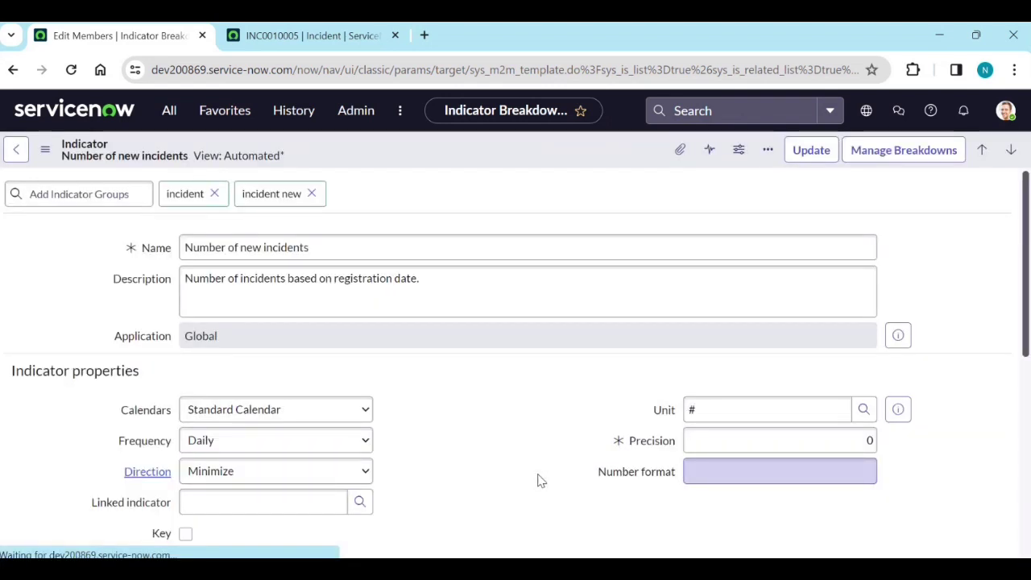
Open the indicator's Contact Type breakdown, review its breakdown source and mapping, and return to the indicator.
{"action": "scroll", "coordinate": [540, 491], "scroll_direction": "down", "scroll_amount": 10}
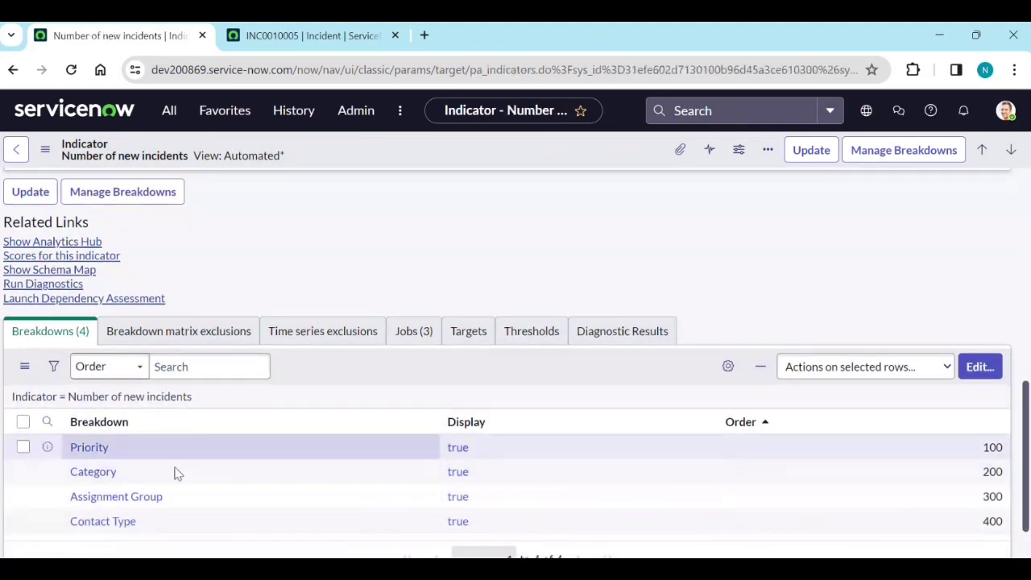
{"action": "left_click", "coordinate": [125, 528]}
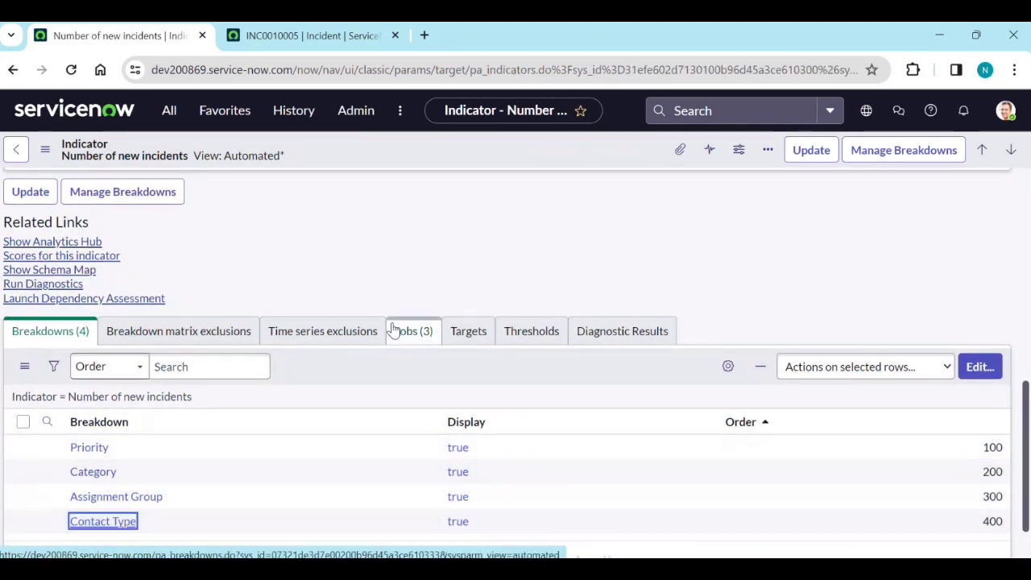
{"action": "scroll", "coordinate": [413, 386], "scroll_direction": "down", "scroll_amount": 1}
{"action": "scroll", "coordinate": [413, 386], "scroll_direction": "down", "scroll_amount": 3}
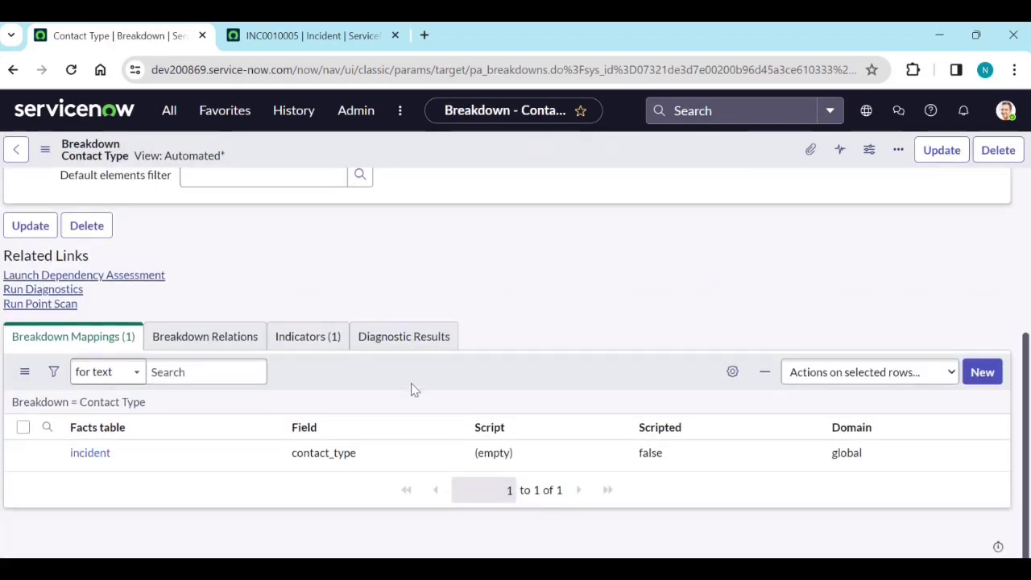
{"action": "scroll", "coordinate": [544, 323], "scroll_direction": "up", "scroll_amount": 3}
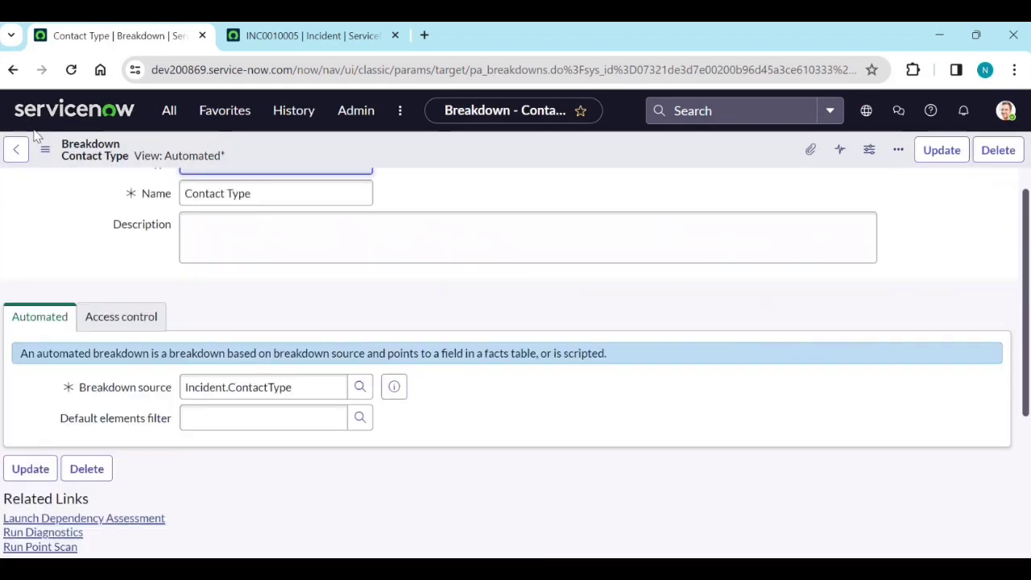
{"action": "left_click", "coordinate": [16, 150]}
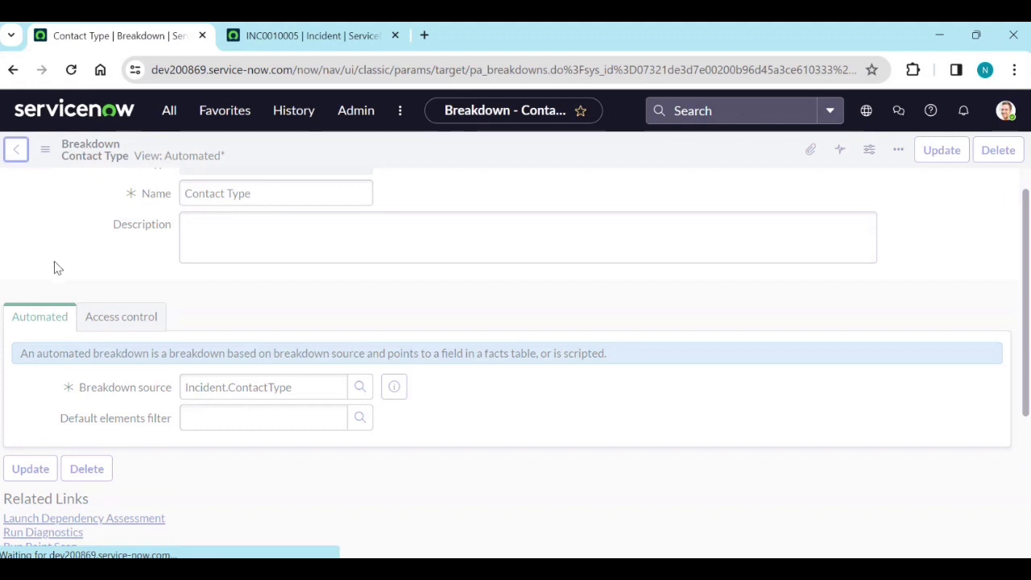
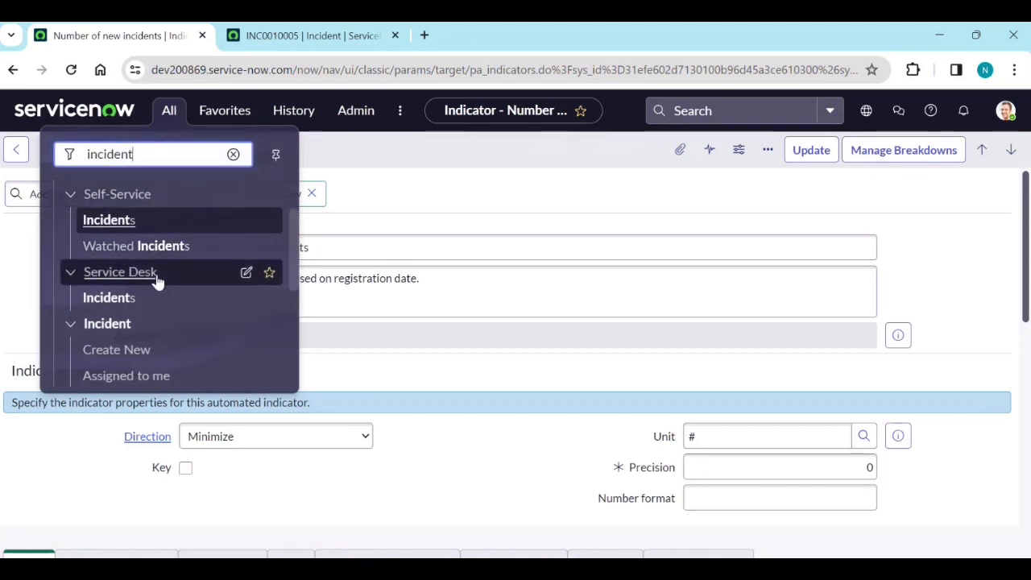
Open the list of formula indicators from the favorites.
{"action": "left_click", "coordinate": [224, 111]}
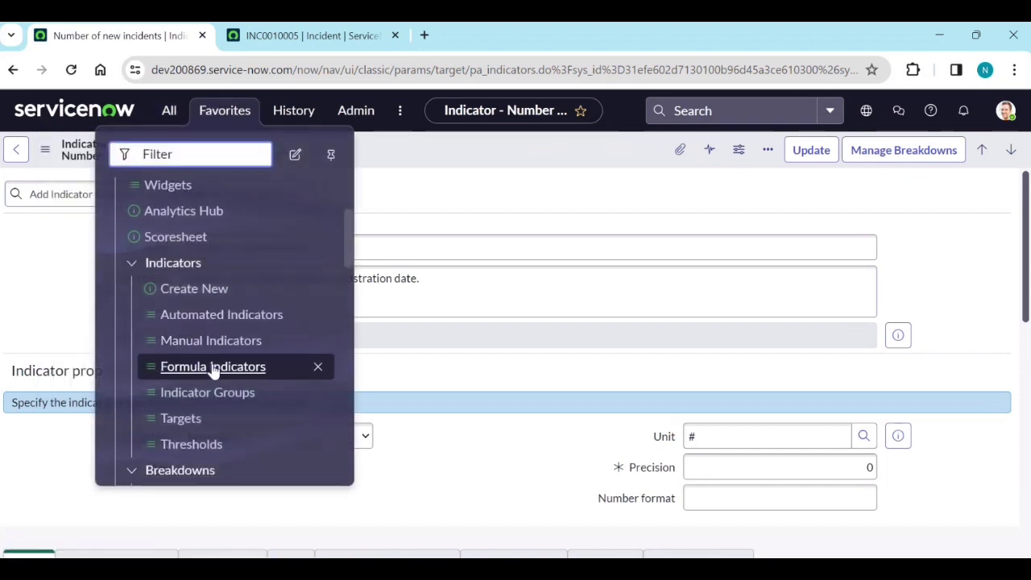
{"action": "left_click", "coordinate": [211, 367]}
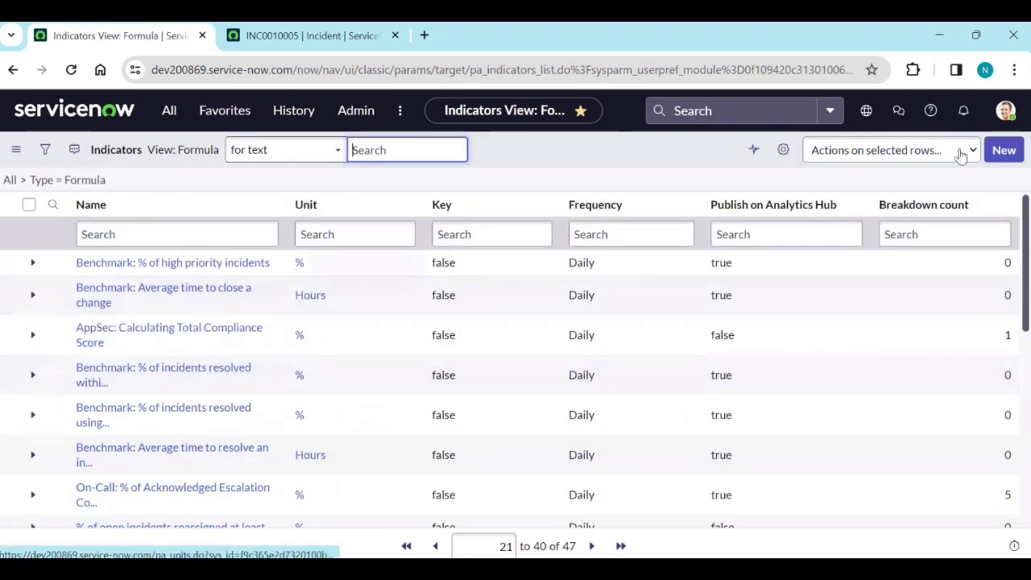
Create a new formula indicator record and name it "%new phone call incidents".
{"action": "left_click", "coordinate": [1003, 150]}
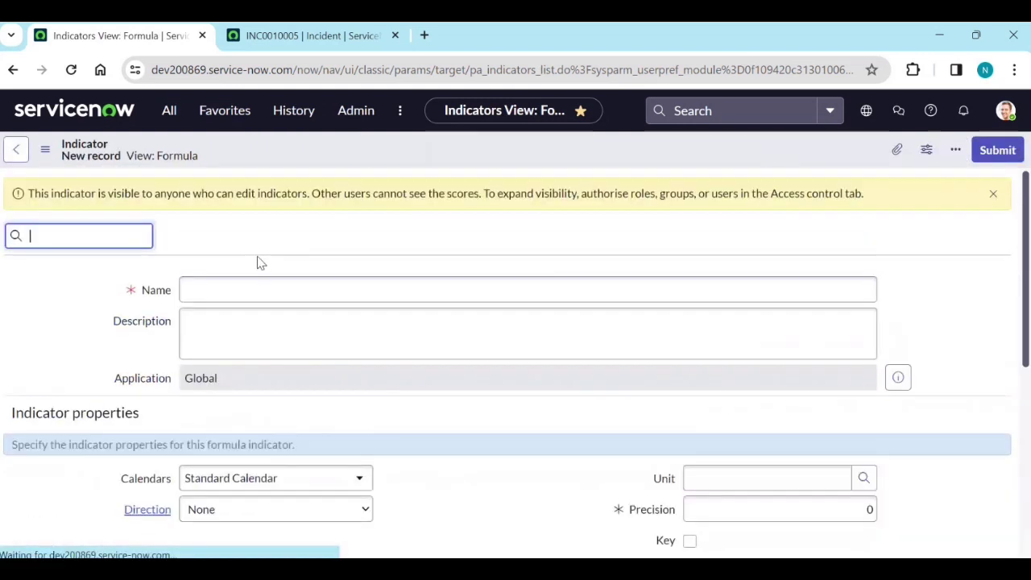
{"action": "left_click", "coordinate": [257, 283]}
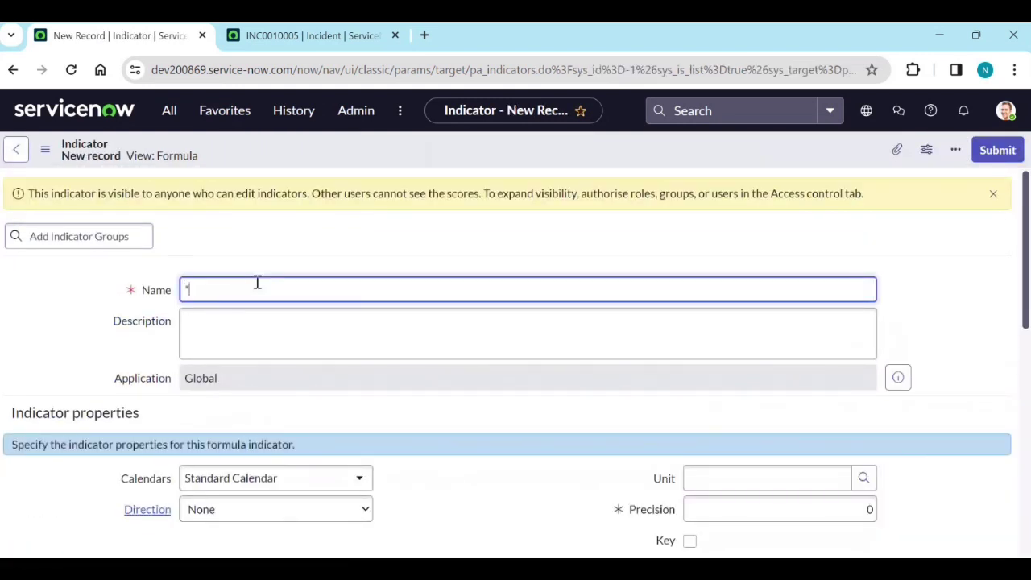
{"action": "type", "text": "'"}
{"action": "key", "text": "BackSpace"}
{"action": "type", "text": "%new "}
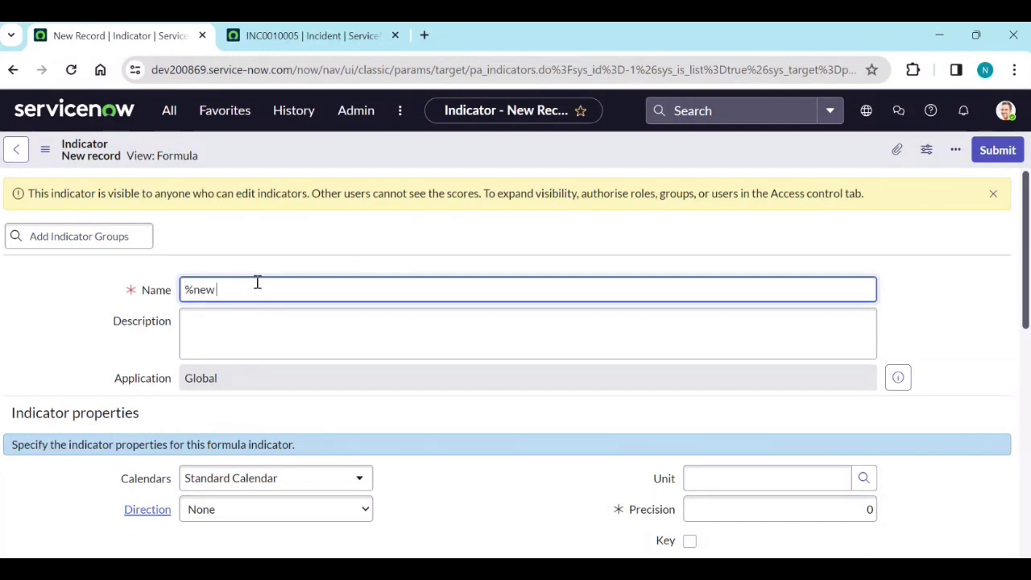
{"action": "type", "text": "phone"}
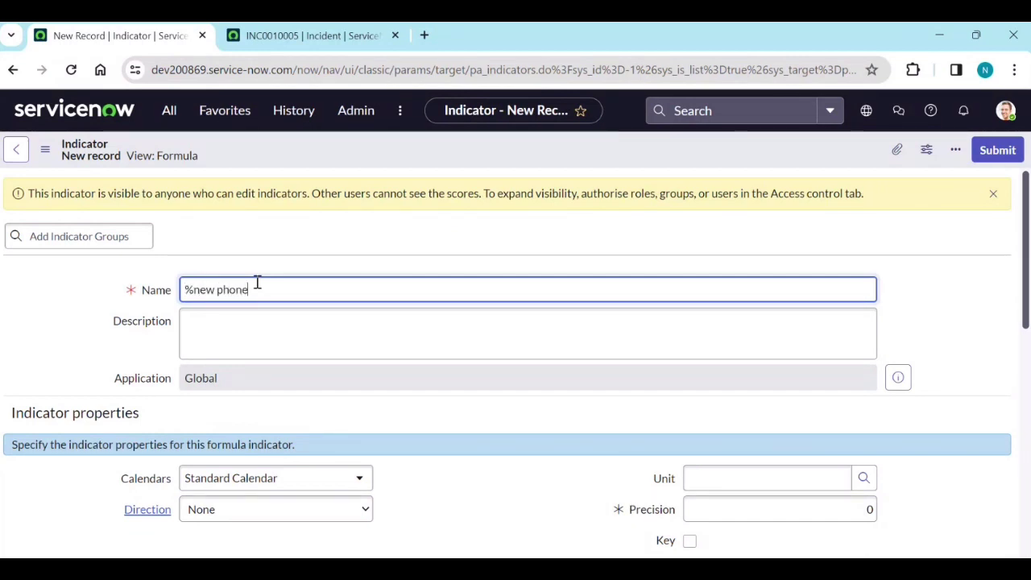
{"action": "type", "text": " call incidents"}
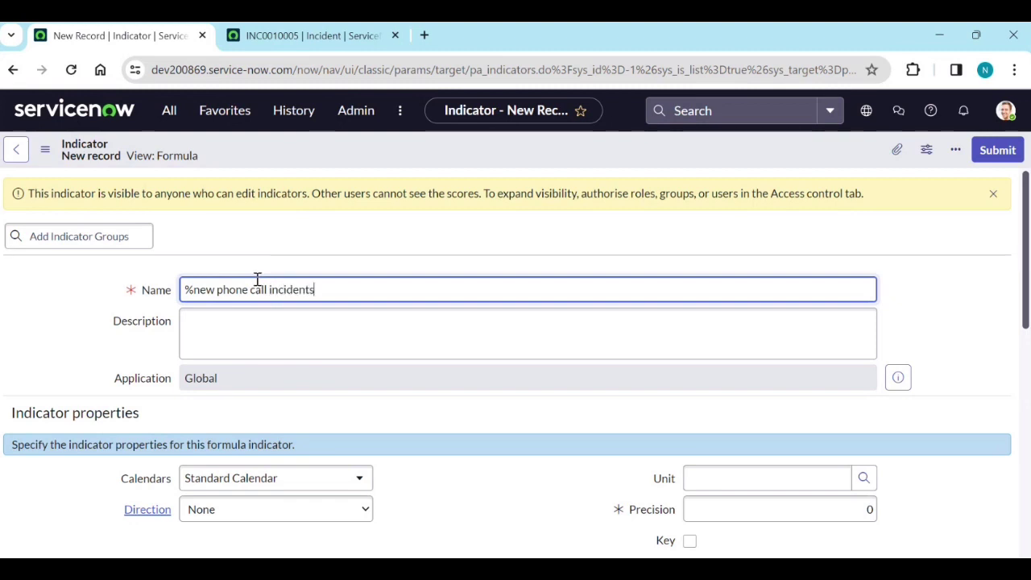
Set the new indicator's unit to % and its precision to 2.
{"action": "scroll", "coordinate": [368, 379], "scroll_direction": "down", "scroll_amount": 2}
{"action": "left_click", "coordinate": [749, 316]}
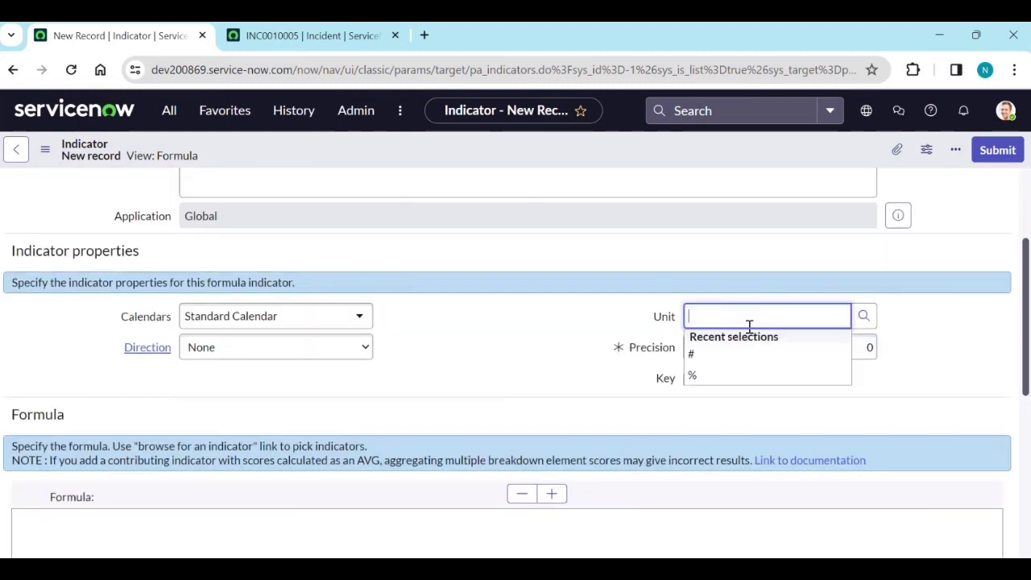
{"action": "left_click", "coordinate": [727, 375]}
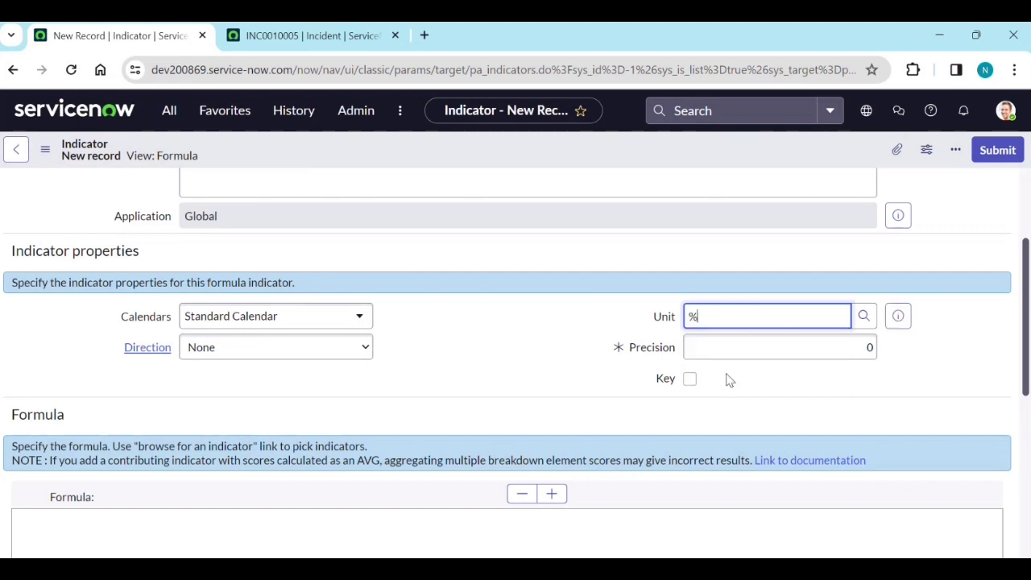
{"action": "double_click", "coordinate": [868, 348]}
{"action": "type", "text": "2"}
{"action": "left_click", "coordinate": [589, 393]}
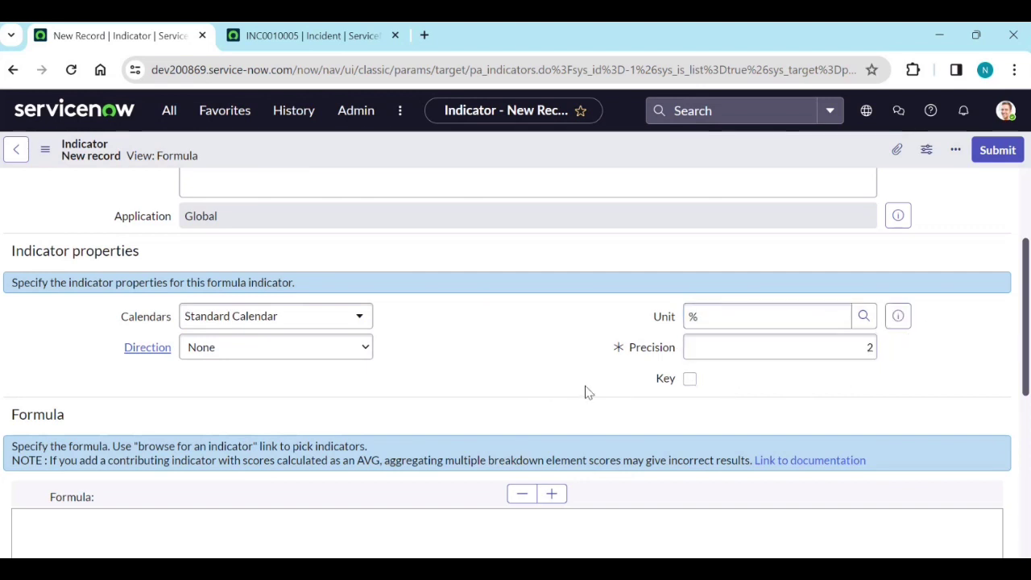
Start adding an indicator to the formula, check the example formula on the PowerPoint slide, and choose "Number of new incidents" as the indicator.
{"action": "scroll", "coordinate": [470, 378], "scroll_direction": "down", "scroll_amount": 2}
{"action": "left_click", "coordinate": [169, 376]}
{"action": "left_click", "coordinate": [123, 410]}
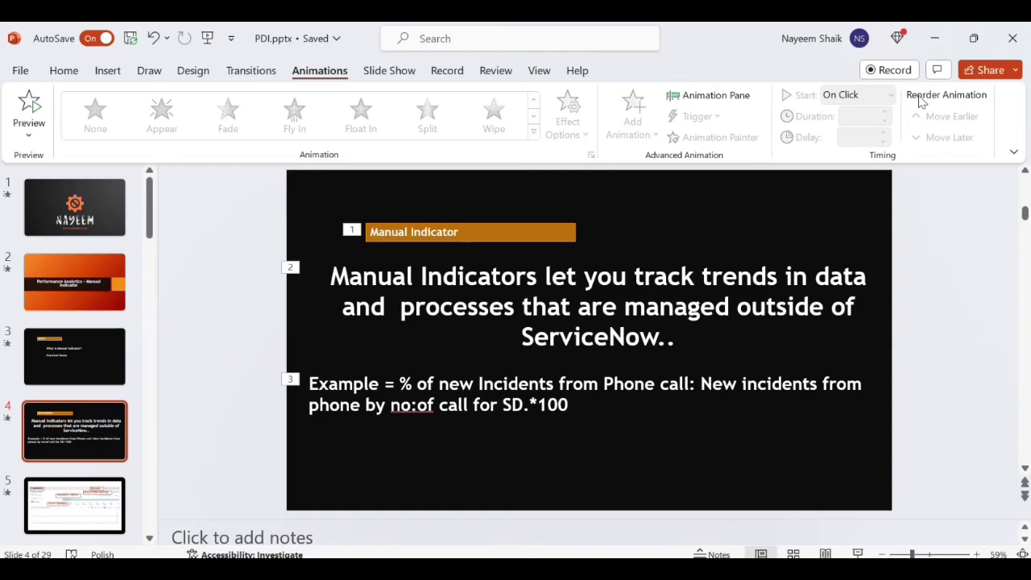
{"action": "left_click", "coordinate": [933, 40]}
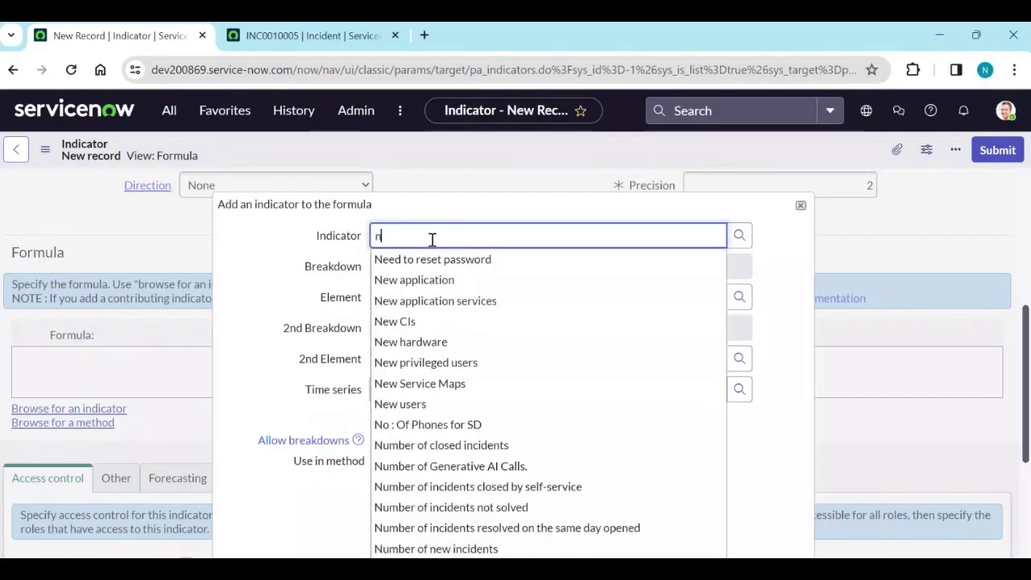
{"action": "type", "text": "o"}
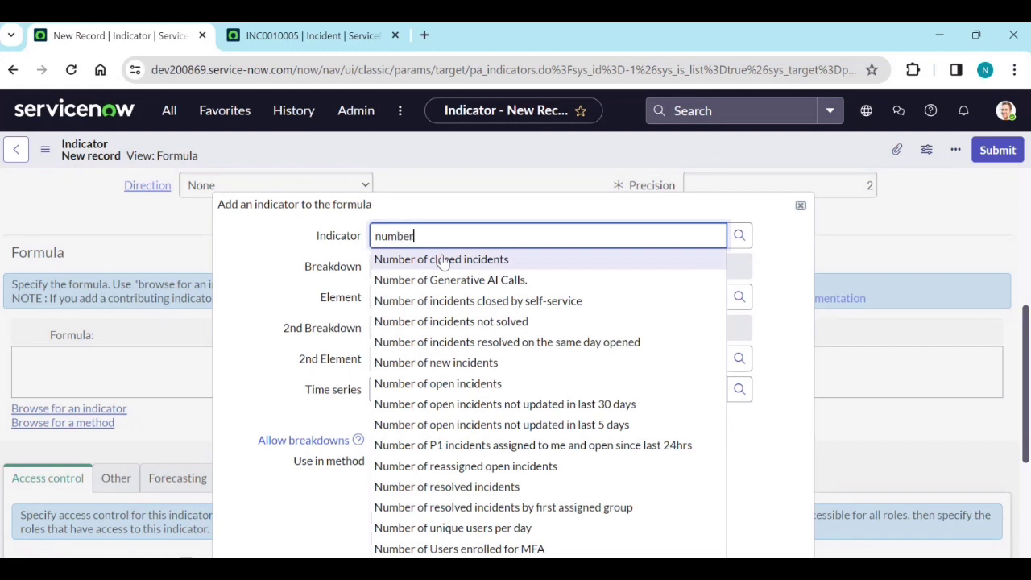
{"action": "left_click", "coordinate": [504, 361]}
Set the breakdown to Contact Type and the element to Phone, and insert this indicator into the formula.
{"action": "left_click", "coordinate": [739, 266]}
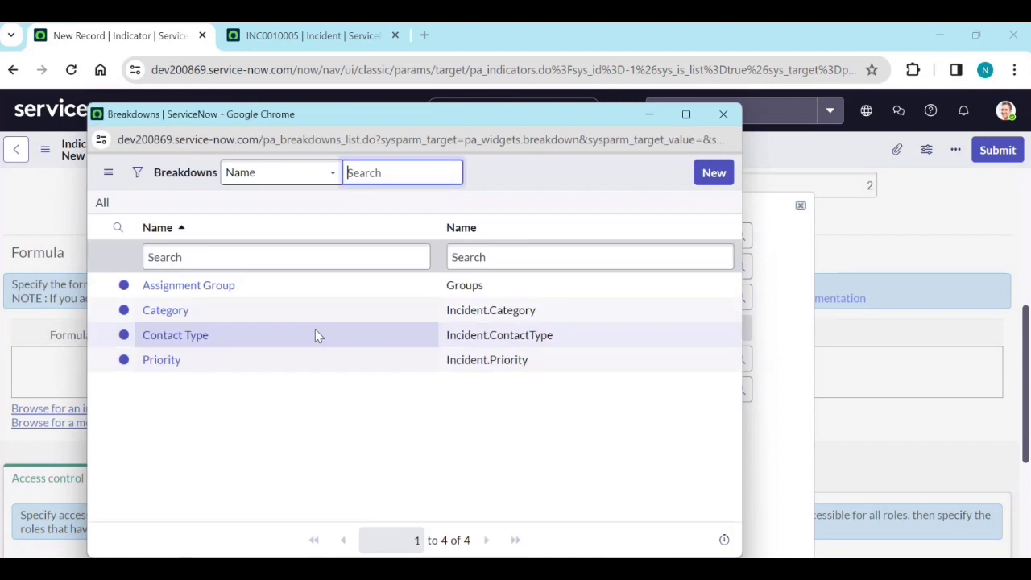
{"action": "left_click", "coordinate": [197, 342]}
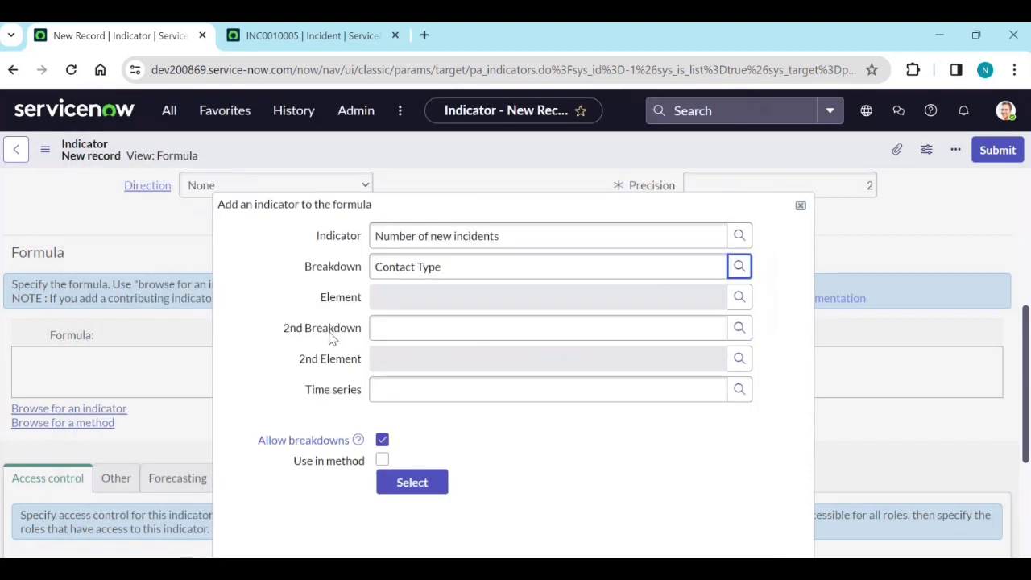
{"action": "left_click", "coordinate": [739, 298]}
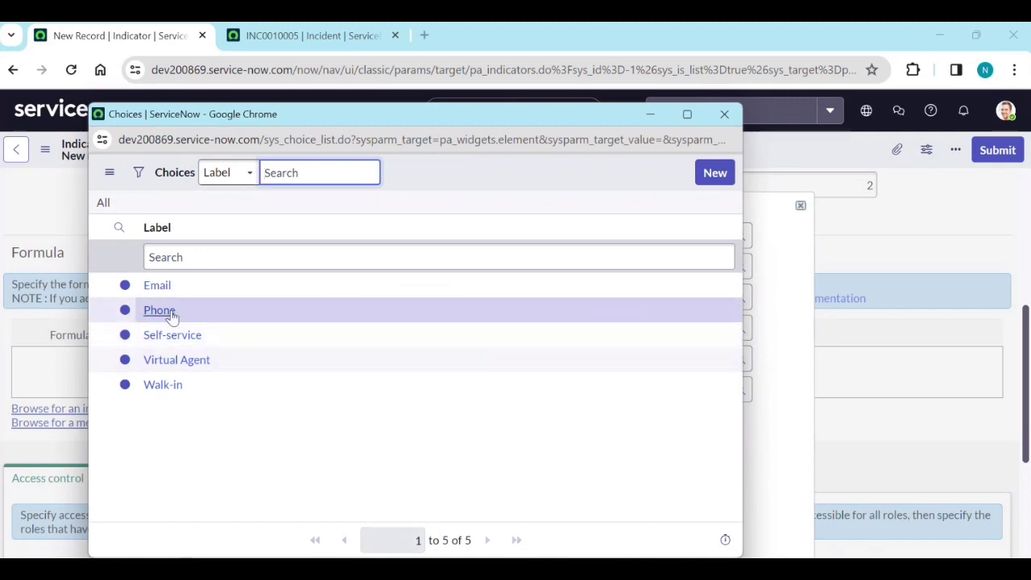
{"action": "left_click", "coordinate": [159, 310]}
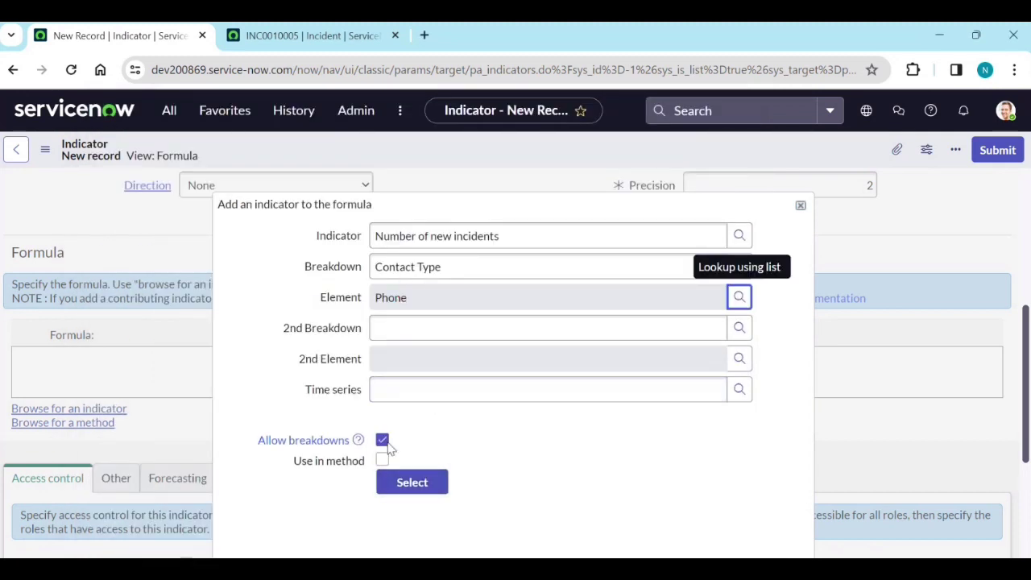
{"action": "left_click", "coordinate": [390, 483]}
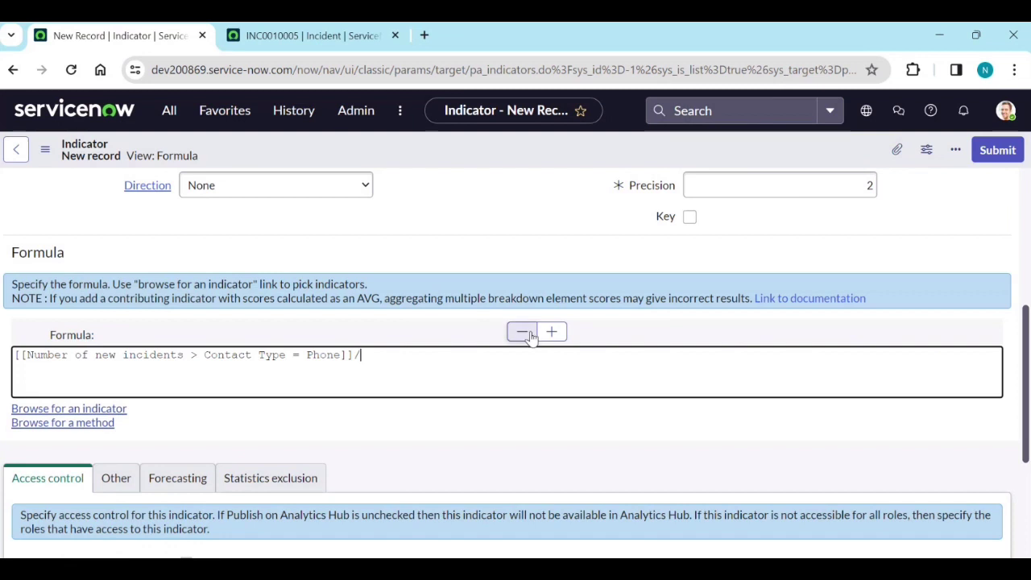
Divide the formula's first term by the "No : Of Phones for SD" indicator, picked through the indicator browser.
{"action": "left_click", "coordinate": [116, 413]}
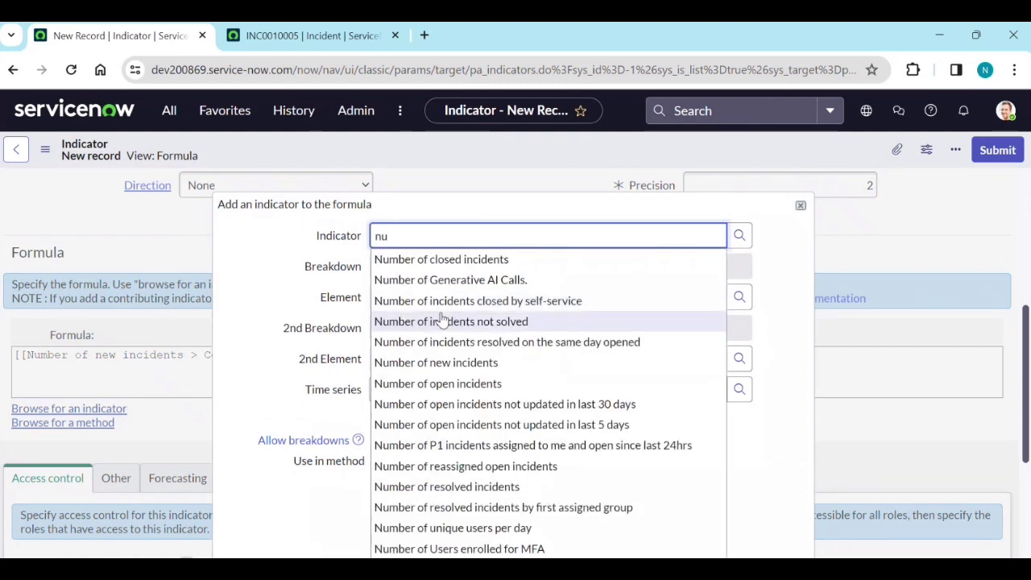
{"action": "type", "text": "nu"}
{"action": "key", "text": "BackSpace"}
{"action": "type", "text": "o"}
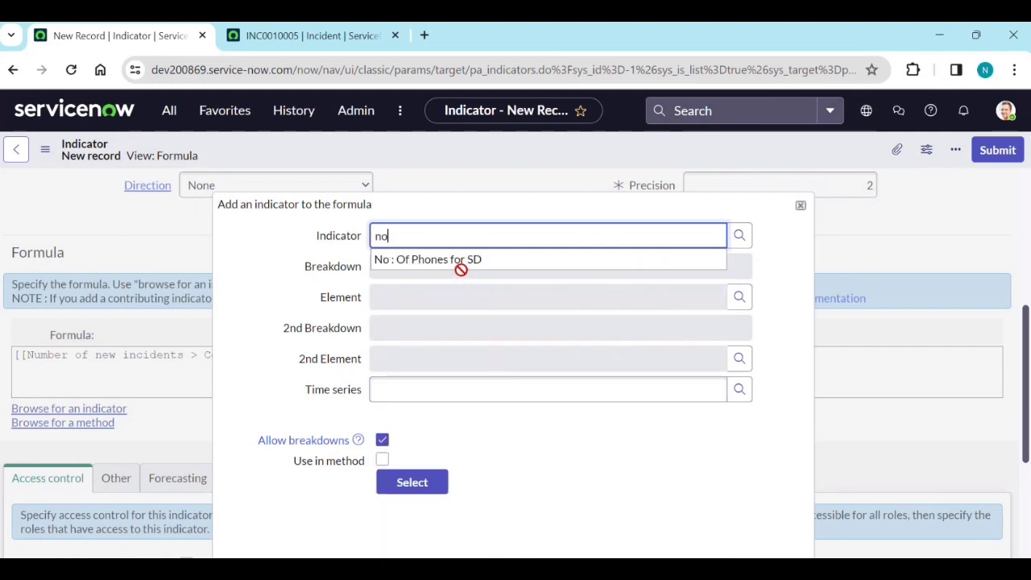
{"action": "left_click", "coordinate": [462, 261]}
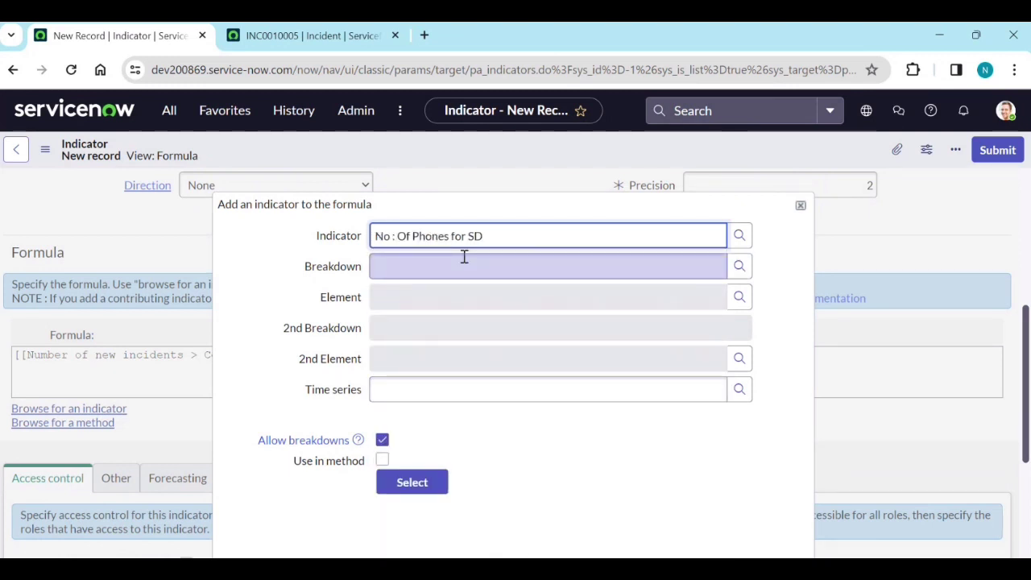
{"action": "left_click", "coordinate": [412, 482]}
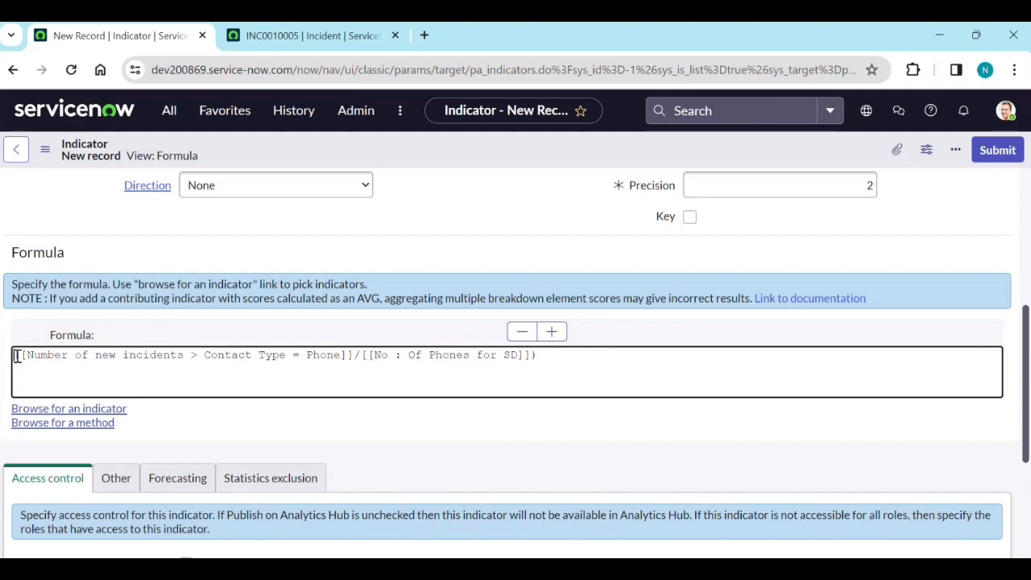
Enclose the division in parentheses, multiply it by 100, and save the formula indicator while staying on its record.
{"action": "type", "text": "("}
{"action": "left_click", "coordinate": [561, 357]}
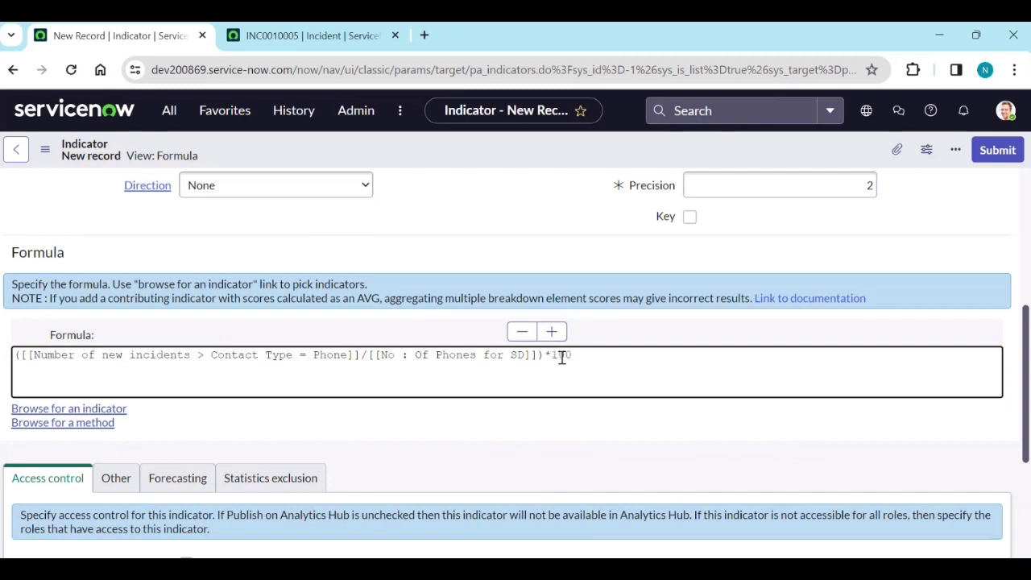
{"action": "left_click", "coordinate": [516, 444]}
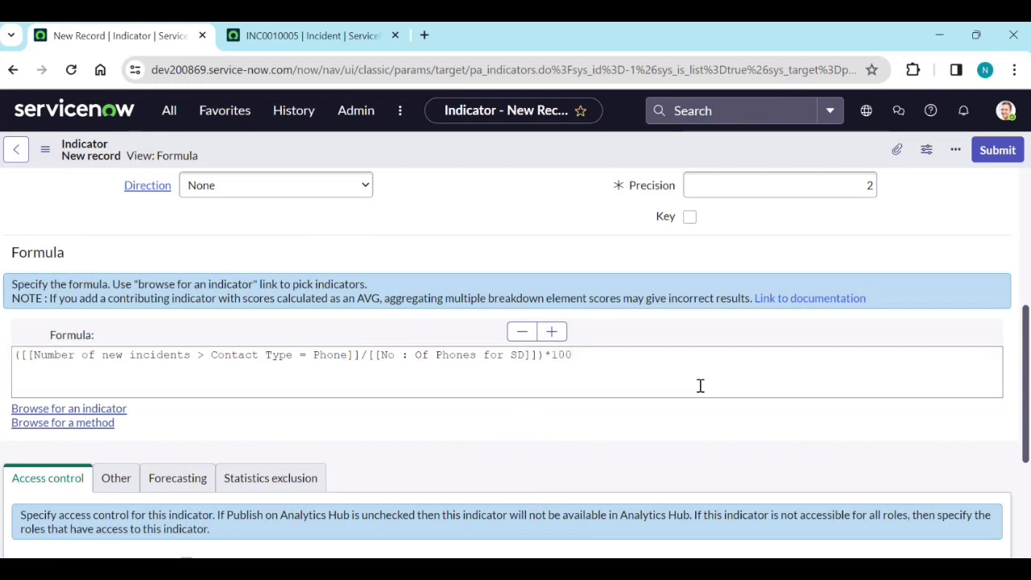
{"action": "right_click", "coordinate": [543, 150]}
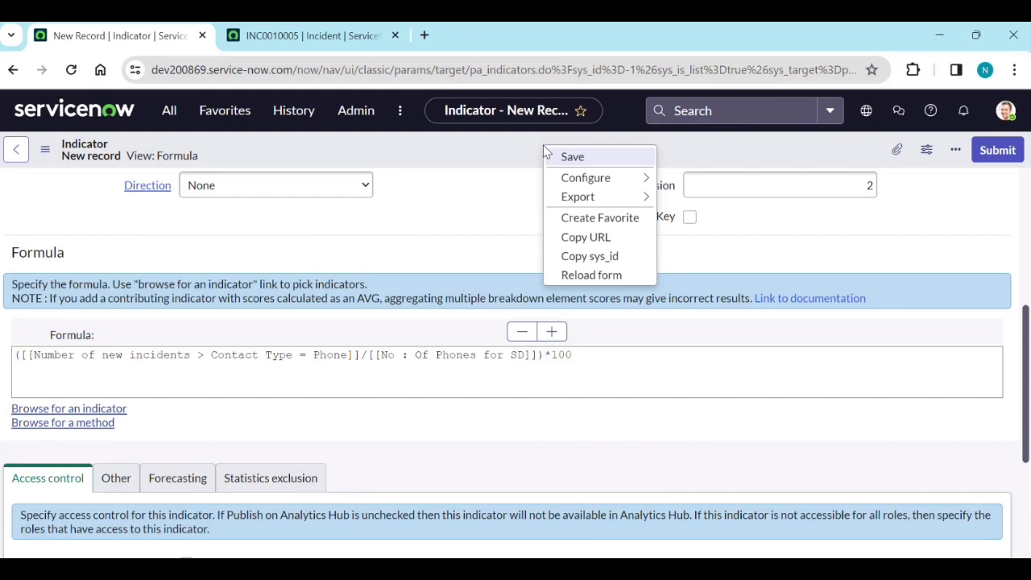
{"action": "left_click", "coordinate": [564, 156]}
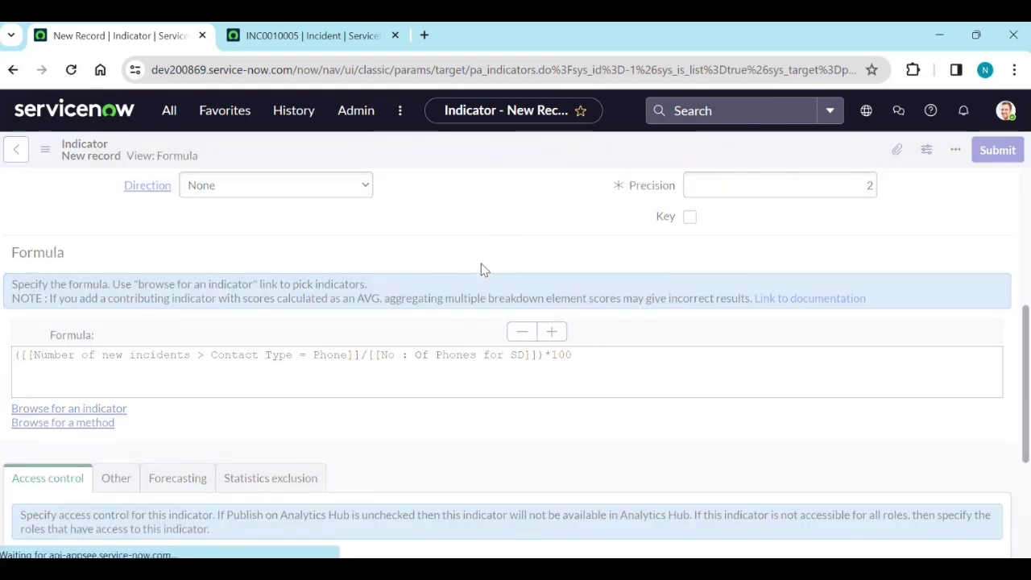
Review the saved formula, view the "%new phone call incidents" scores in Analytics Hub, and return to the indicator record.
{"action": "scroll", "coordinate": [473, 386], "scroll_direction": "down", "scroll_amount": 15}
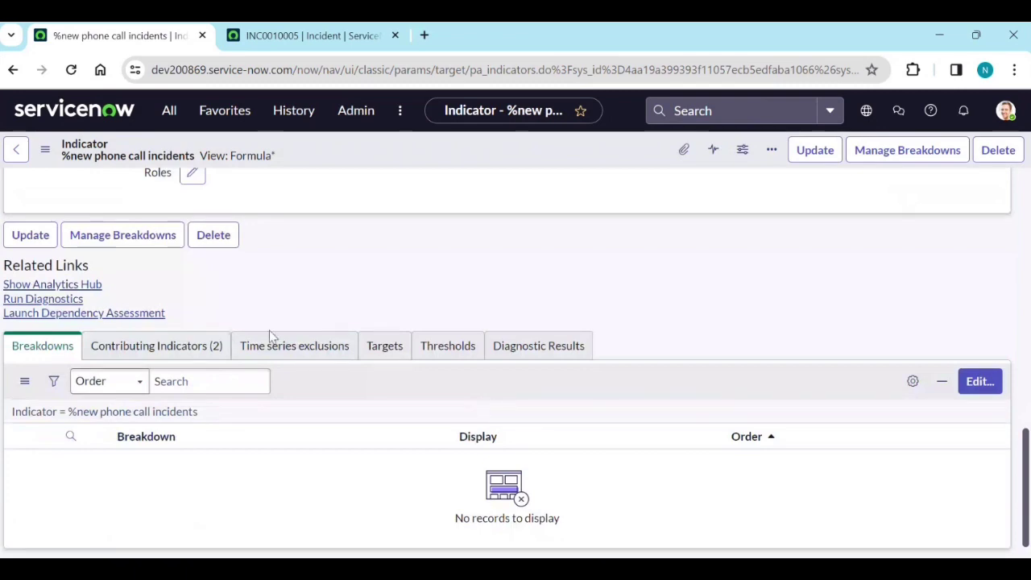
{"action": "scroll", "coordinate": [306, 345], "scroll_direction": "up", "scroll_amount": 8}
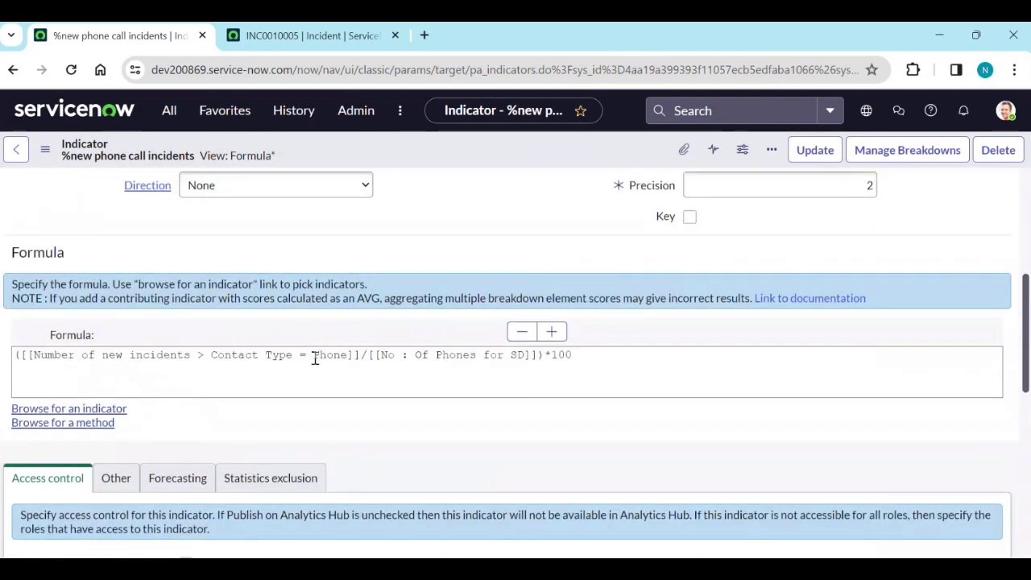
{"action": "scroll", "coordinate": [322, 392], "scroll_direction": "down", "scroll_amount": 5}
{"action": "left_click", "coordinate": [89, 448]}
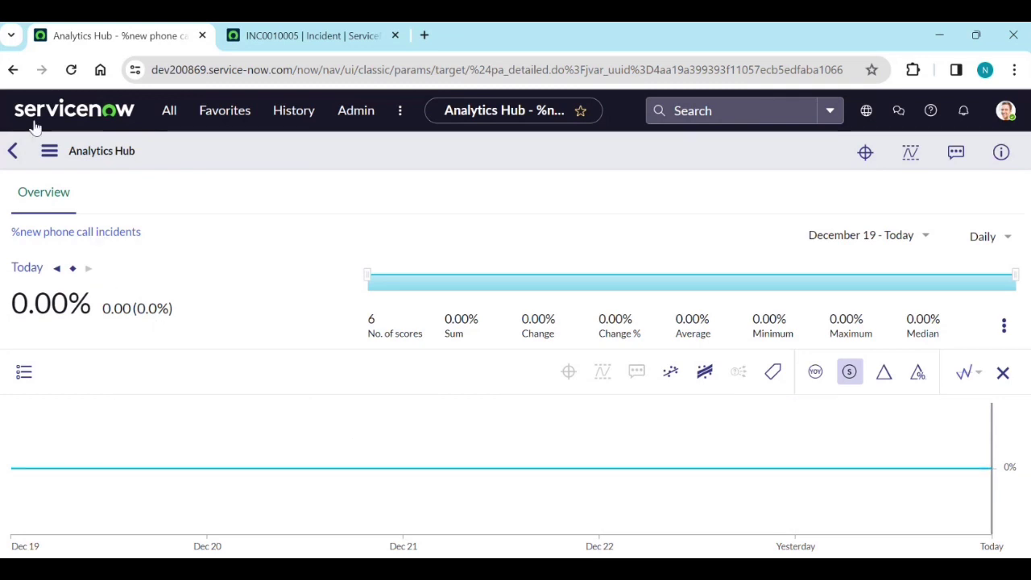
{"action": "left_click", "coordinate": [13, 70]}
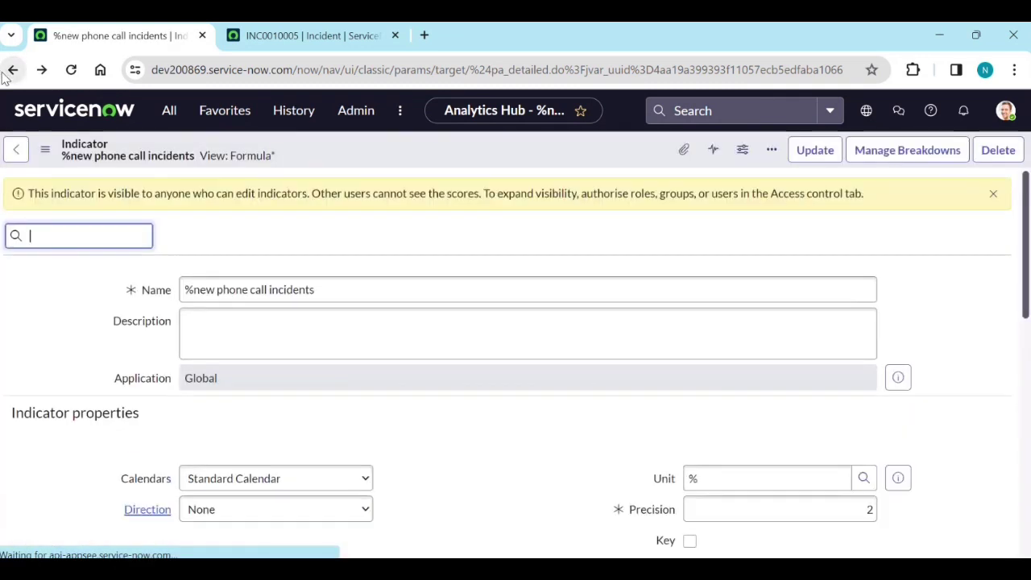
Show the list of contributing indicators for "%new phone call incidents".
{"action": "scroll", "coordinate": [384, 433], "scroll_direction": "down", "scroll_amount": 6}
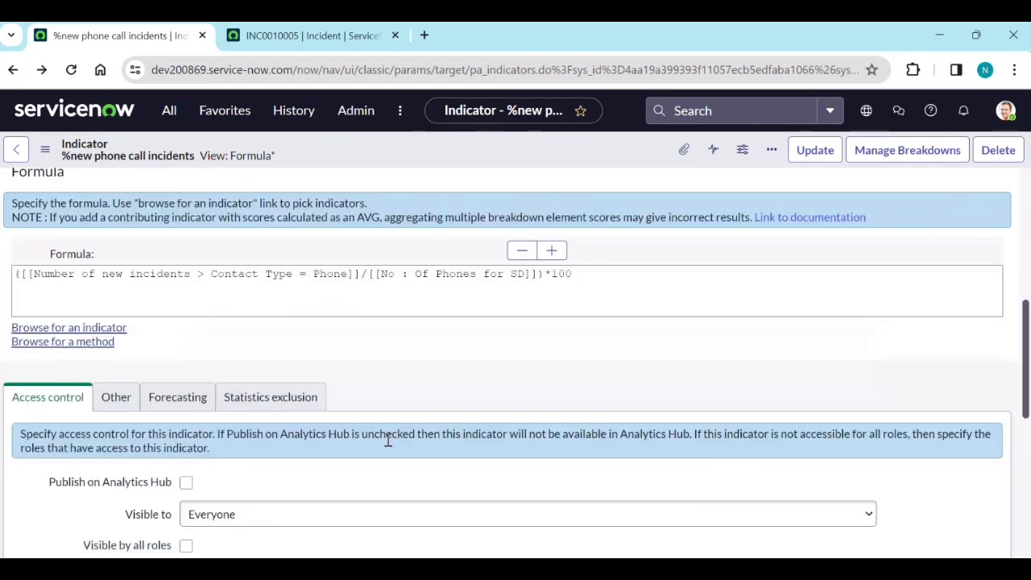
{"action": "scroll", "coordinate": [387, 440], "scroll_direction": "down", "scroll_amount": 4}
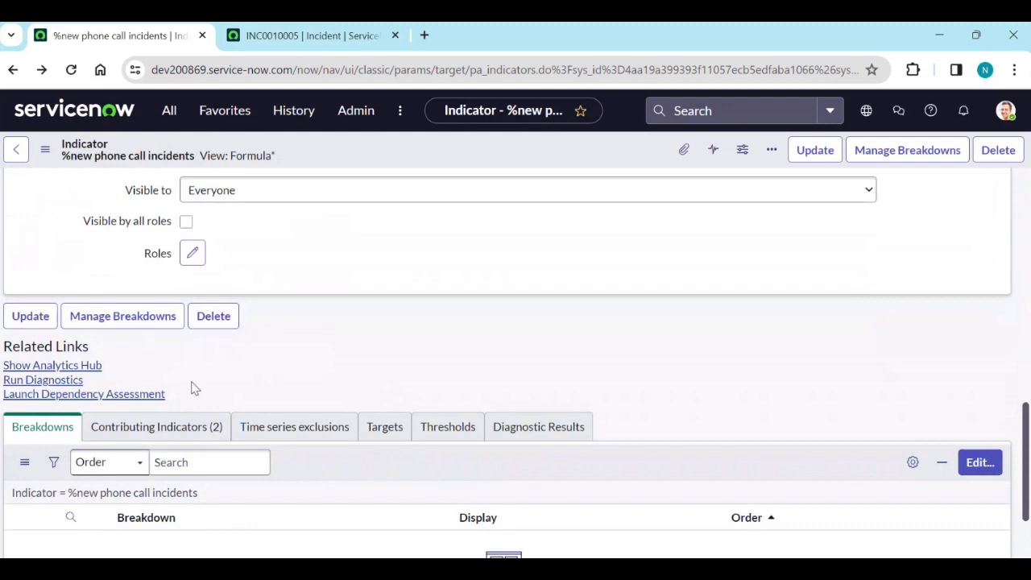
{"action": "left_click", "coordinate": [177, 427]}
{"action": "scroll", "coordinate": [233, 455], "scroll_direction": "down", "scroll_amount": 2}
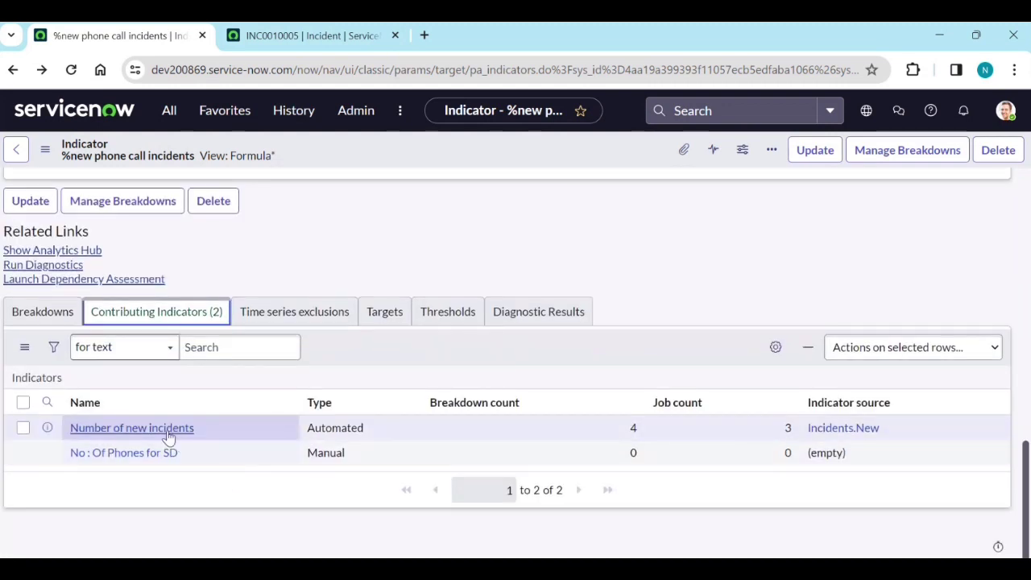
Open the contributing indicator "Number of new incidents" in a new browser tab and view its related links and lists.
{"action": "middle_click", "coordinate": [167, 439]}
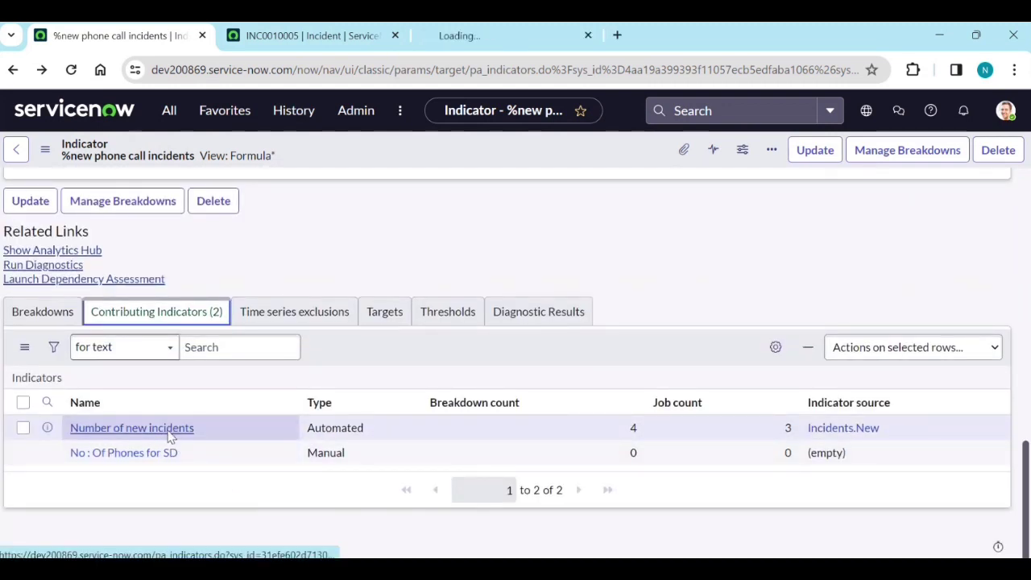
{"action": "left_click", "coordinate": [492, 29]}
{"action": "left_click", "coordinate": [162, 38]}
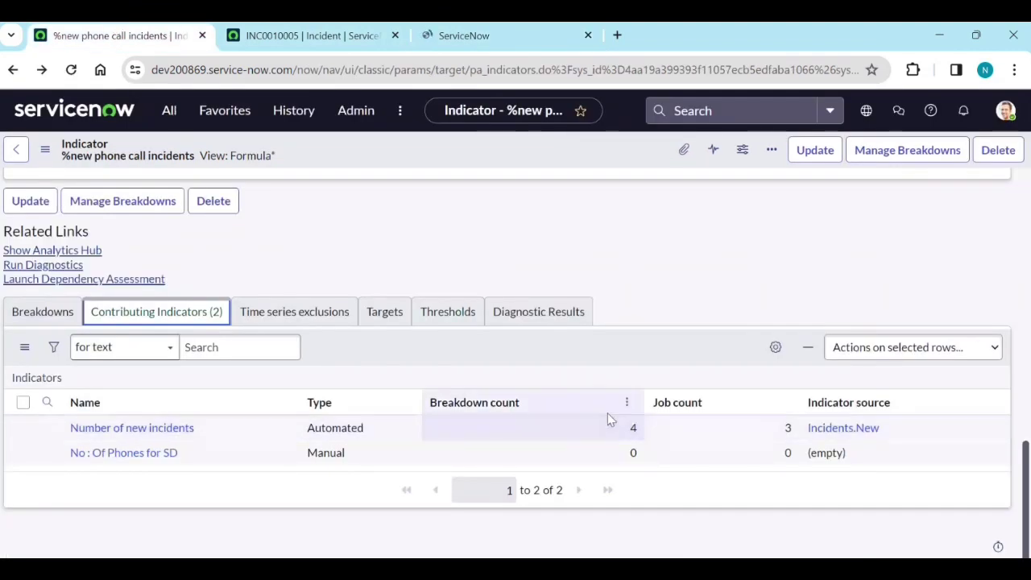
{"action": "left_click", "coordinate": [528, 35]}
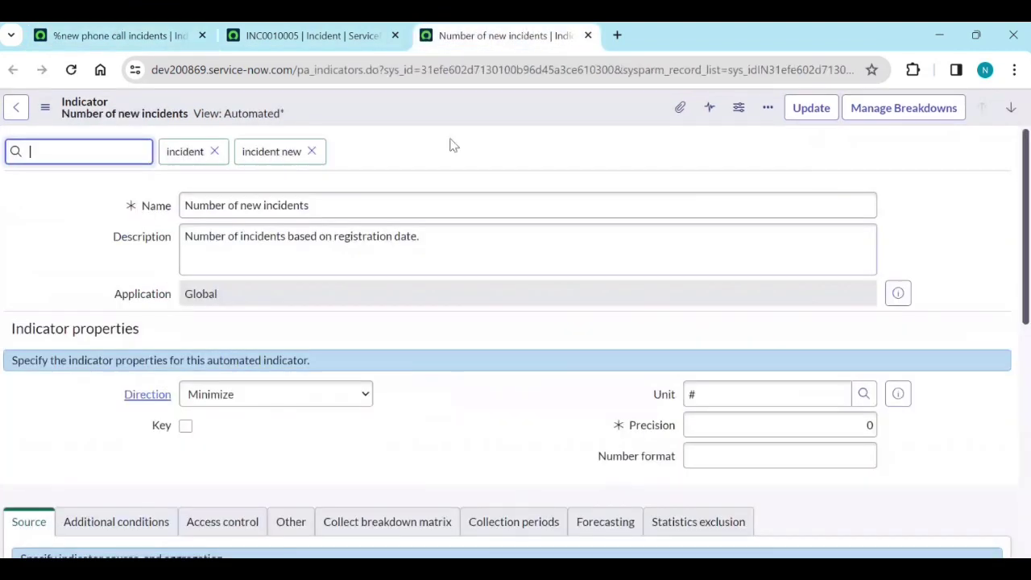
{"action": "scroll", "coordinate": [290, 414], "scroll_direction": "down", "scroll_amount": 10}
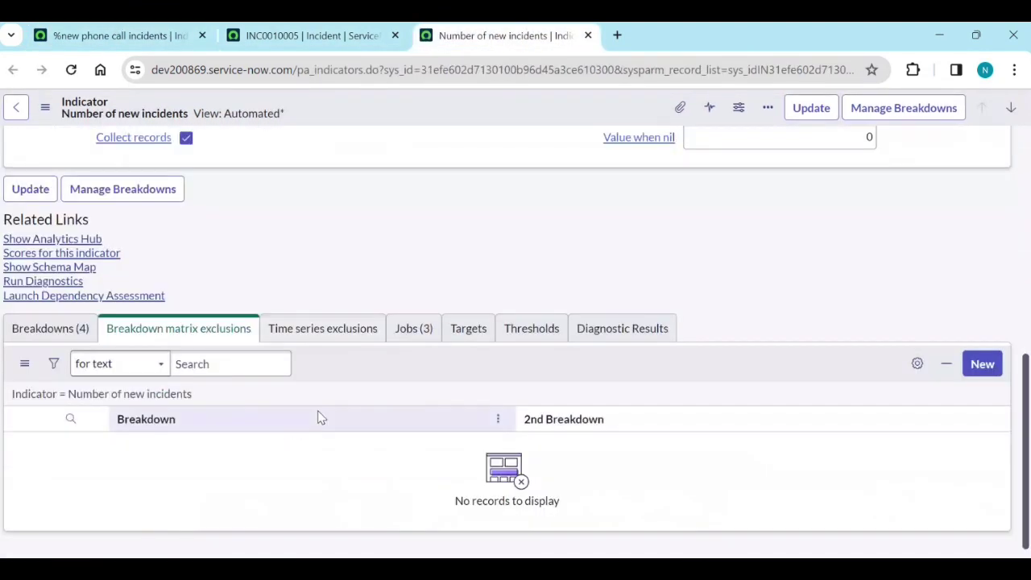
Open the "[PA Incident] Daily Data Collection" job of "Number of new incidents" in a new browser tab and execute it.
{"action": "left_click", "coordinate": [417, 330]}
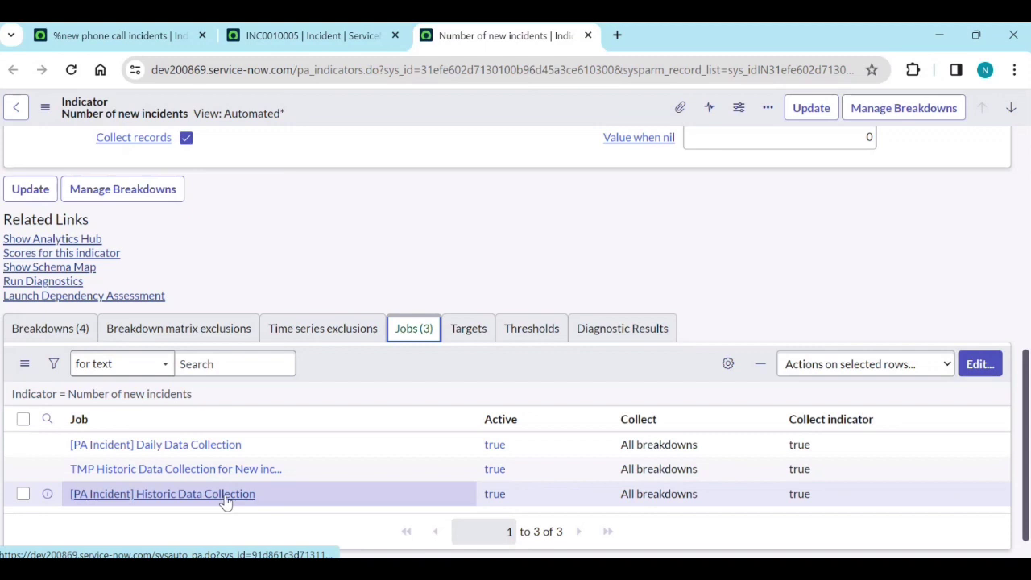
{"action": "middle_click", "coordinate": [214, 448]}
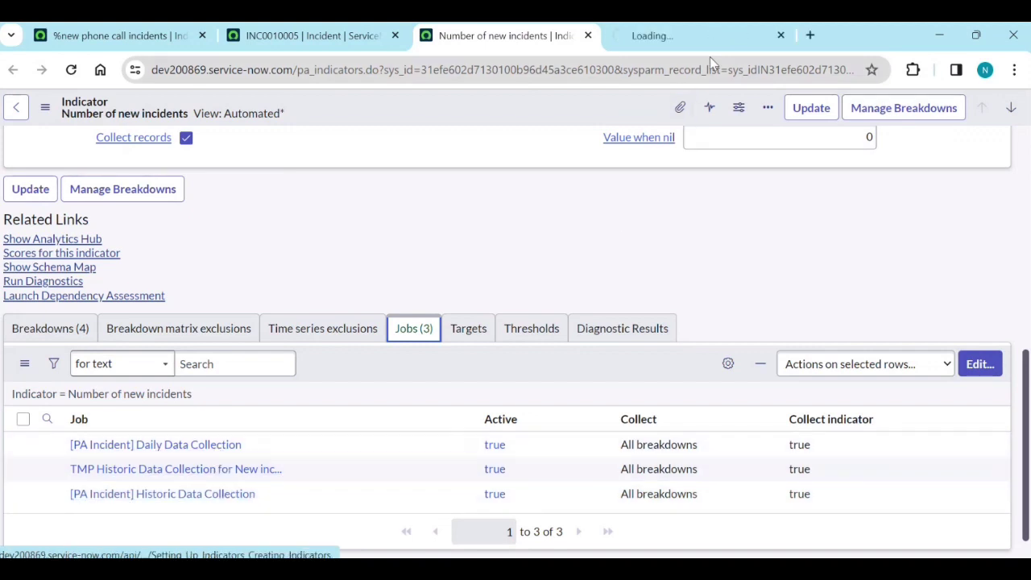
{"action": "left_click", "coordinate": [711, 38]}
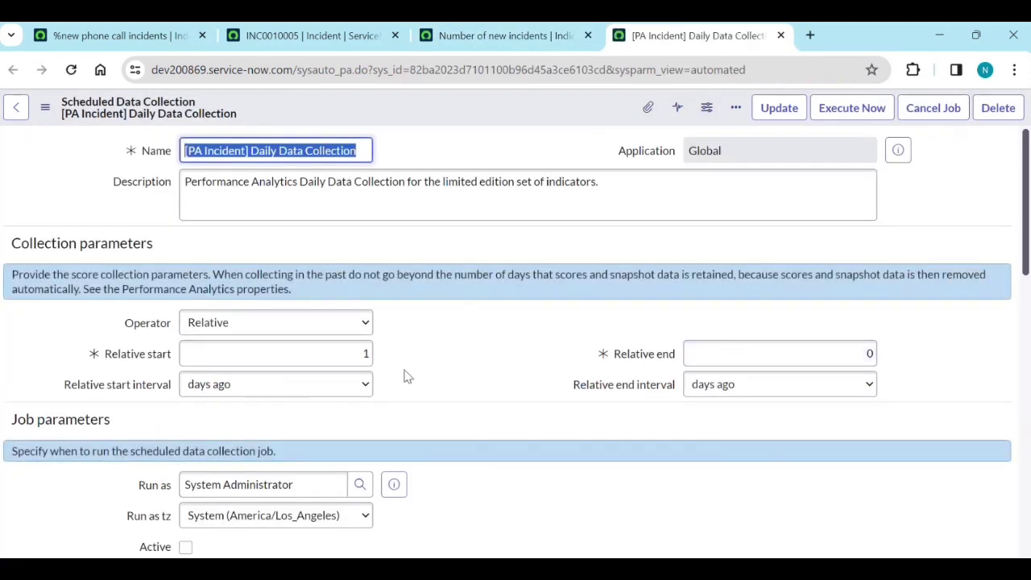
{"action": "left_click", "coordinate": [855, 108]}
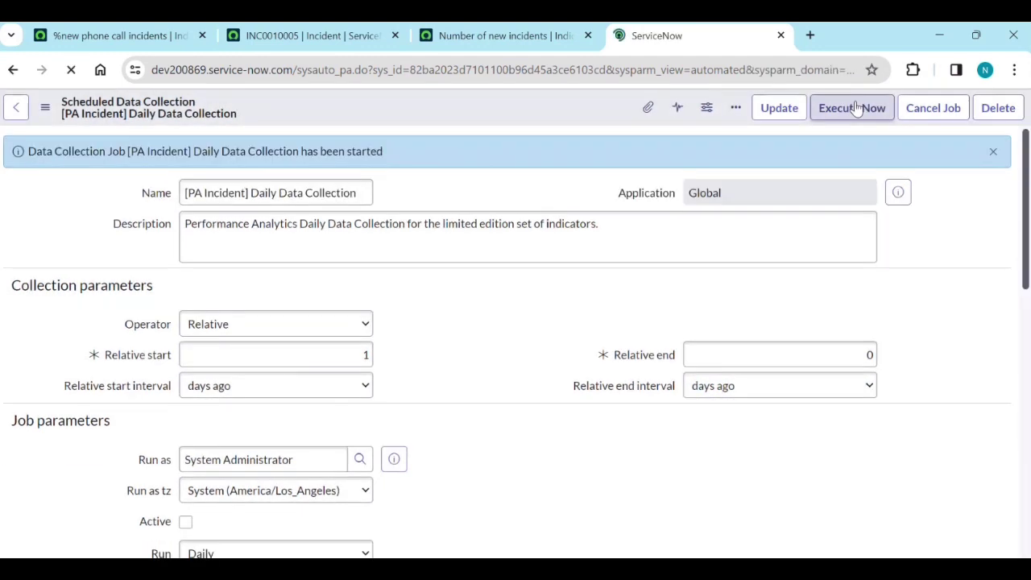
View the "Number of new incidents" scores in Analytics Hub, broken down by Contact Type and narrowed to Phone.
{"action": "left_click", "coordinate": [117, 35]}
{"action": "left_click", "coordinate": [478, 42]}
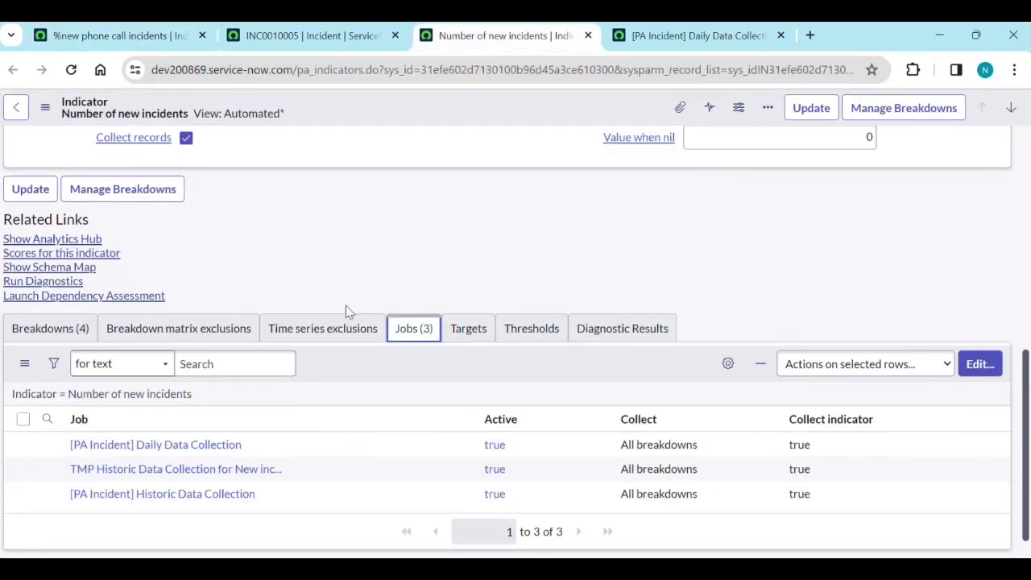
{"action": "left_click", "coordinate": [46, 238]}
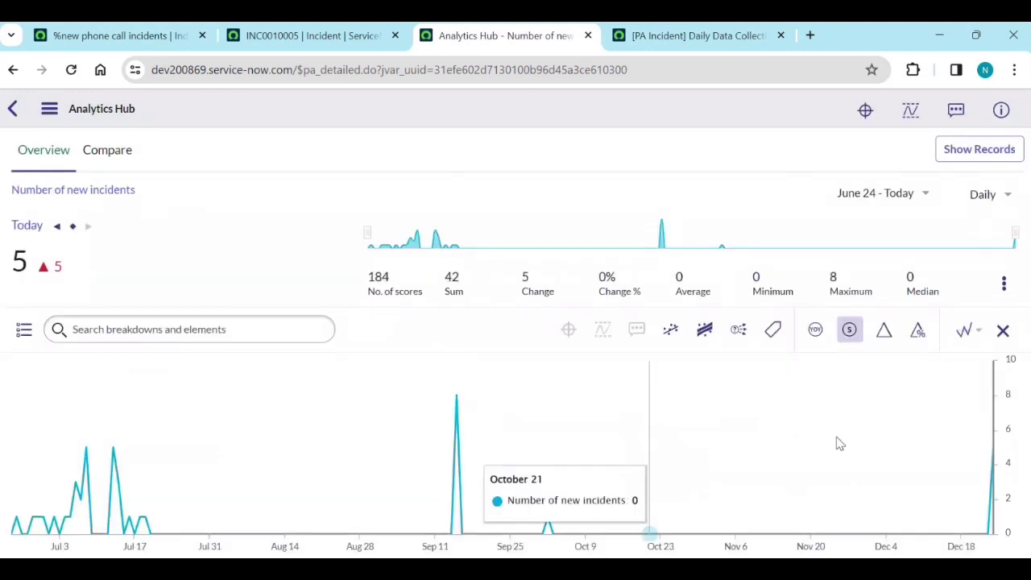
{"action": "left_click", "coordinate": [22, 333]}
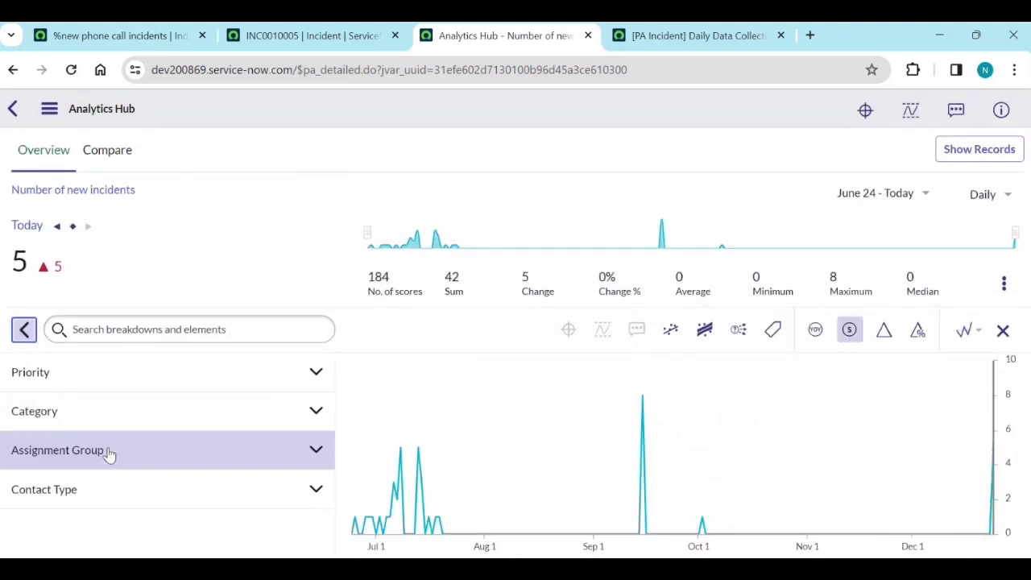
{"action": "left_click", "coordinate": [112, 492]}
{"action": "scroll", "coordinate": [121, 500], "scroll_direction": "down", "scroll_amount": 1}
{"action": "scroll", "coordinate": [122, 505], "scroll_direction": "down", "scroll_amount": 1}
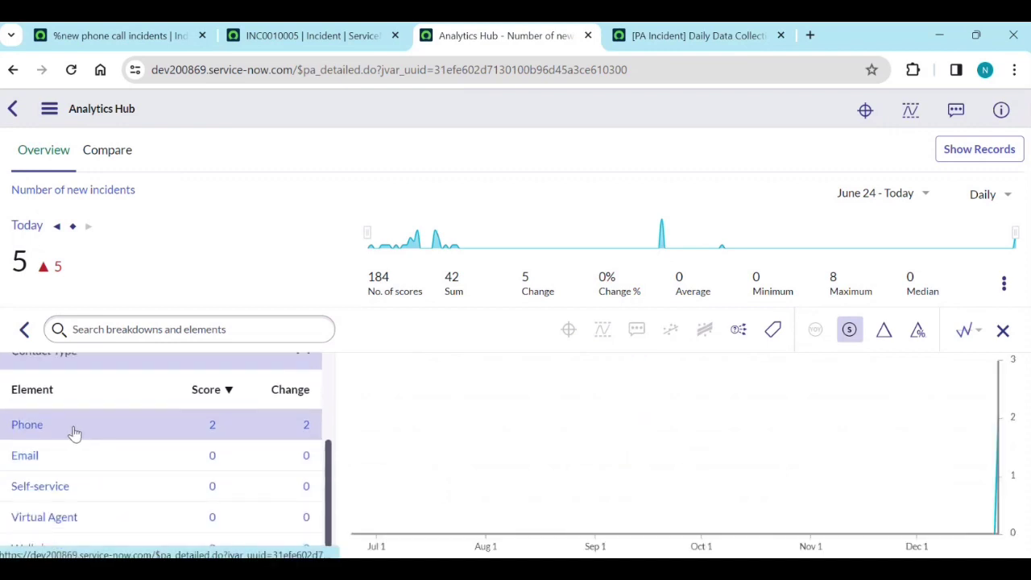
{"action": "left_click", "coordinate": [69, 427]}
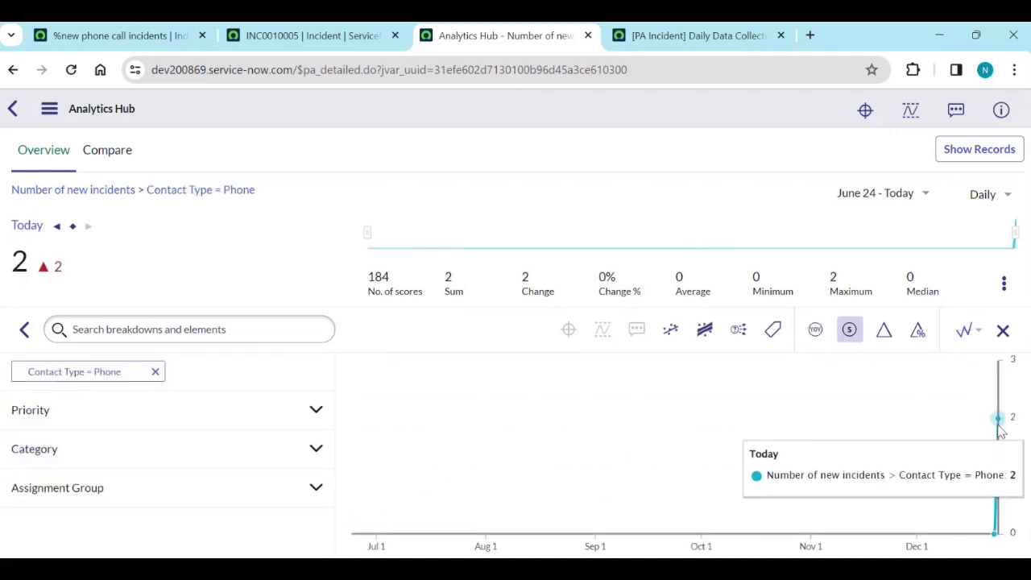
Examine the daily "%new phone call incidents" scores in Analytics Hub and check which breakdowns are available.
{"action": "left_click", "coordinate": [280, 33]}
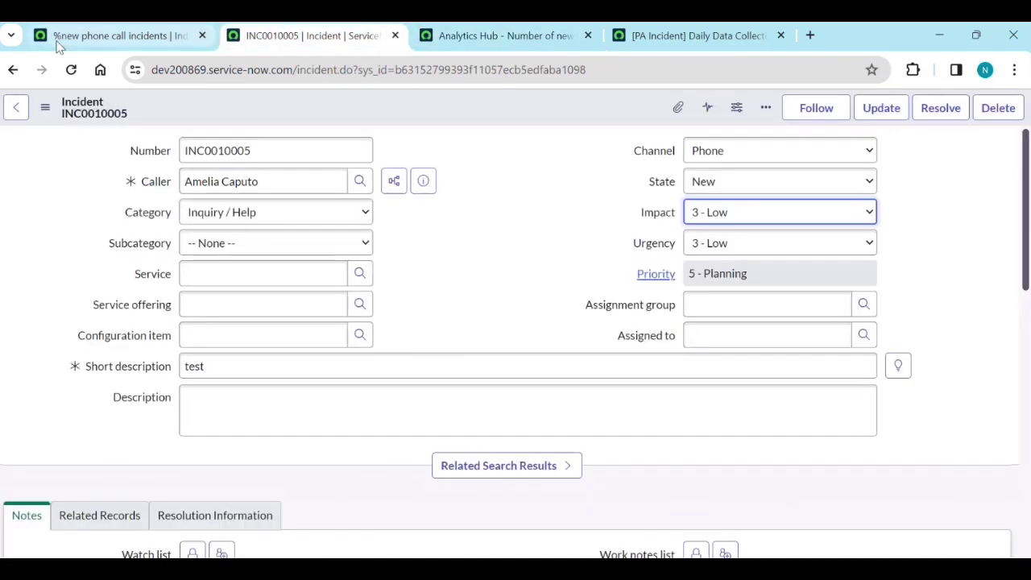
{"action": "left_click", "coordinate": [120, 36]}
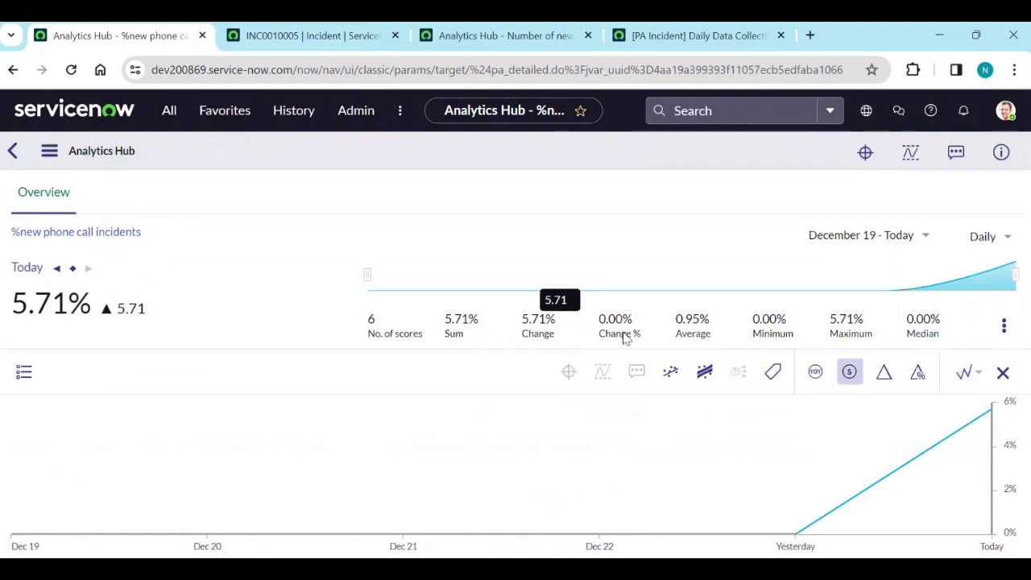
{"action": "mouse_move", "coordinate": [993, 411]}
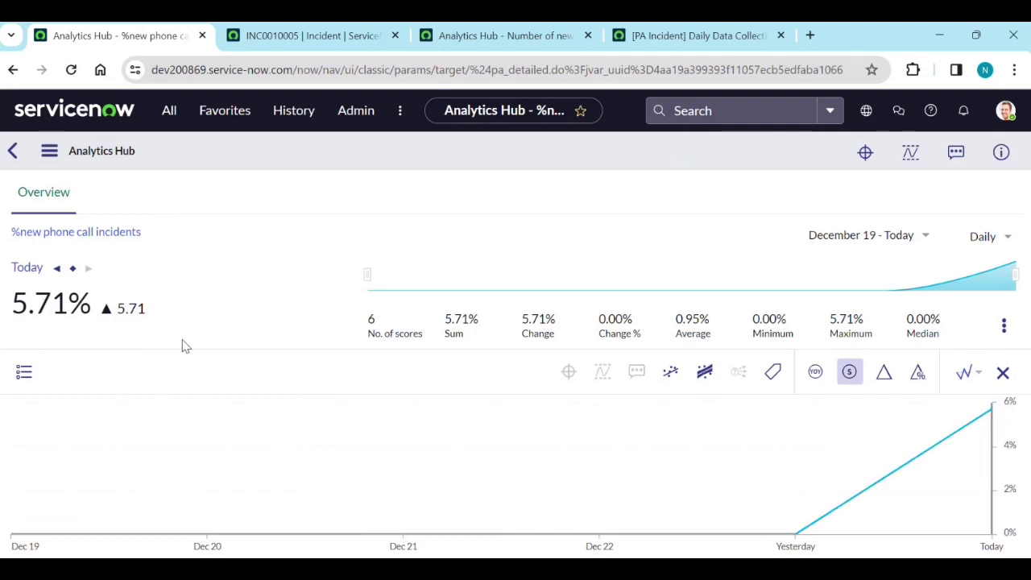
{"action": "left_click", "coordinate": [25, 374]}
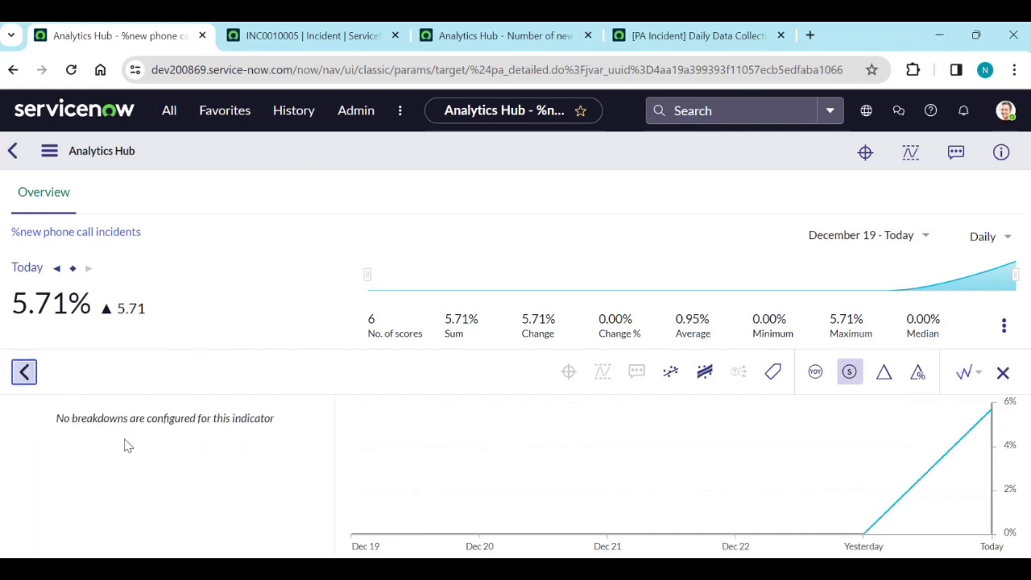
{"action": "mouse_move", "coordinate": [982, 481]}
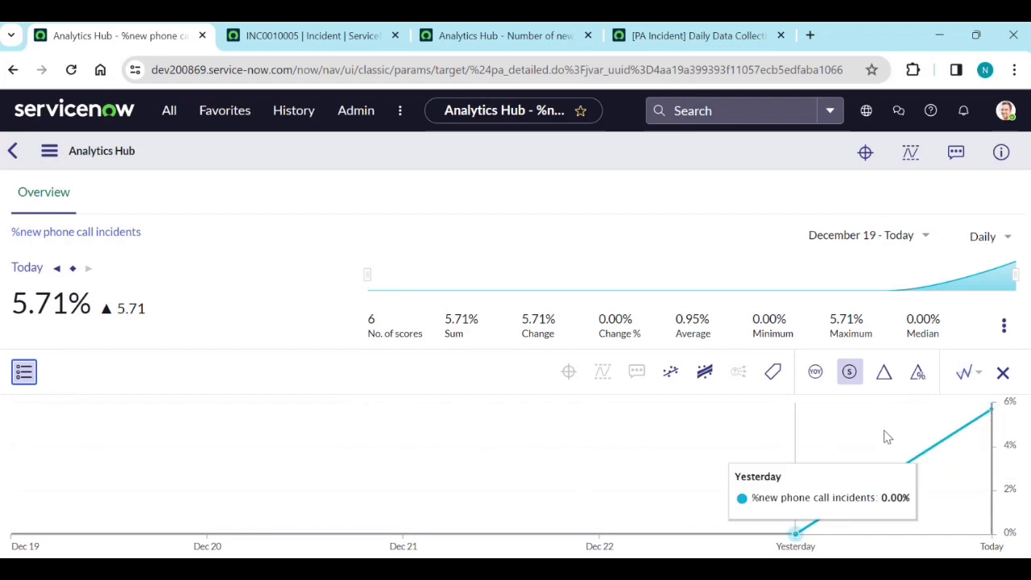
Revisit the open incident record, the "%new phone call incidents" chart, the daily collection job and the Phone-filtered scores.
{"action": "left_click", "coordinate": [316, 32]}
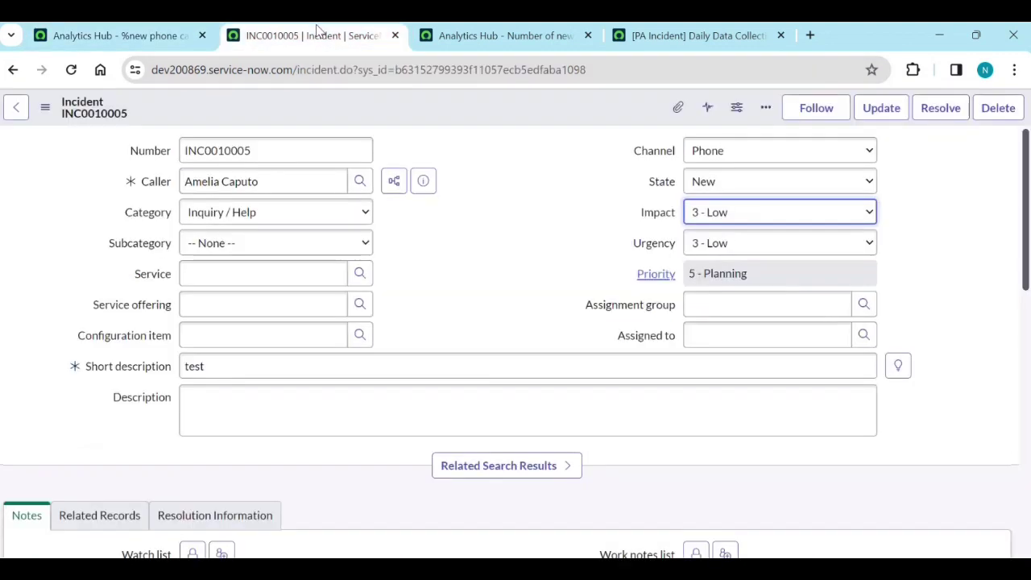
{"action": "left_click", "coordinate": [121, 35]}
{"action": "left_click", "coordinate": [50, 151]}
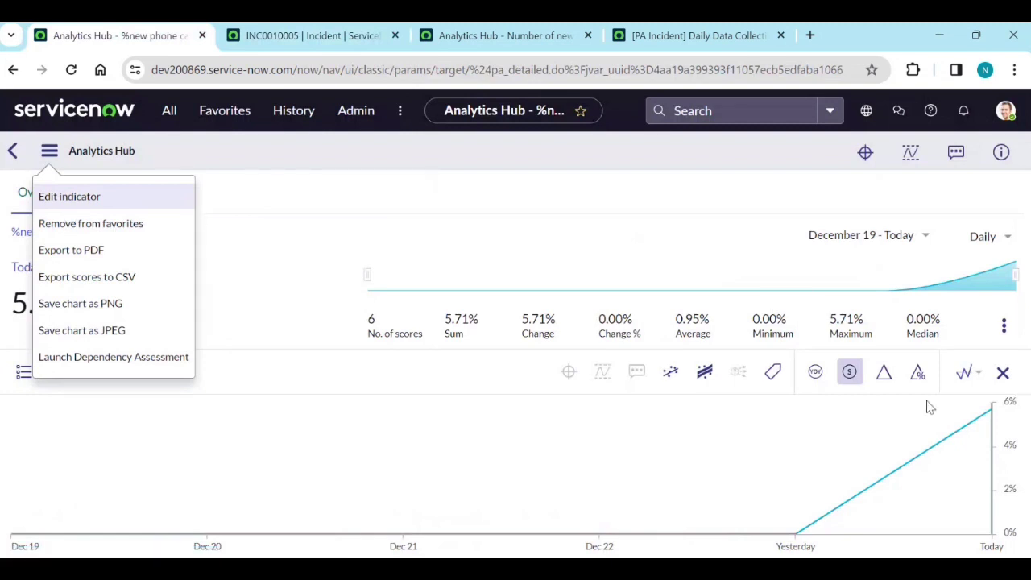
{"action": "mouse_move", "coordinate": [981, 414]}
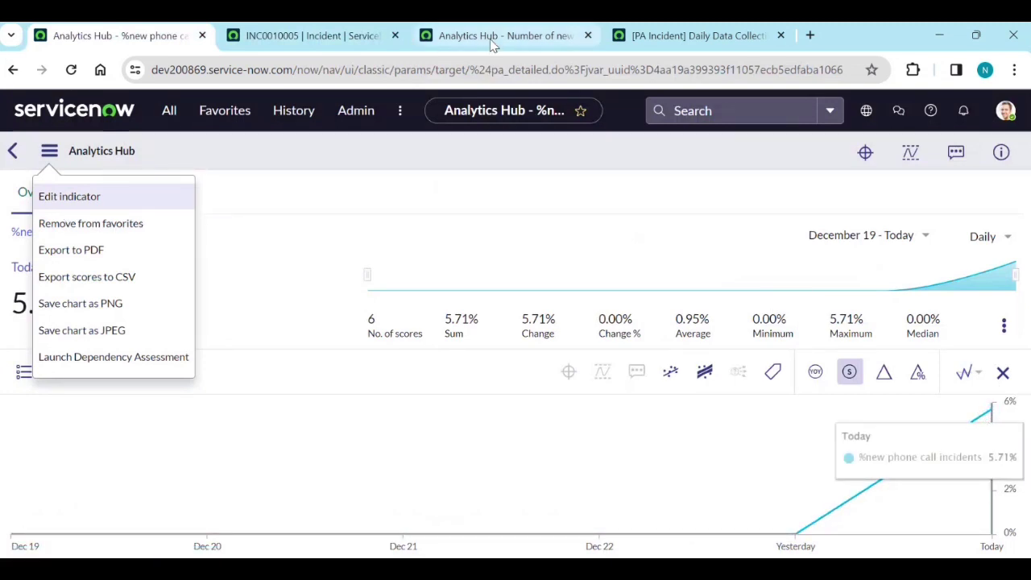
{"action": "left_click", "coordinate": [677, 34]}
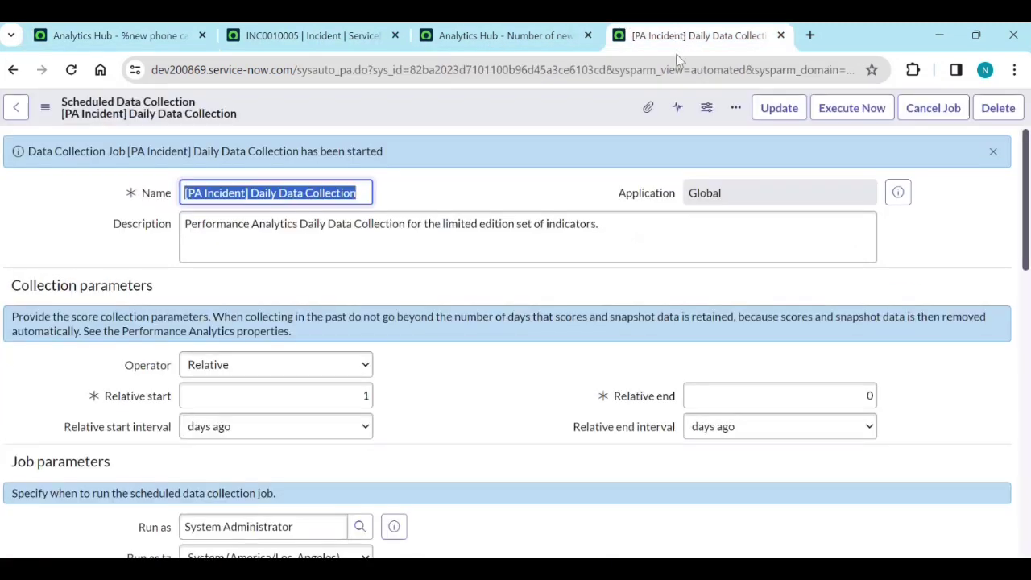
{"action": "left_click", "coordinate": [531, 36]}
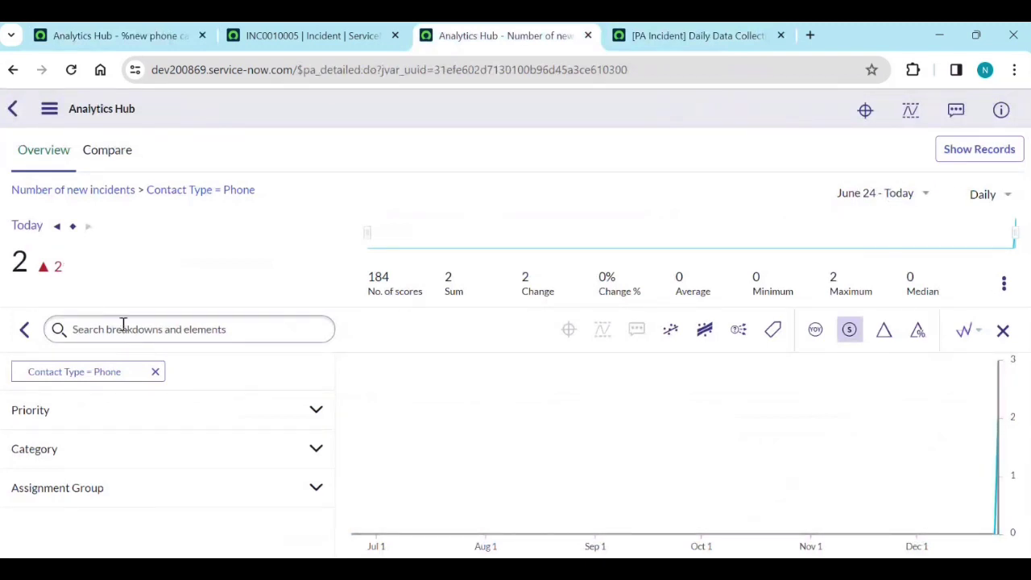
Close the "Number of new incidents" browser tab and view today's score on the "%new phone call incidents" chart.
{"action": "middle_click", "coordinate": [538, 36]}
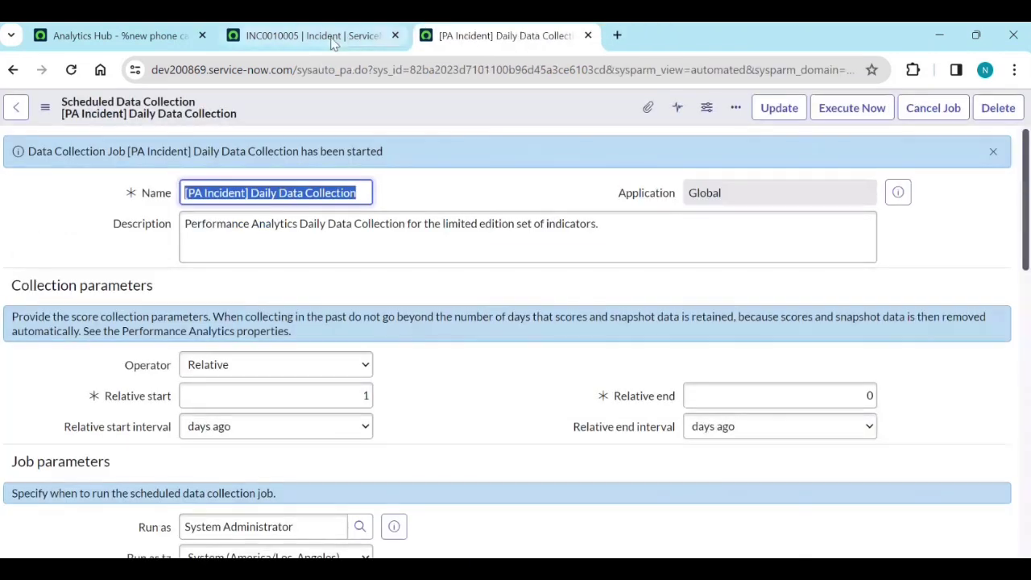
{"action": "left_click", "coordinate": [153, 36]}
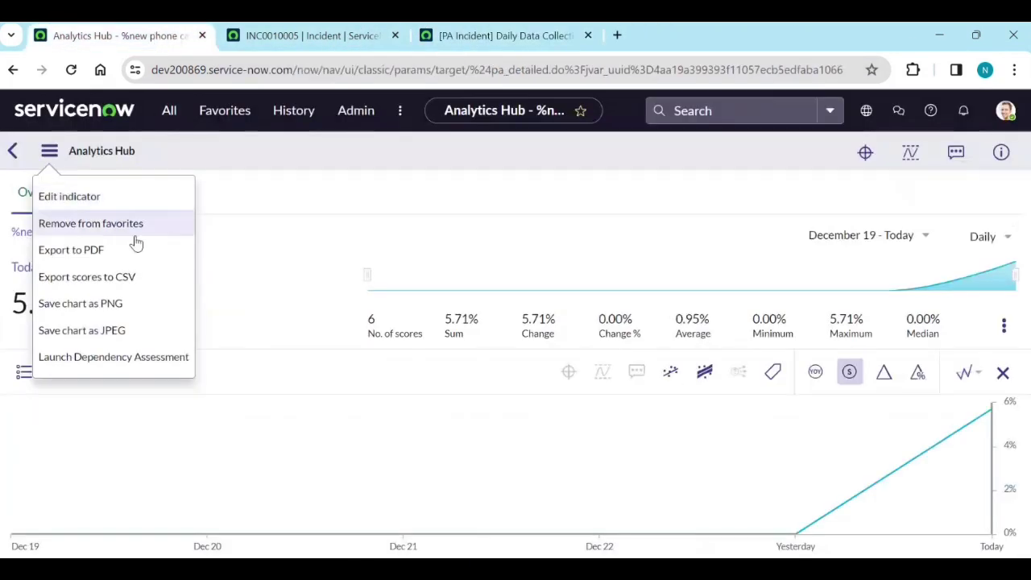
{"action": "left_click", "coordinate": [241, 444]}
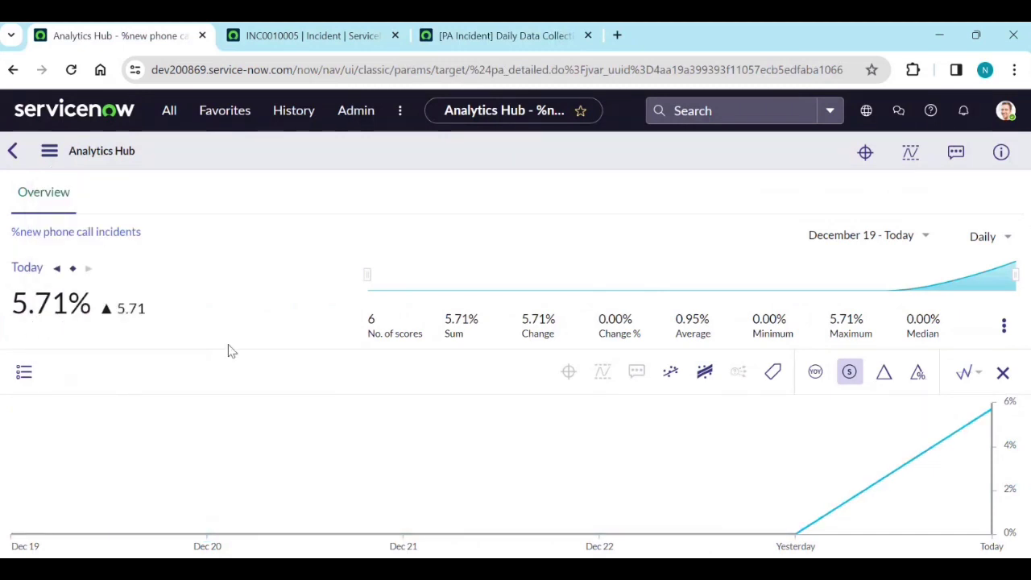
{"action": "mouse_move", "coordinate": [992, 418]}
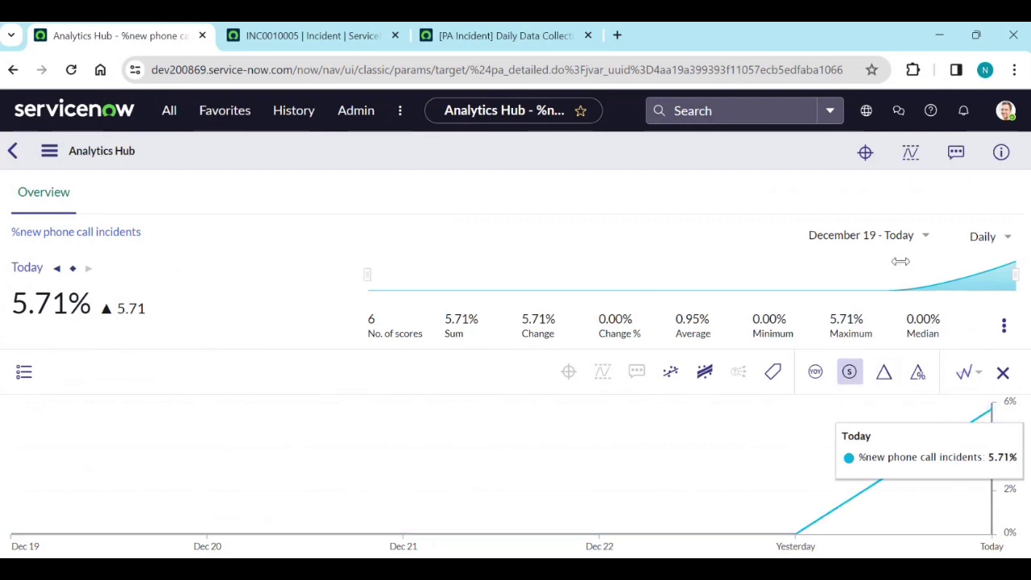
Return to the "%new phone call incidents" indicator record and open its contributing indicator "No : Of Phones for SD" in a new browser tab.
{"action": "left_click", "coordinate": [49, 152]}
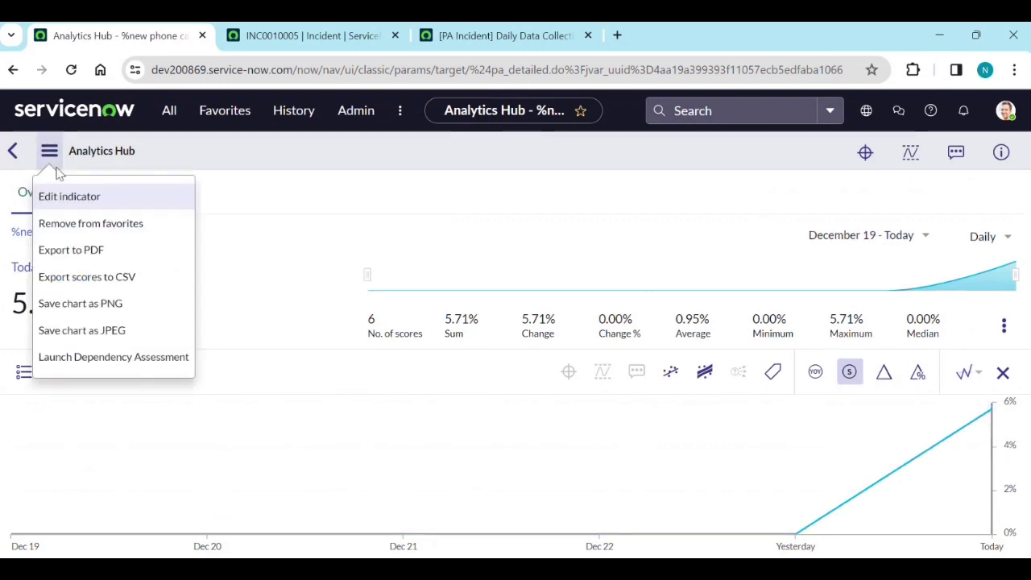
{"action": "left_click", "coordinate": [65, 198]}
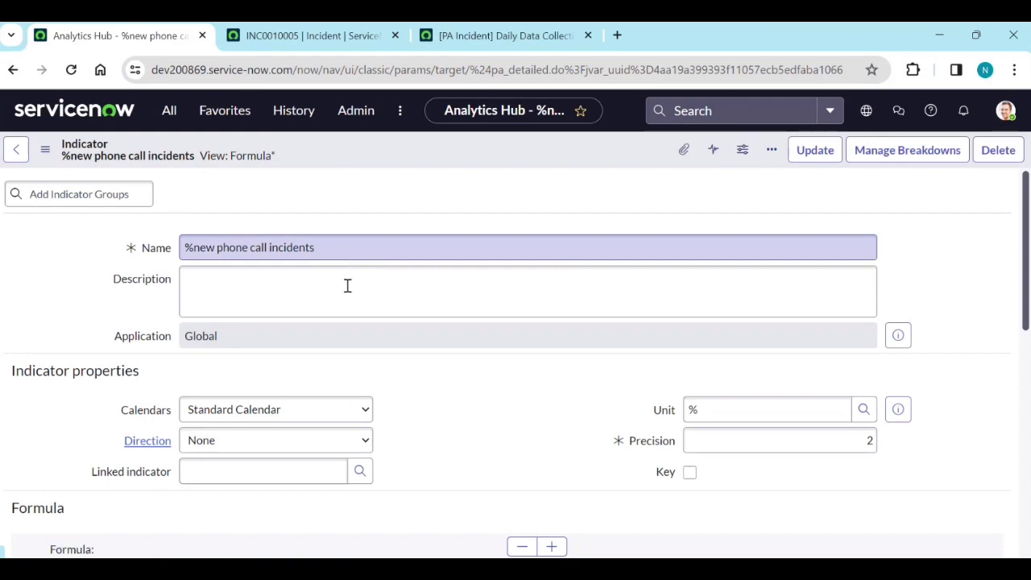
{"action": "scroll", "coordinate": [400, 466], "scroll_direction": "down", "scroll_amount": 15}
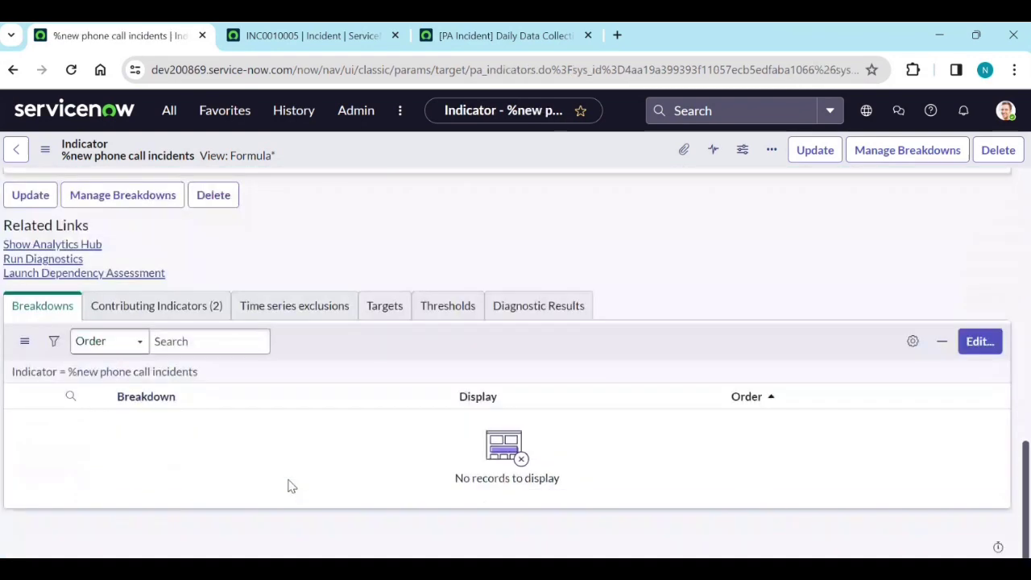
{"action": "left_click", "coordinate": [179, 314]}
{"action": "middle_click", "coordinate": [147, 458]}
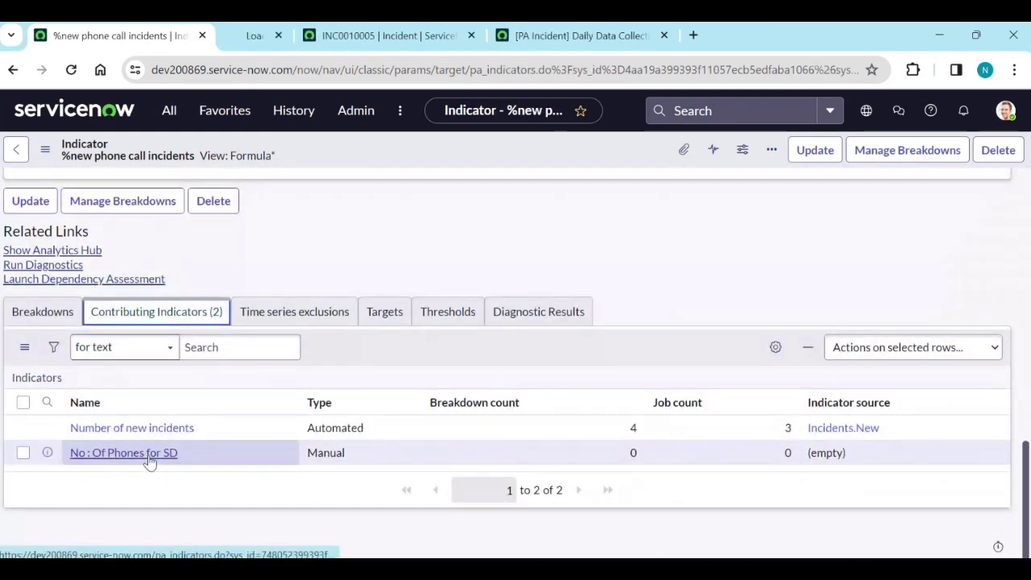
{"action": "left_click", "coordinate": [307, 26]}
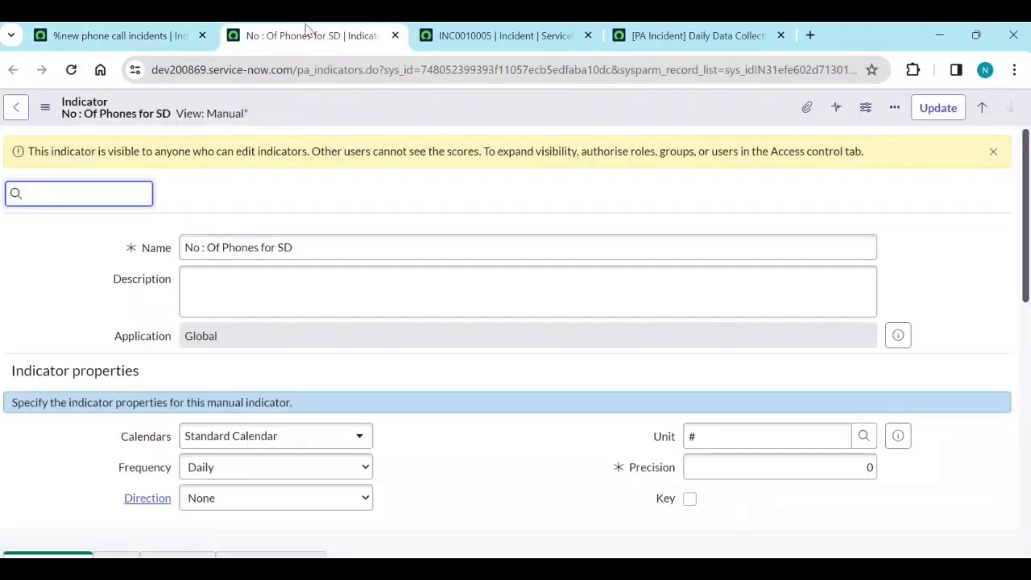
Review the breakdowns list, access control and indicator properties of the manual indicator "No : Of Phones for SD".
{"action": "scroll", "coordinate": [321, 310], "scroll_direction": "down", "scroll_amount": 12}
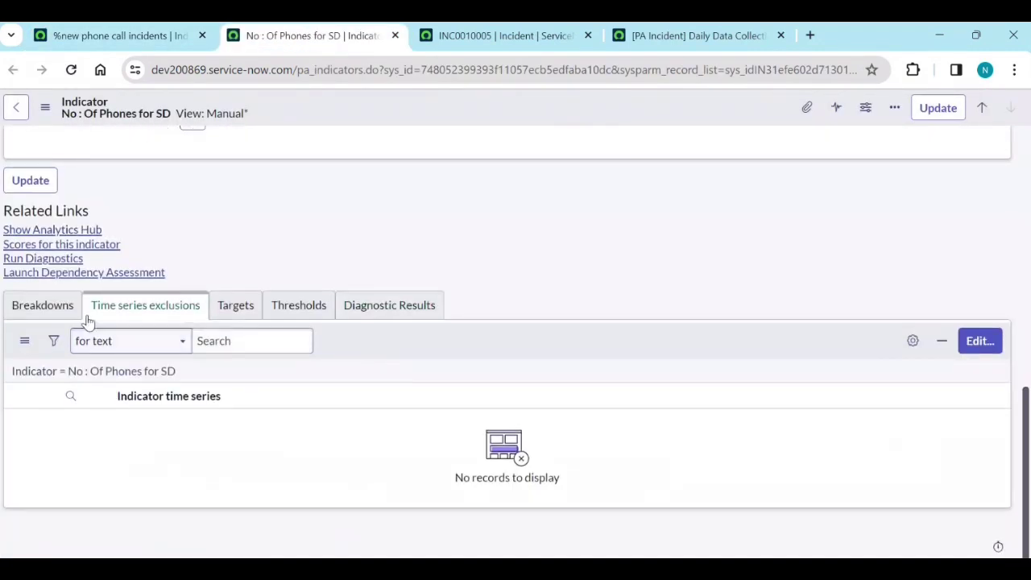
{"action": "left_click", "coordinate": [71, 310]}
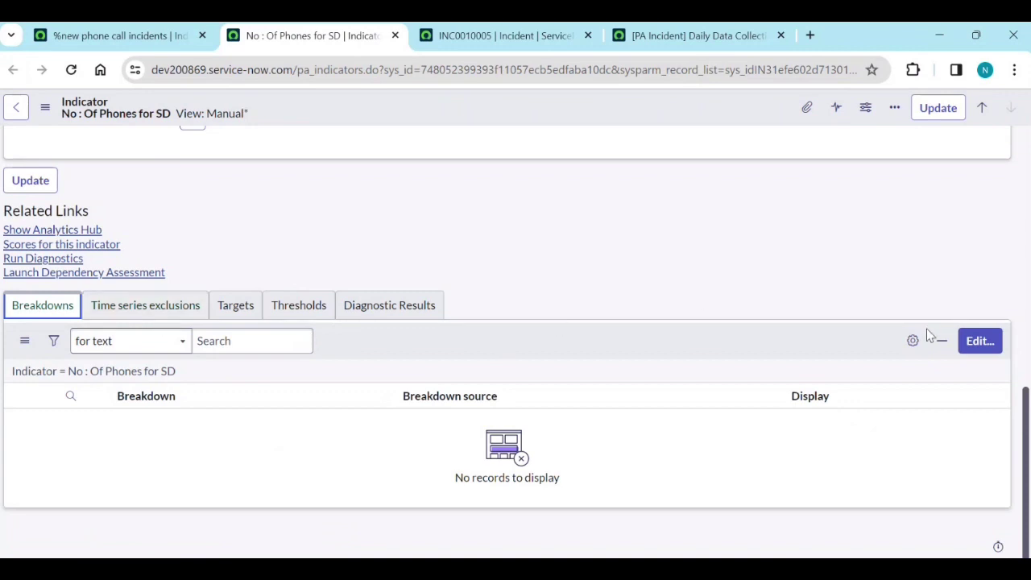
{"action": "scroll", "coordinate": [311, 276], "scroll_direction": "up", "scroll_amount": 5}
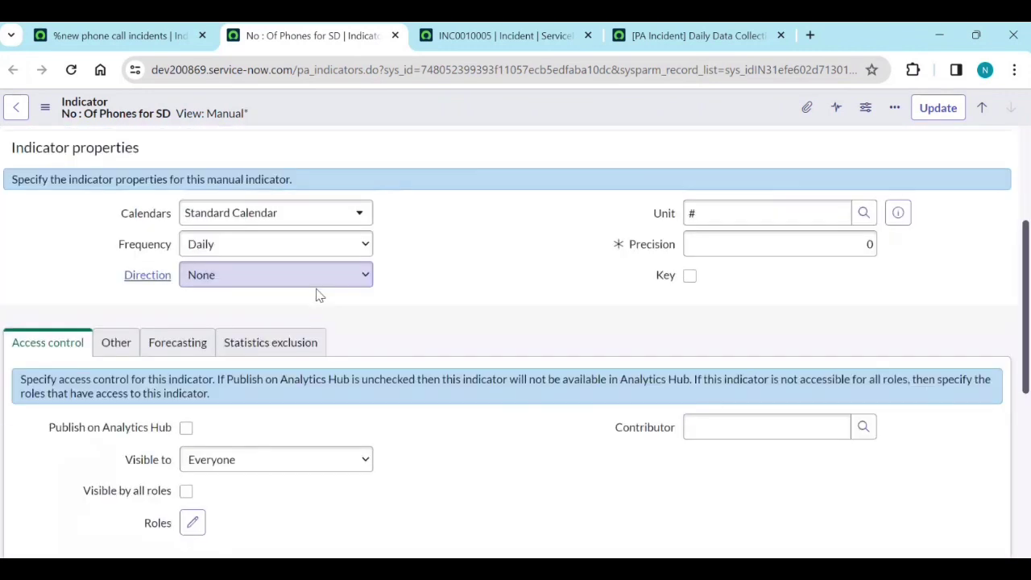
{"action": "scroll", "coordinate": [329, 298], "scroll_direction": "up", "scroll_amount": 3}
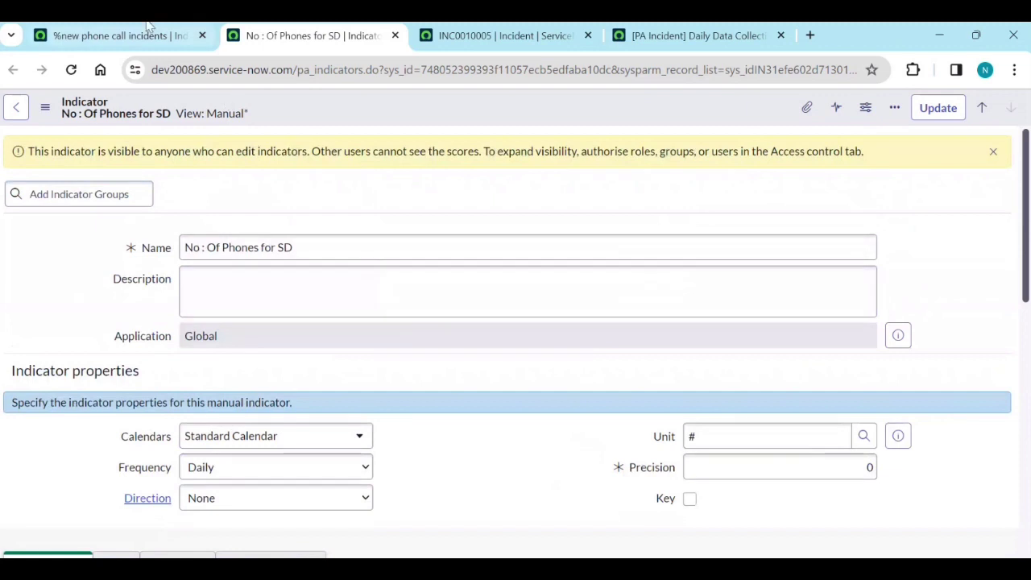
Return to the "%new phone call incidents" browser tab, go to the Manual Breakdowns list and start a new breakdown record.
{"action": "left_click", "coordinate": [148, 28]}
{"action": "left_click", "coordinate": [169, 111]}
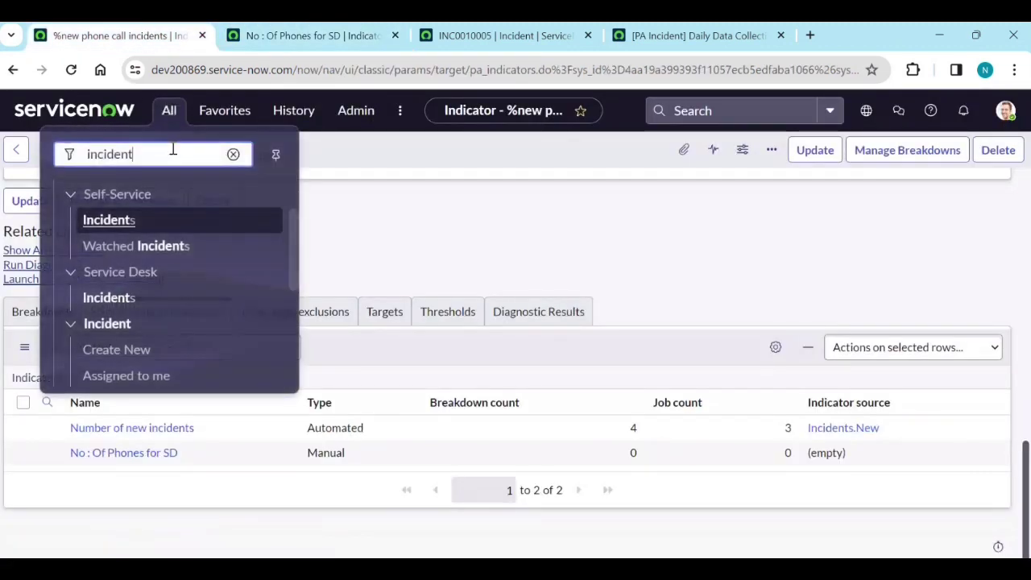
{"action": "left_click", "coordinate": [214, 113]}
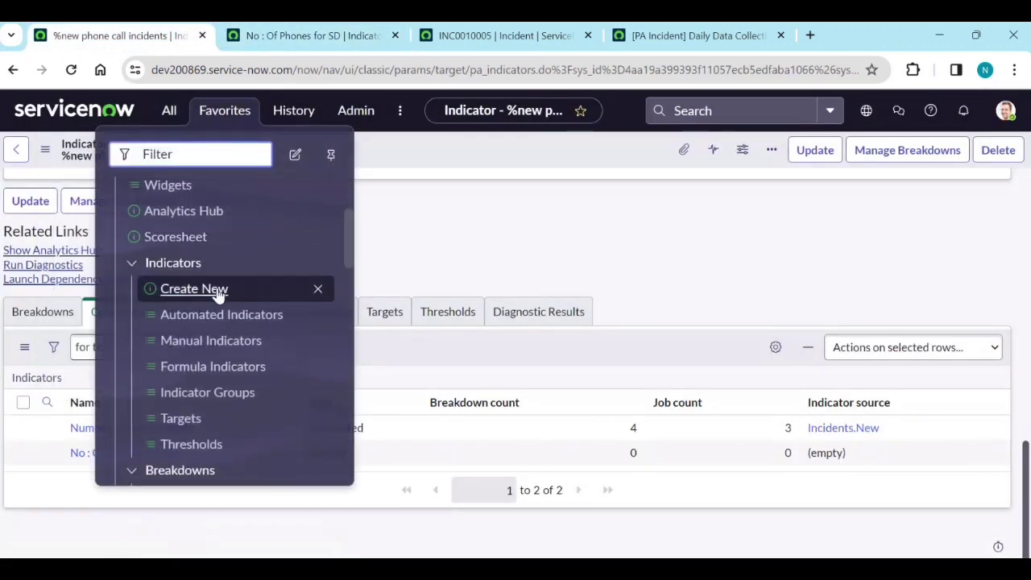
{"action": "scroll", "coordinate": [222, 347], "scroll_direction": "down", "scroll_amount": 4}
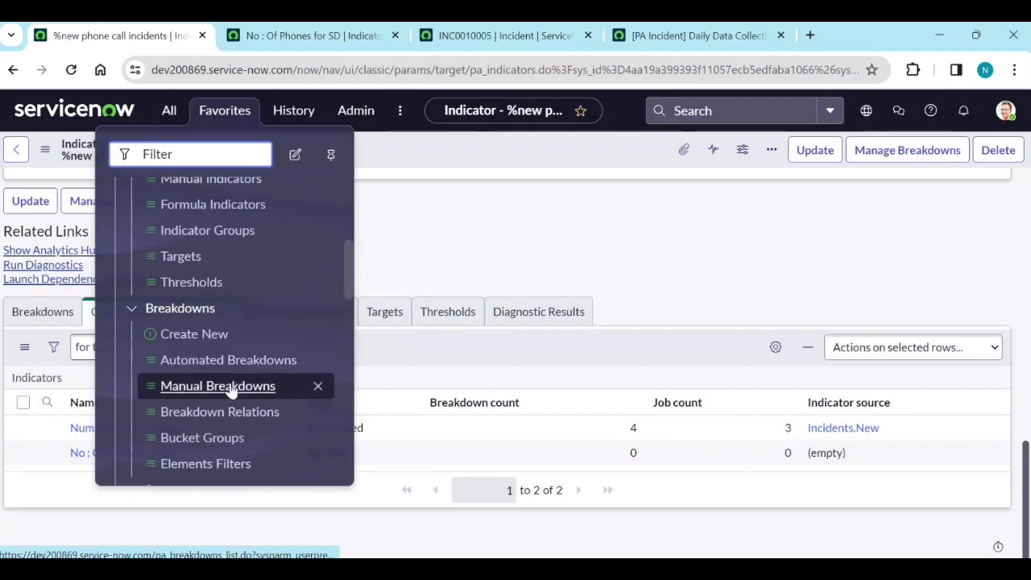
{"action": "left_click", "coordinate": [230, 385]}
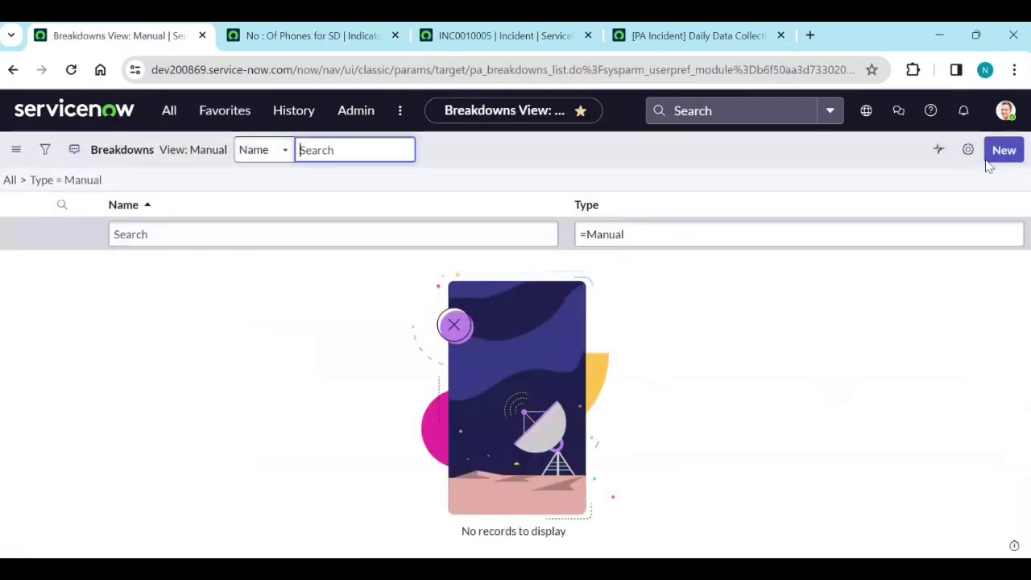
{"action": "left_click", "coordinate": [999, 152]}
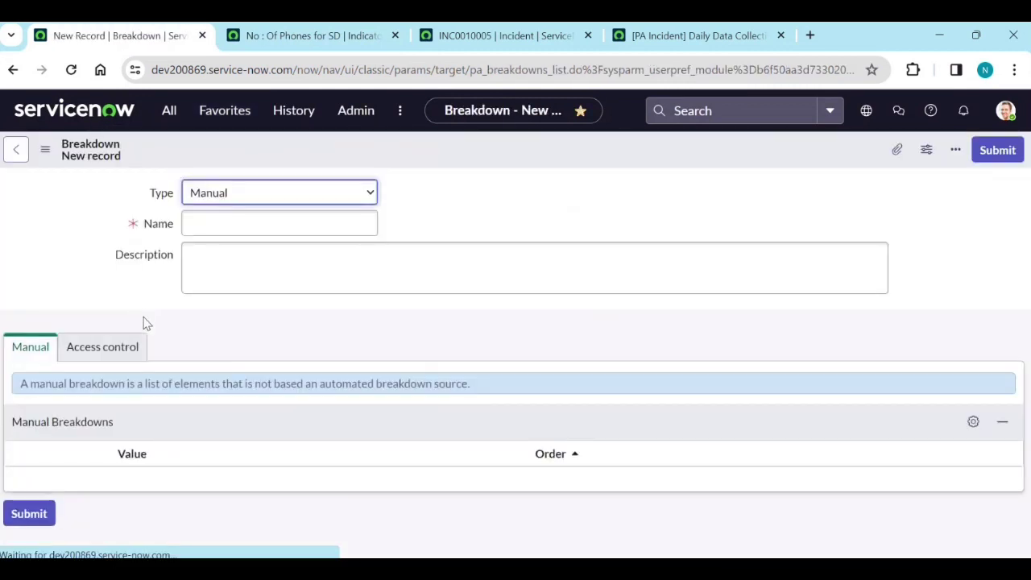
Name the new manual breakdown "Area" and save the record without leaving it.
{"action": "left_click", "coordinate": [211, 226]}
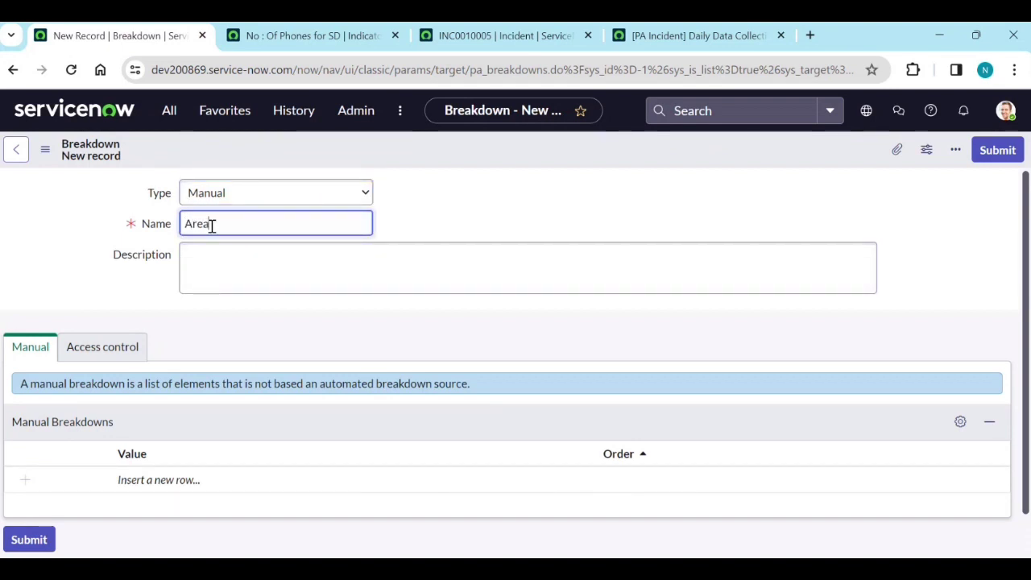
{"action": "left_click", "coordinate": [538, 195]}
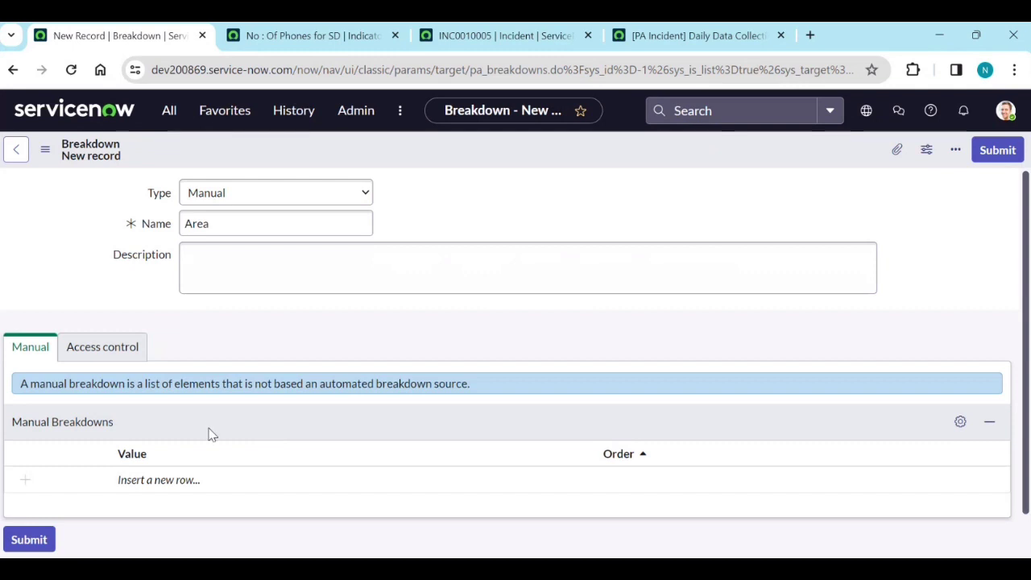
{"action": "right_click", "coordinate": [476, 147]}
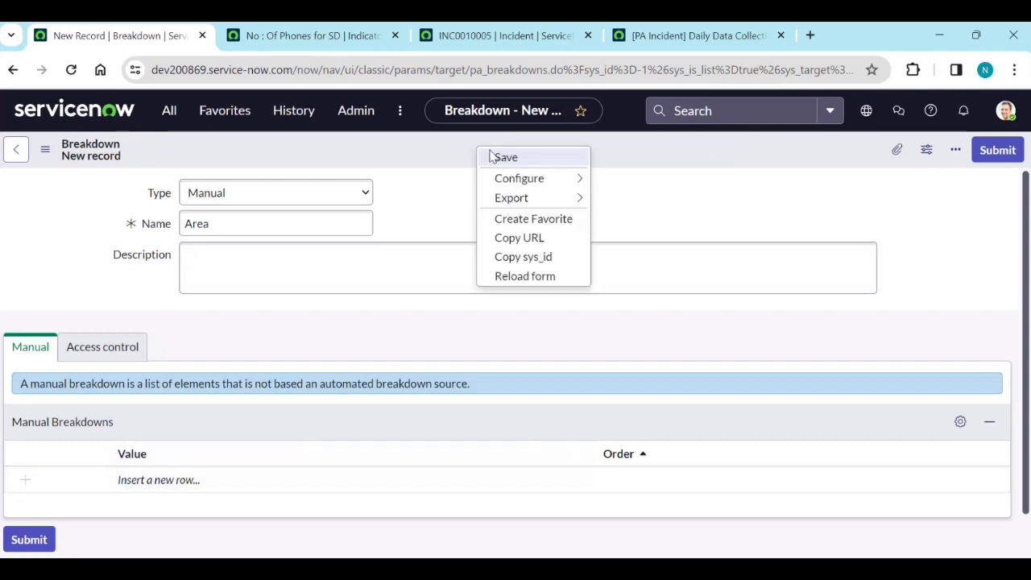
{"action": "left_click", "coordinate": [493, 157]}
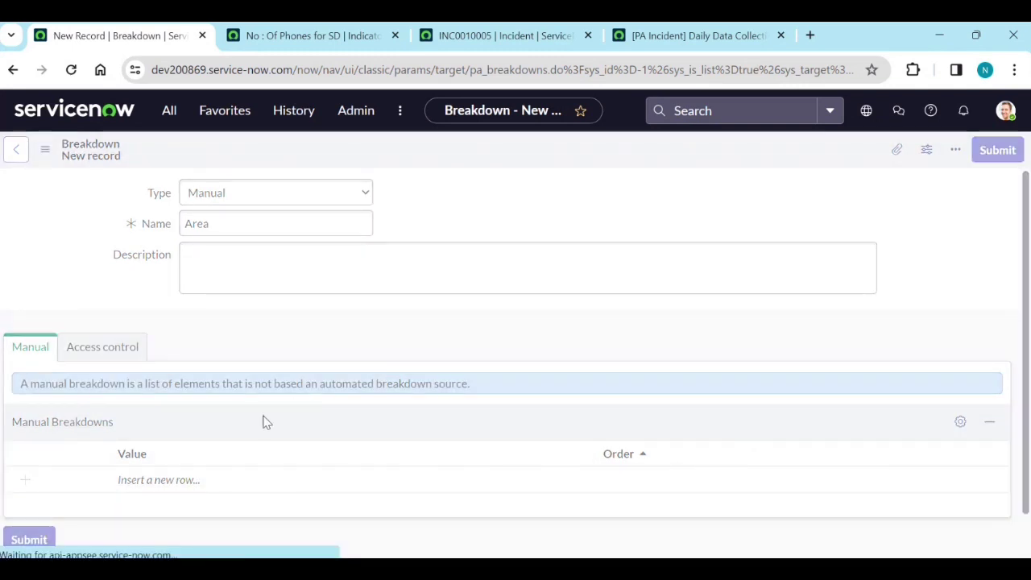
Add the elements North and East to the Area breakdown's manual breakdowns list.
{"action": "left_click", "coordinate": [147, 479]}
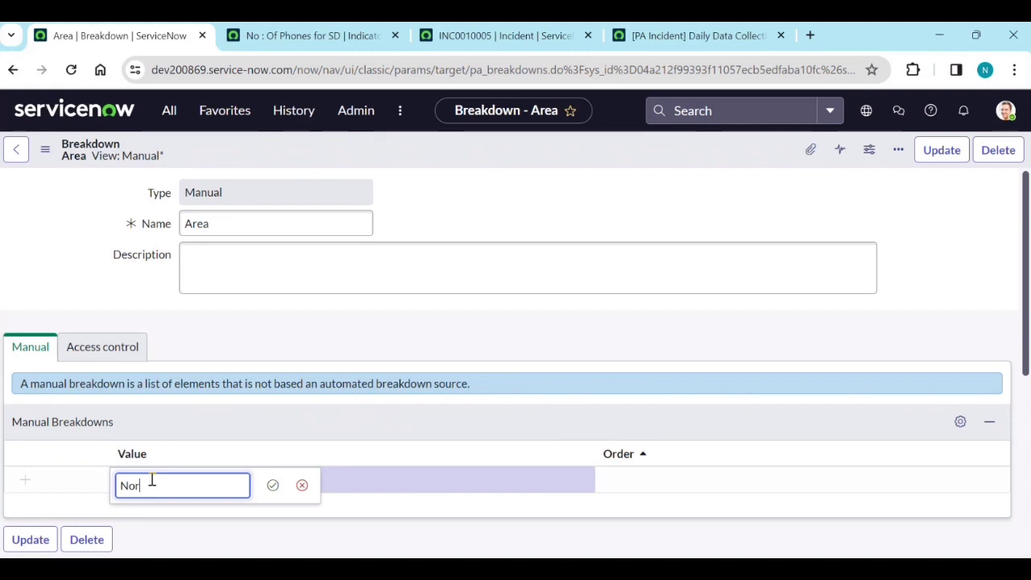
{"action": "key", "text": "Return"}
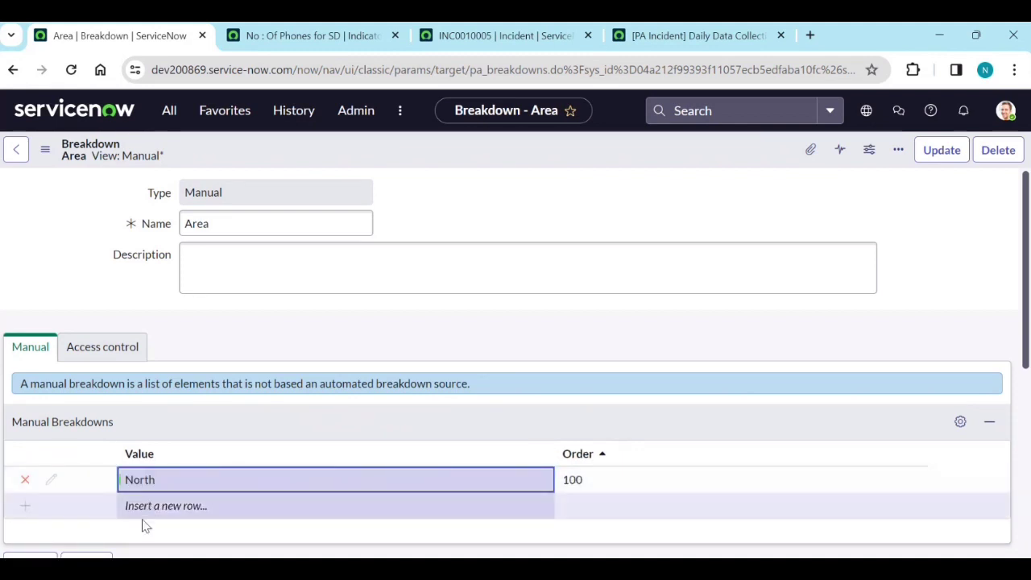
{"action": "left_click", "coordinate": [147, 505]}
{"action": "type", "text": "East"}
{"action": "key", "text": "Return"}
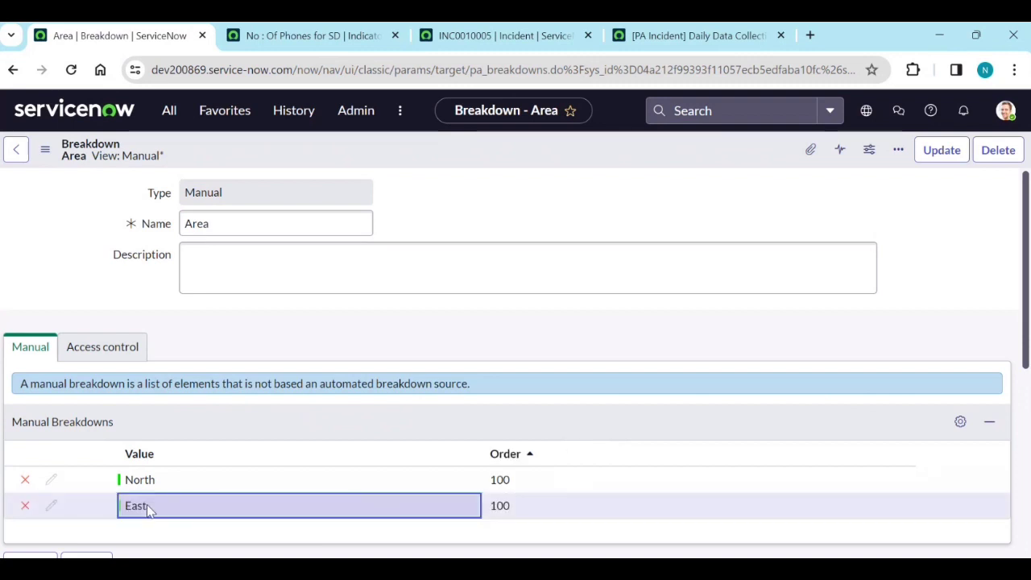
Add the elements West and South to the Area breakdown's manual breakdowns list.
{"action": "left_click", "coordinate": [149, 529]}
{"action": "left_click", "coordinate": [149, 529]}
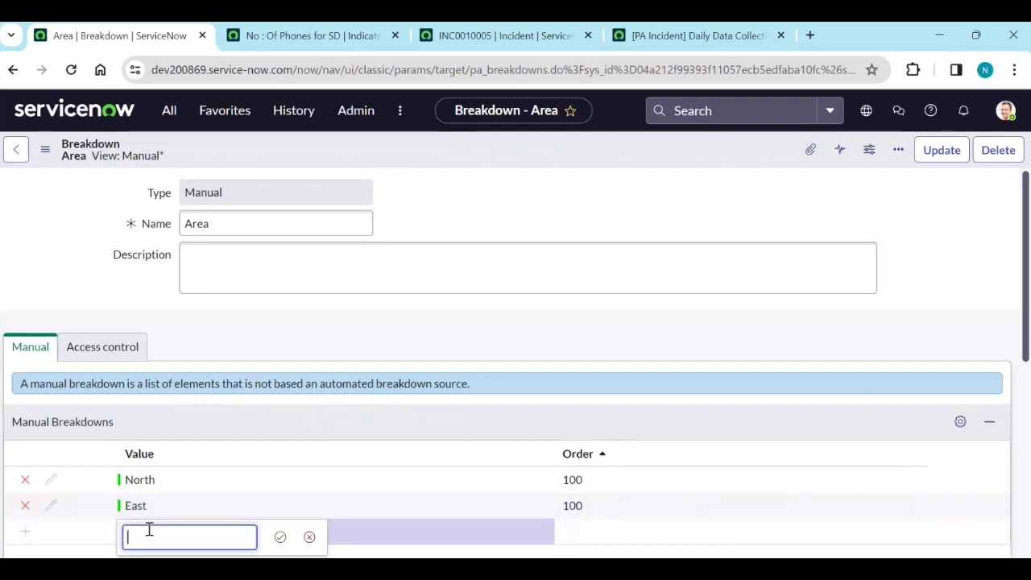
{"action": "type", "text": "West"}
{"action": "key", "text": "Return"}
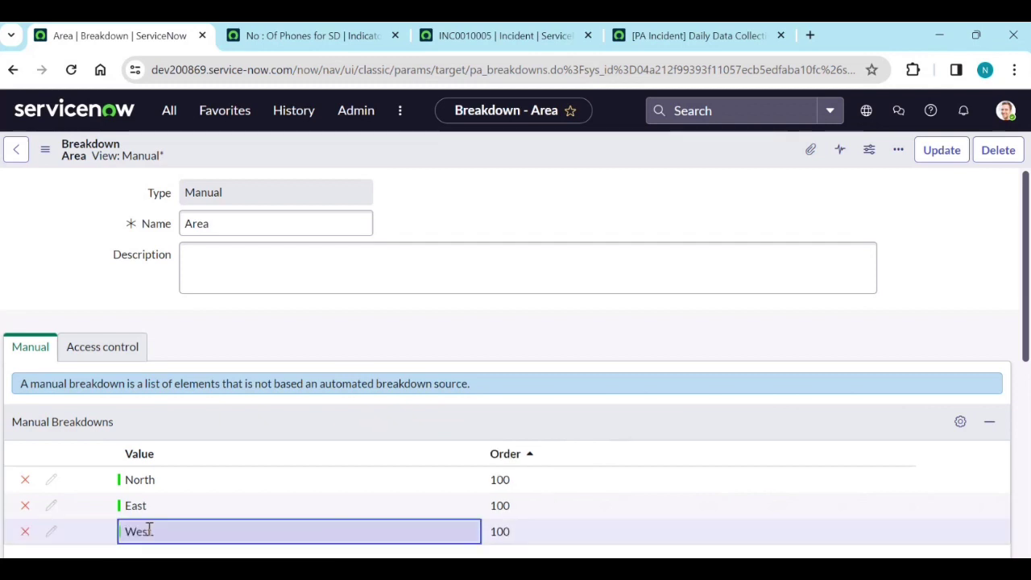
{"action": "scroll", "coordinate": [150, 530], "scroll_direction": "down", "scroll_amount": 1}
{"action": "left_click", "coordinate": [147, 476]}
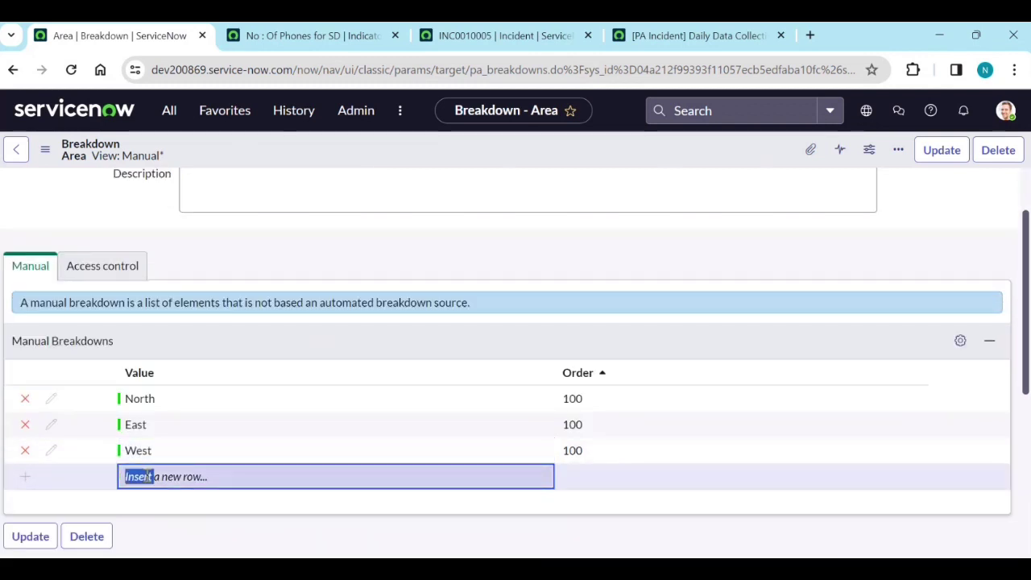
{"action": "left_click", "coordinate": [147, 476]}
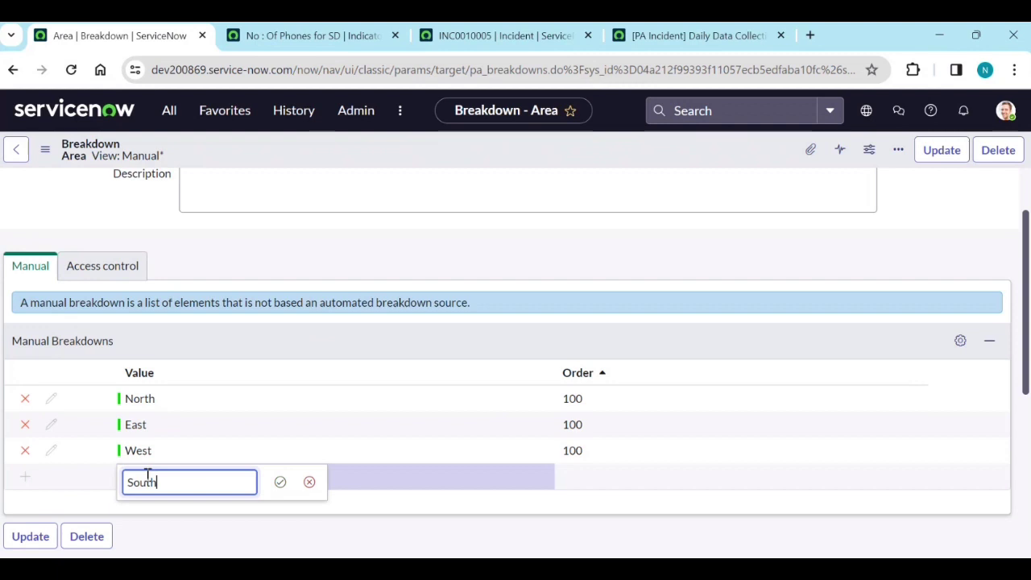
{"action": "left_click", "coordinate": [280, 481]}
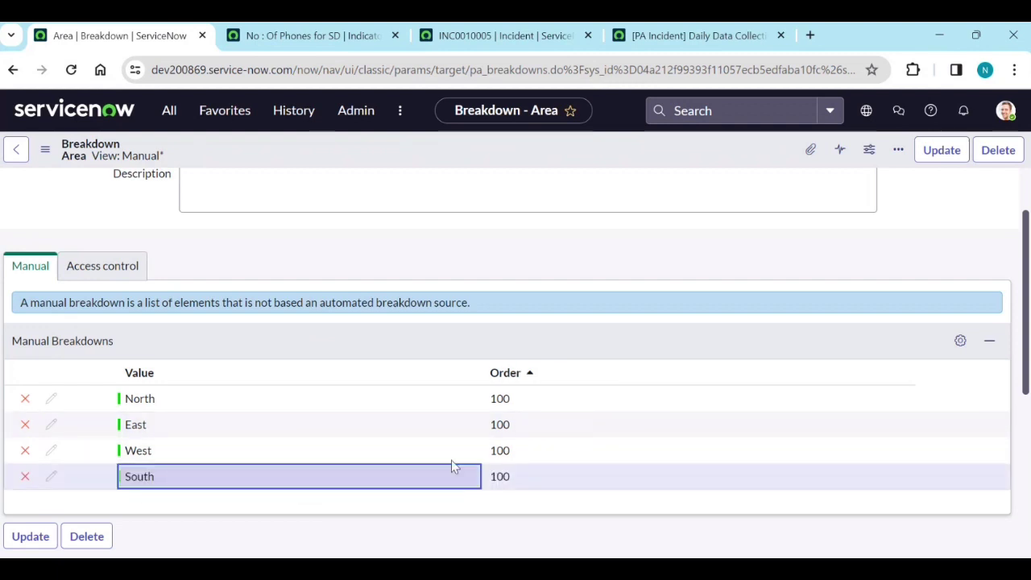
Set the order of the Area elements to 200 for East, 300 for West and 400 for South.
{"action": "left_click", "coordinate": [589, 430]}
{"action": "left_click", "coordinate": [590, 428]}
{"action": "type", "text": "200"}
{"action": "left_click", "coordinate": [716, 430]}
{"action": "left_click", "coordinate": [645, 457]}
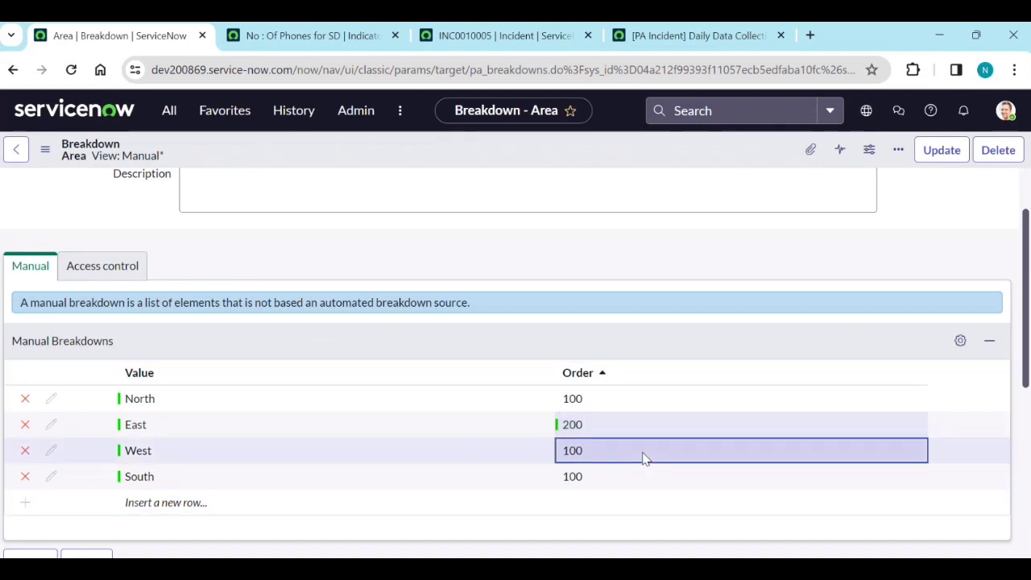
{"action": "left_click", "coordinate": [643, 454]}
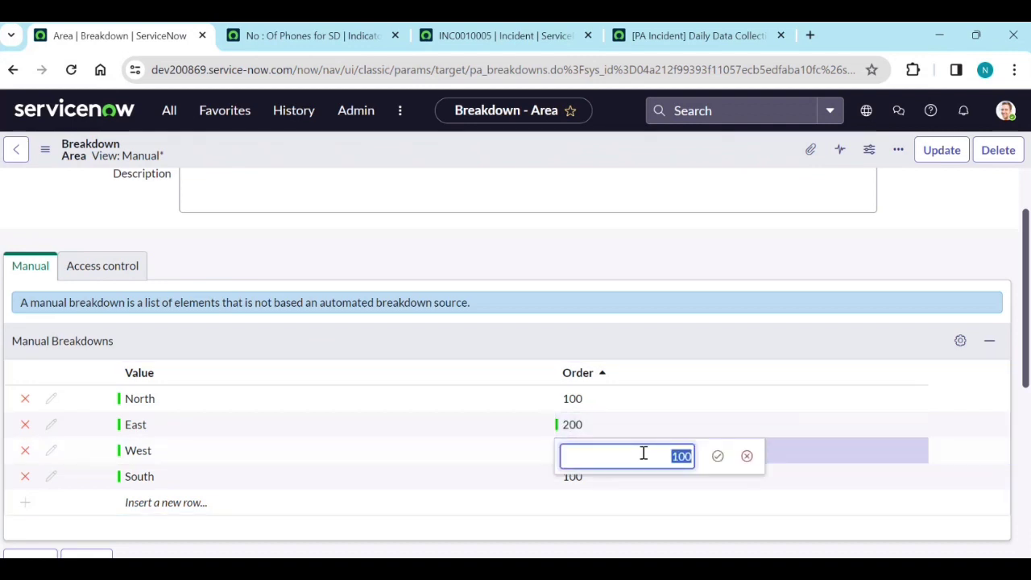
{"action": "left_click", "coordinate": [716, 456]}
{"action": "left_click", "coordinate": [635, 478]}
{"action": "left_click", "coordinate": [635, 475]}
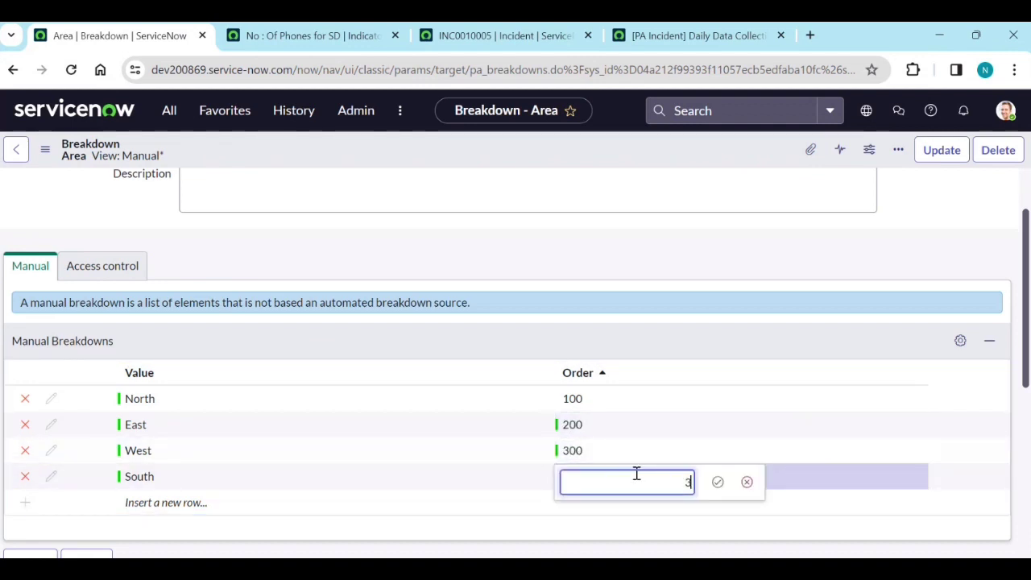
{"action": "type", "text": "400"}
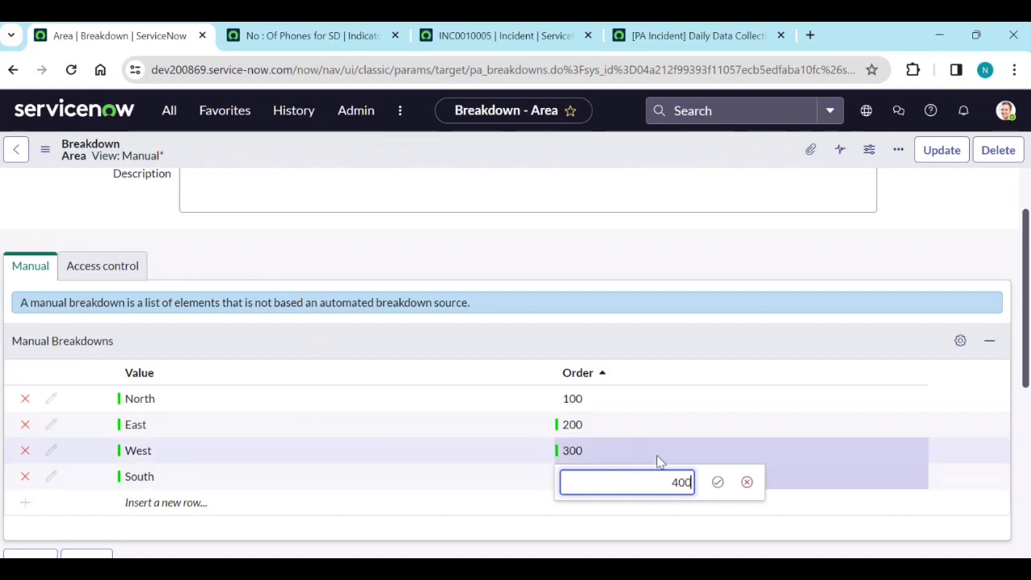
{"action": "left_click", "coordinate": [717, 483]}
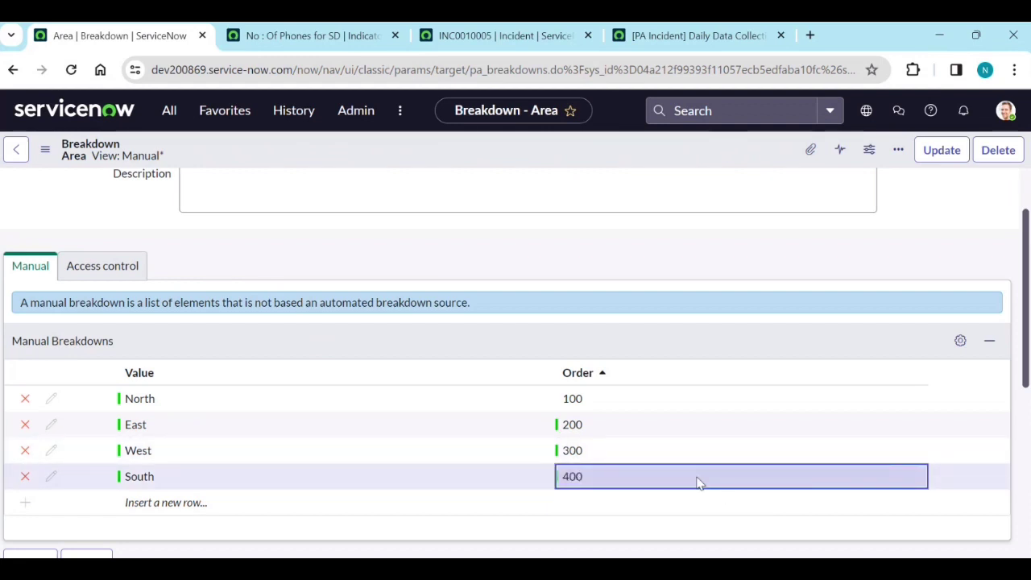
Show the Area breakdown's related indicators and save the record's pending element changes without leaving the page.
{"action": "scroll", "coordinate": [470, 414], "scroll_direction": "down", "scroll_amount": 3}
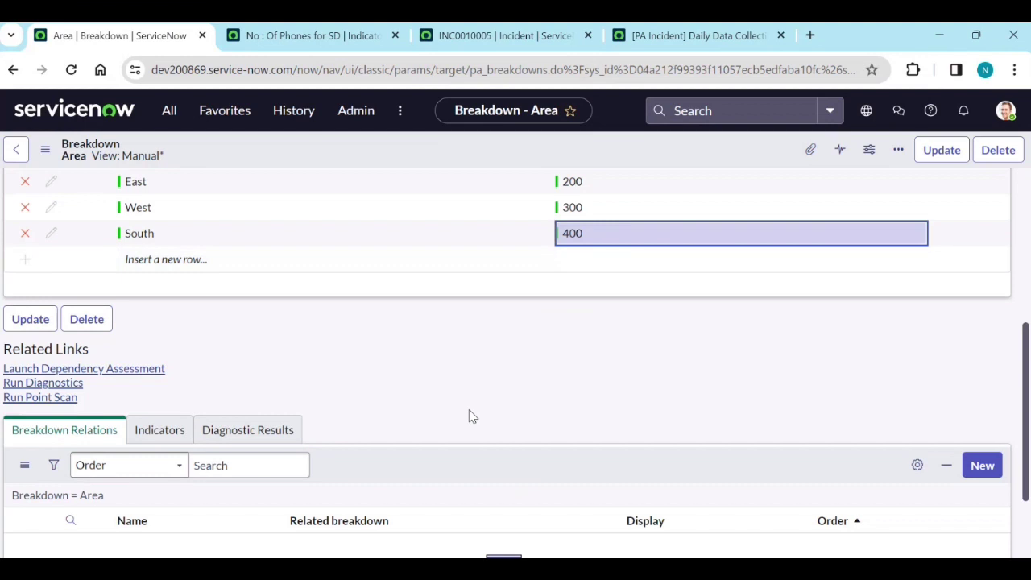
{"action": "scroll", "coordinate": [279, 452], "scroll_direction": "down", "scroll_amount": 1}
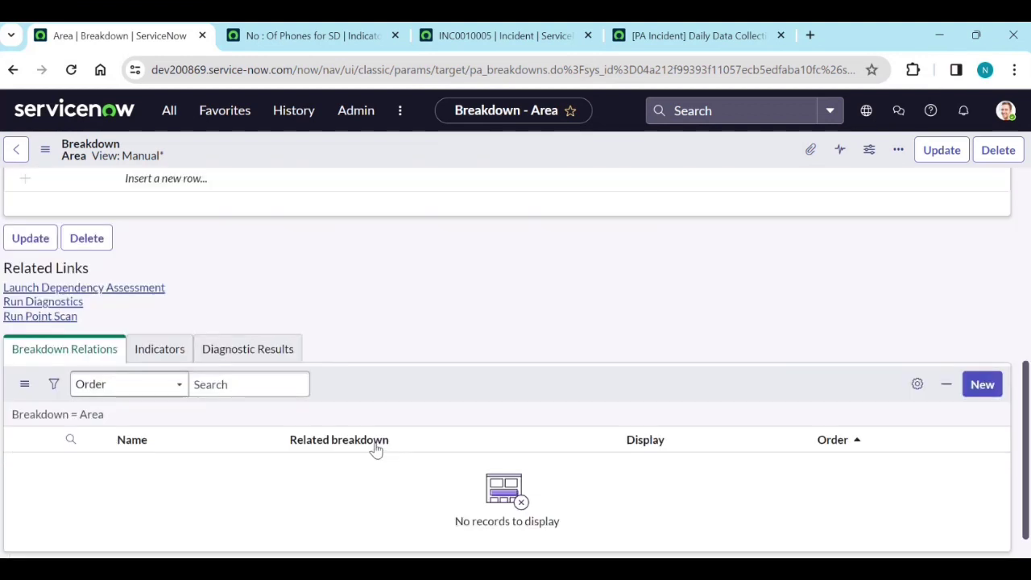
{"action": "left_click", "coordinate": [159, 348]}
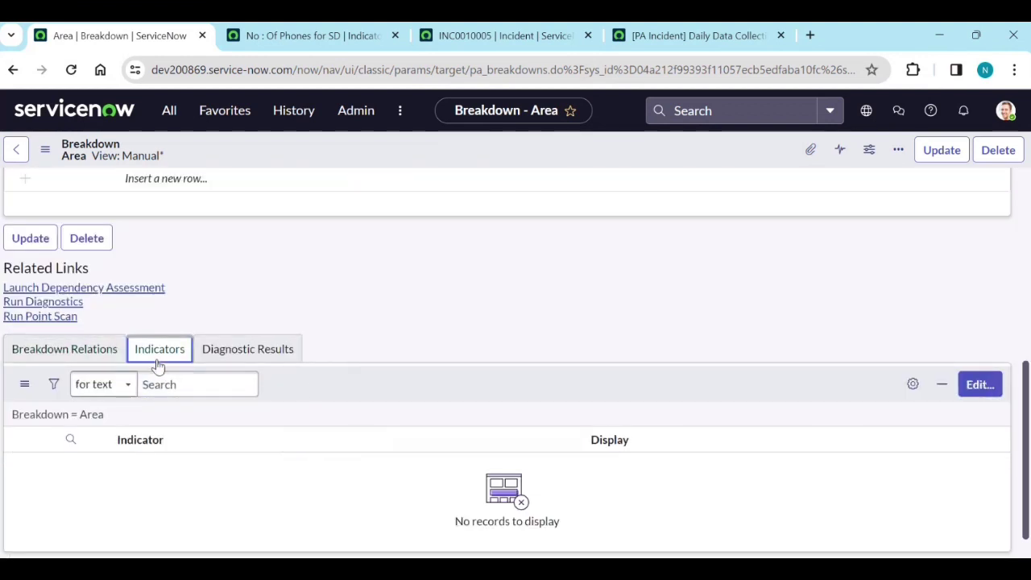
{"action": "left_click", "coordinate": [966, 392]}
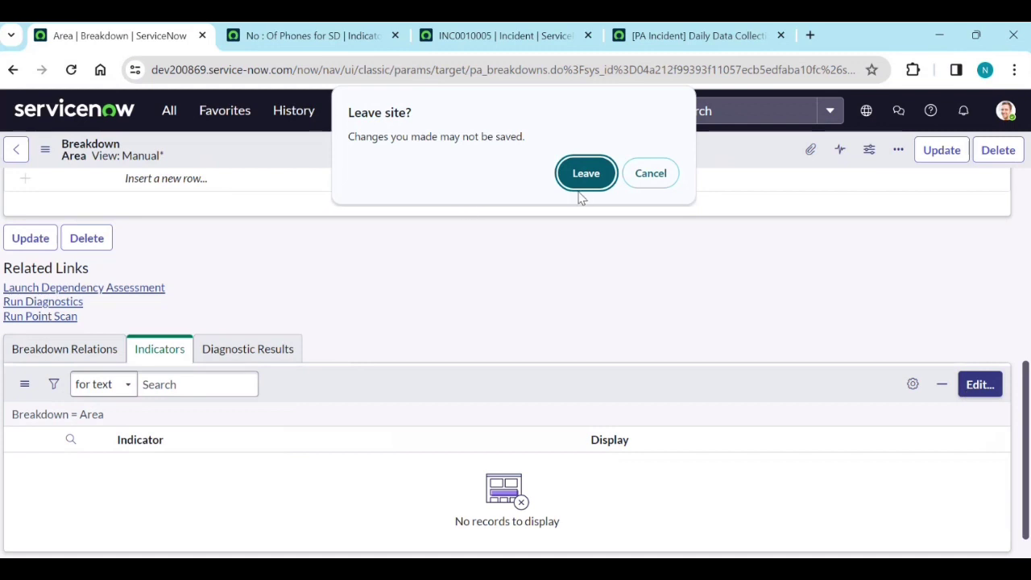
{"action": "left_click", "coordinate": [654, 177]}
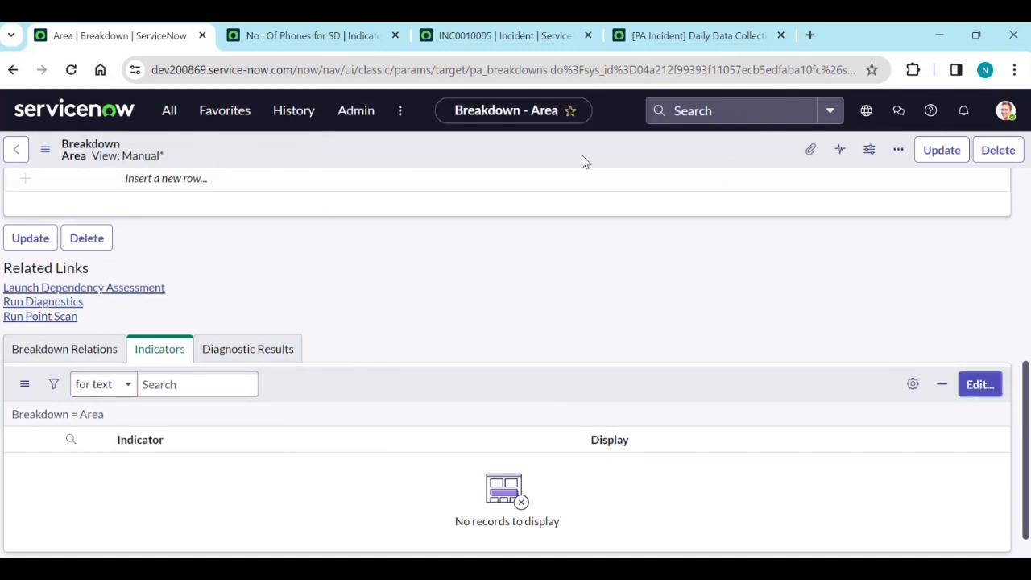
{"action": "right_click", "coordinate": [588, 164]}
{"action": "left_click", "coordinate": [595, 170]}
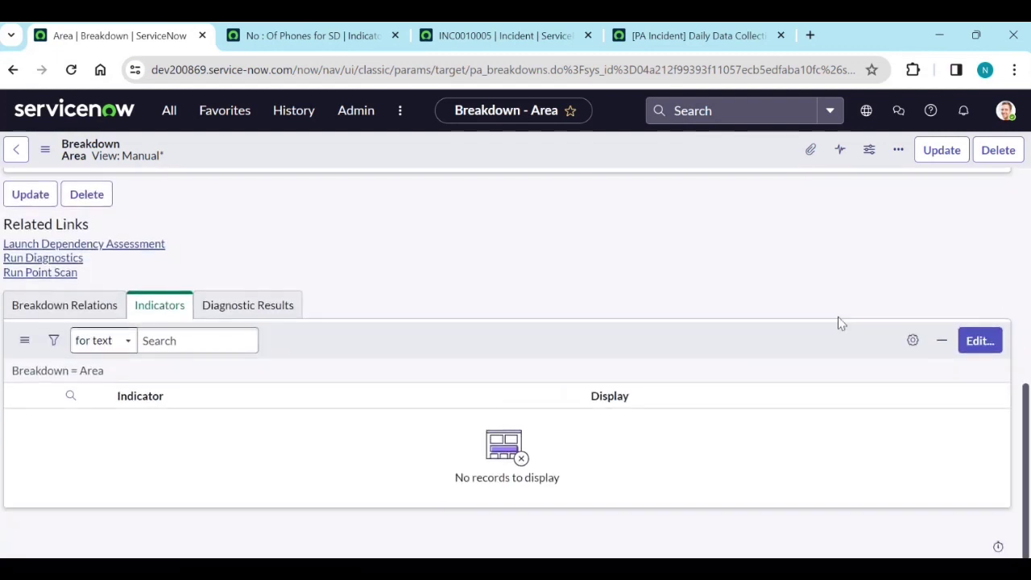
Add the indicator "No : Of Phones for SD" to the Area breakdown's indicators list and save the membership.
{"action": "left_click", "coordinate": [987, 344]}
{"action": "left_click", "coordinate": [236, 339]}
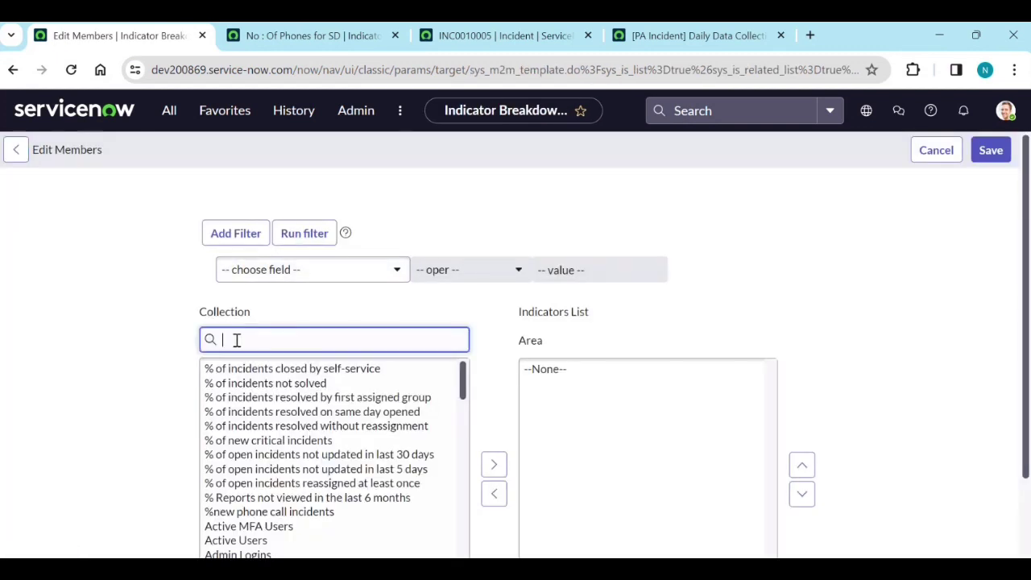
{"action": "type", "text": "no"}
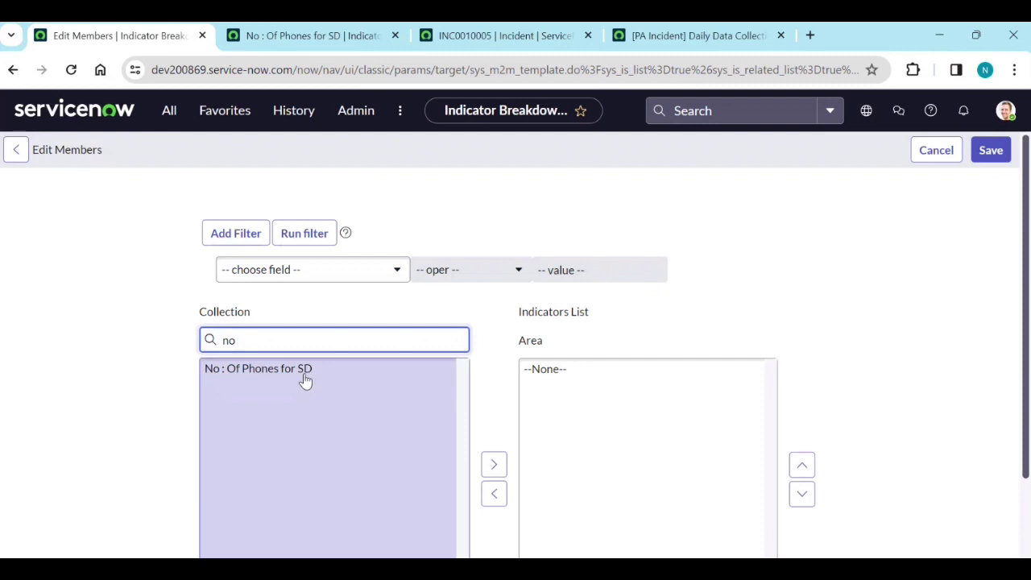
{"action": "left_click", "coordinate": [299, 375]}
{"action": "left_click", "coordinate": [488, 429]}
{"action": "scroll", "coordinate": [612, 470], "scroll_direction": "down", "scroll_amount": 1}
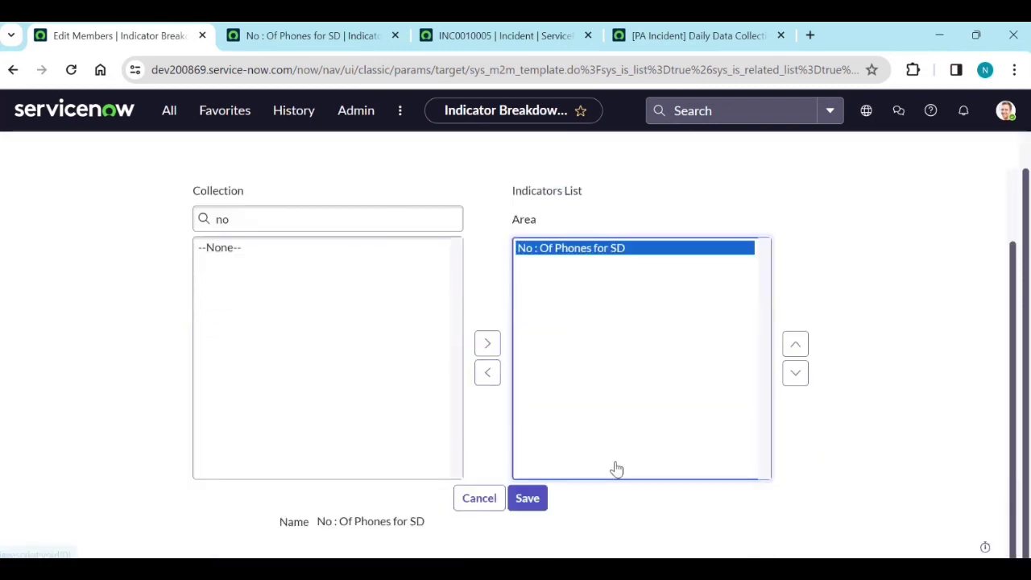
{"action": "left_click", "coordinate": [528, 499]}
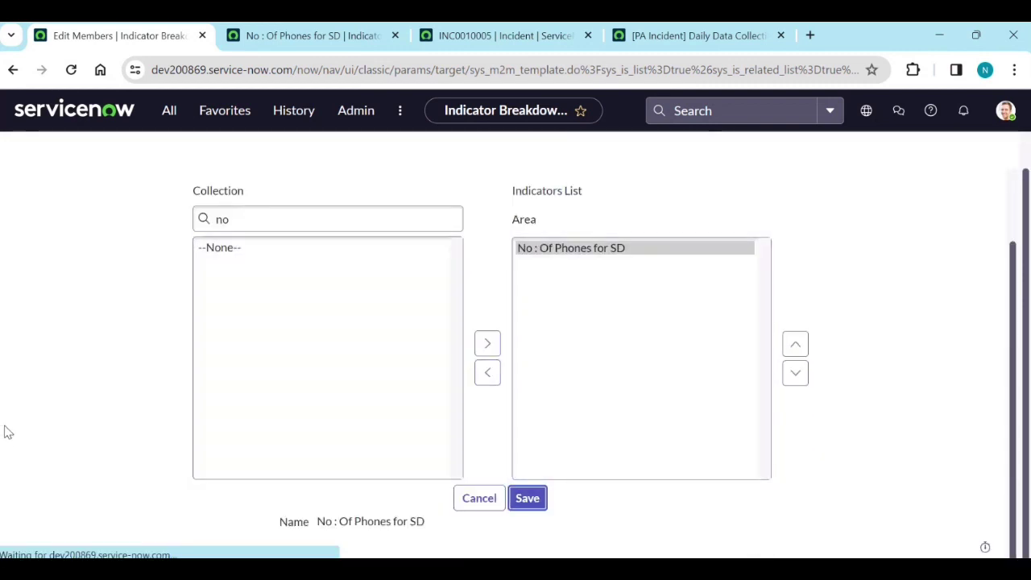
Check the Area breakdown's related indicators and relations, and open a blank breakdown relation form for it.
{"action": "scroll", "coordinate": [23, 437], "scroll_direction": "down", "scroll_amount": 5}
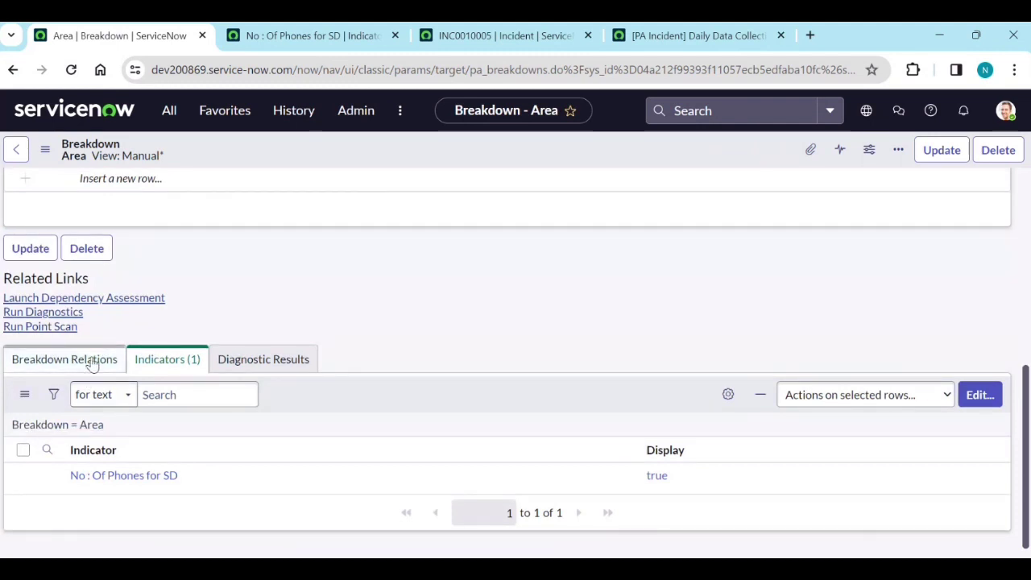
{"action": "left_click", "coordinate": [92, 363]}
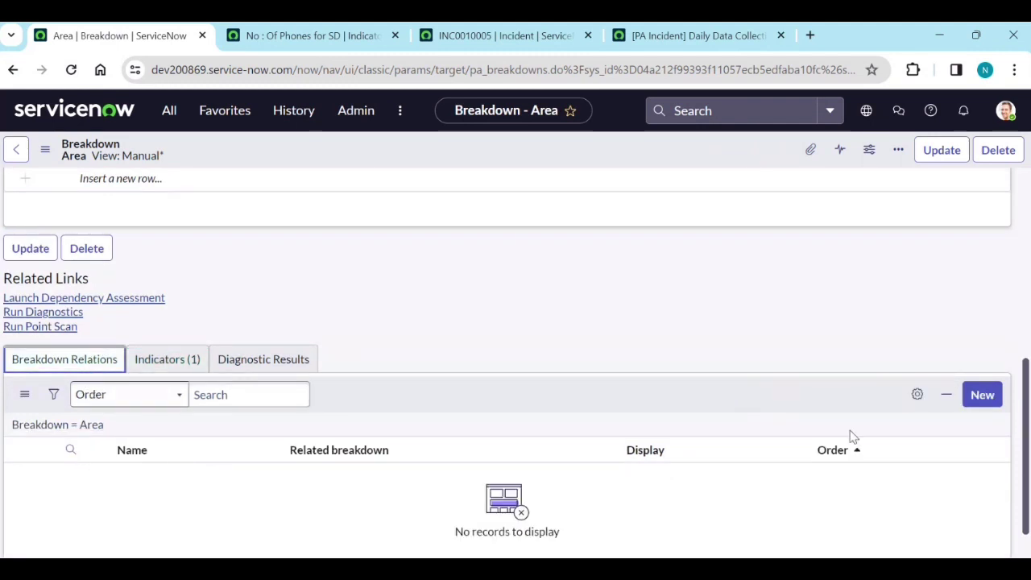
{"action": "left_click", "coordinate": [982, 393]}
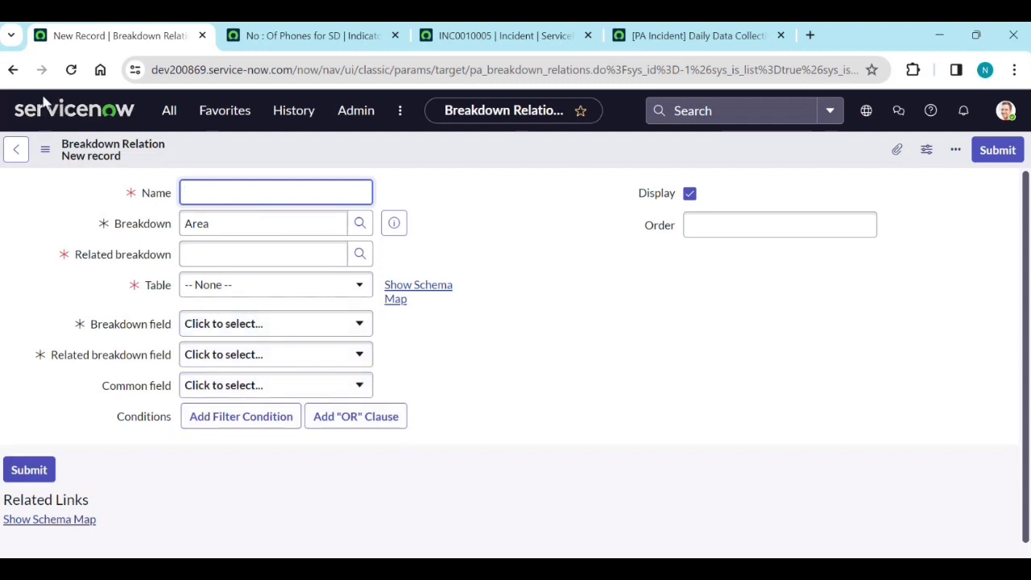
Leave the blank relation form, open the Area breakdown's indicator "No : Of Phones for SD" in a separate tab and show its scoresheet.
{"action": "left_click", "coordinate": [13, 71]}
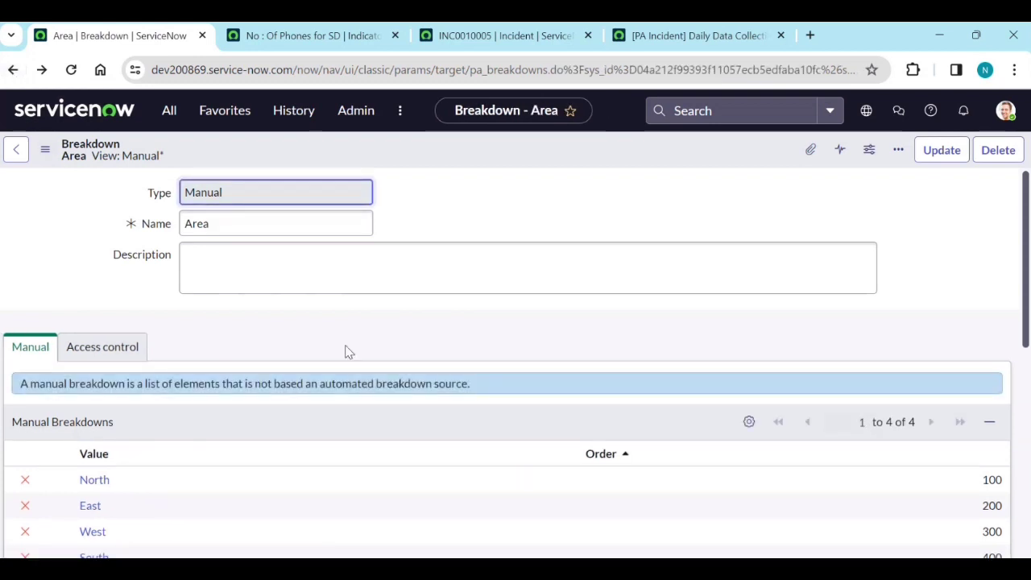
{"action": "scroll", "coordinate": [417, 346], "scroll_direction": "down", "scroll_amount": 10}
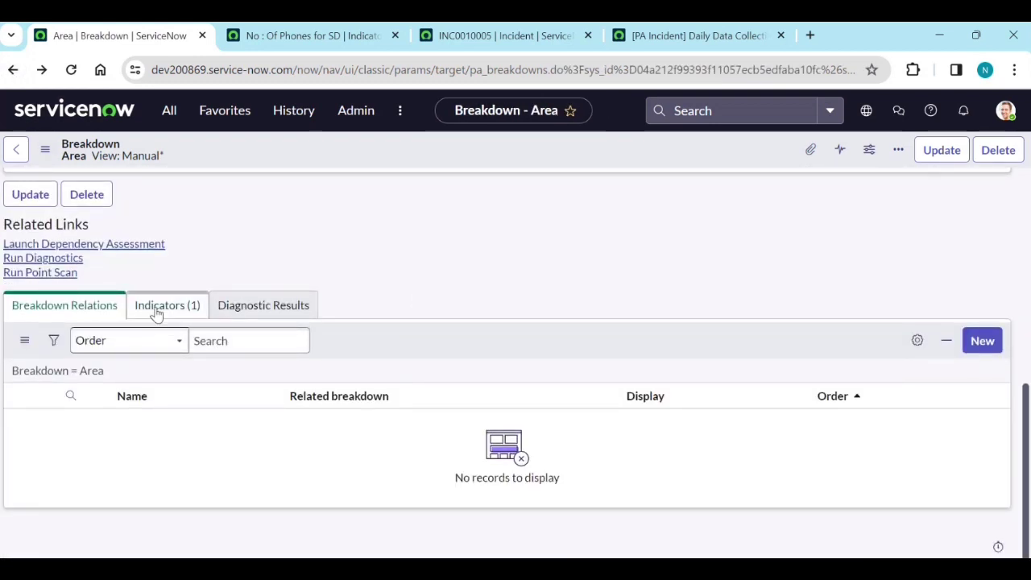
{"action": "left_click", "coordinate": [157, 307]}
{"action": "left_click", "coordinate": [166, 453], "text": "ctrl"}
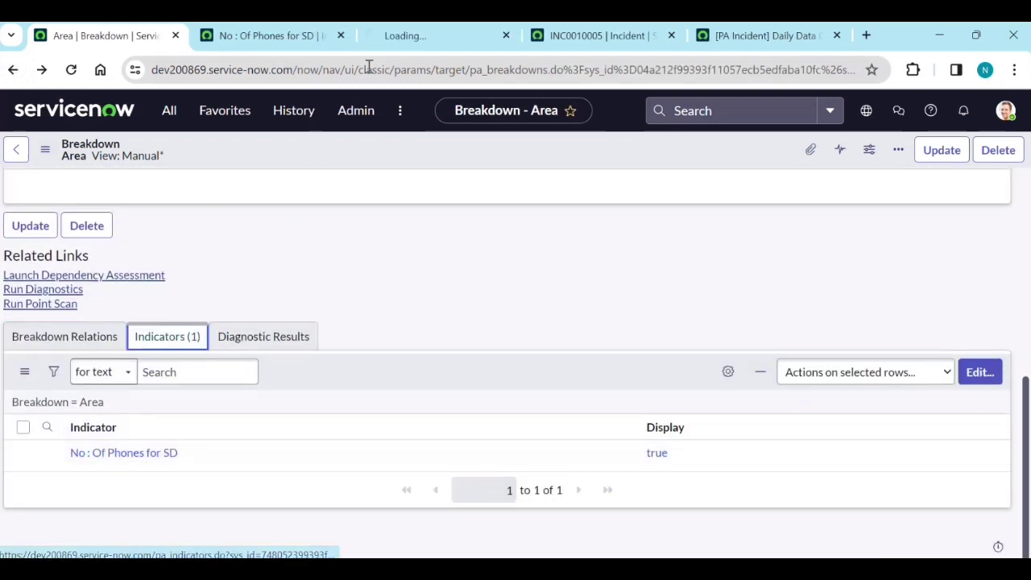
{"action": "left_click", "coordinate": [429, 37]}
{"action": "scroll", "coordinate": [396, 389], "scroll_direction": "down", "scroll_amount": 5}
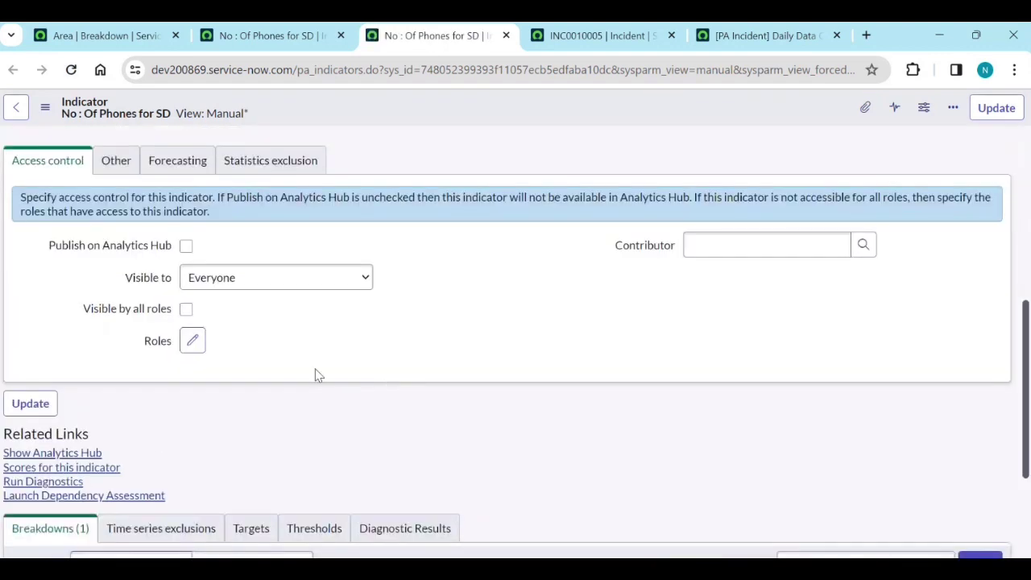
{"action": "left_click", "coordinate": [74, 469]}
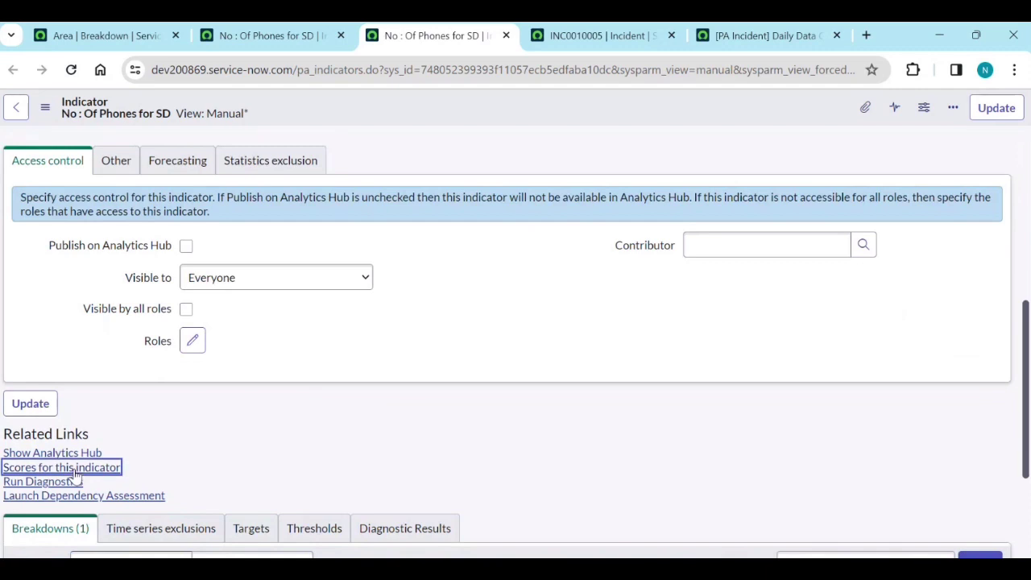
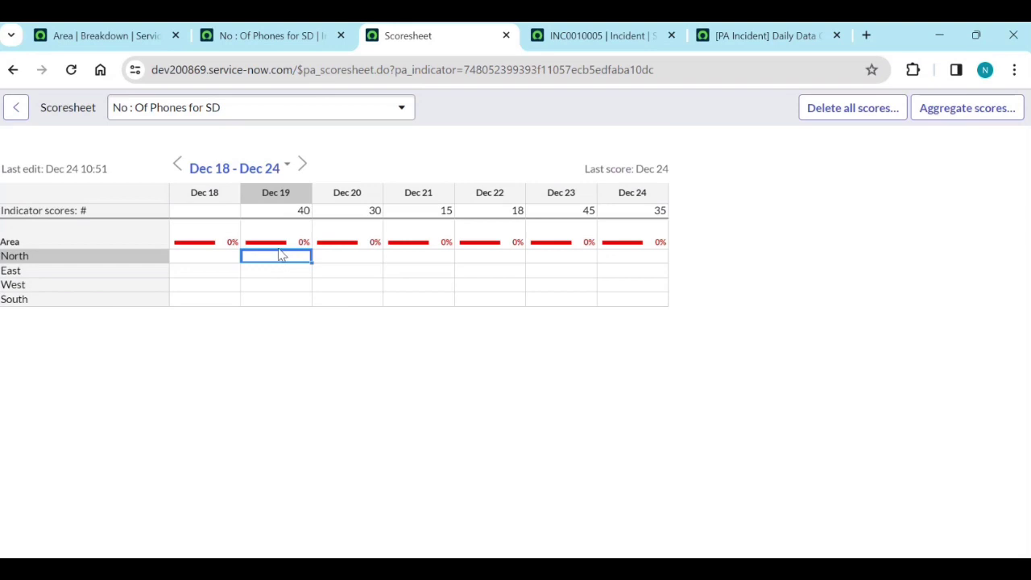
Enter the Dec 19 Area scores as 10 each for North, East, West and South.
{"action": "type", "text": "0"}
{"action": "left_click", "coordinate": [294, 276]}
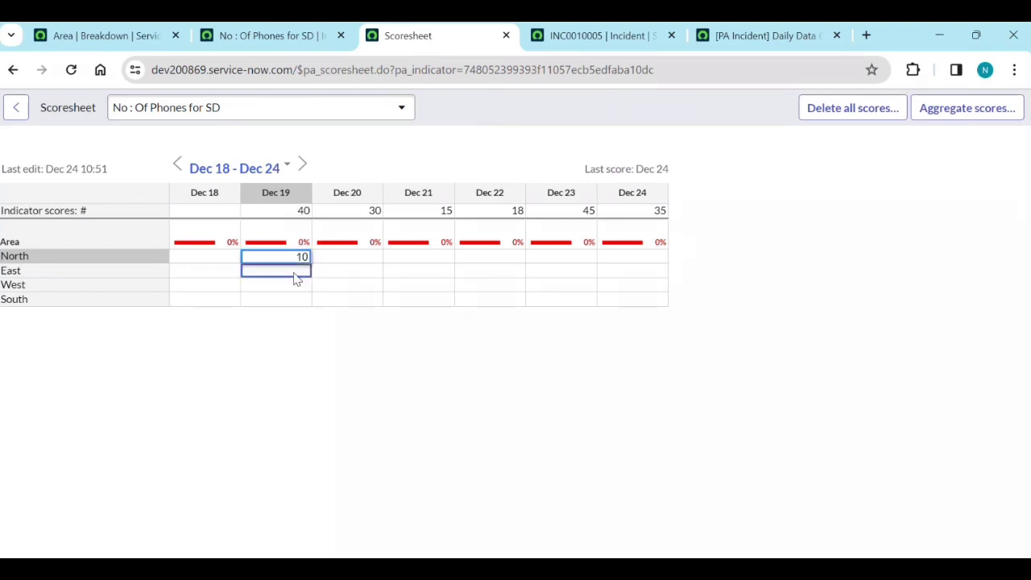
{"action": "type", "text": "10"}
{"action": "left_click", "coordinate": [296, 284]}
{"action": "type", "text": "1"}
{"action": "left_click", "coordinate": [295, 301]}
{"action": "type", "text": "1"}
Enter the Dec 20 Area scores: 5 for North, 5 for East, 10 for West and 10 for South.
{"action": "left_click", "coordinate": [349, 258]}
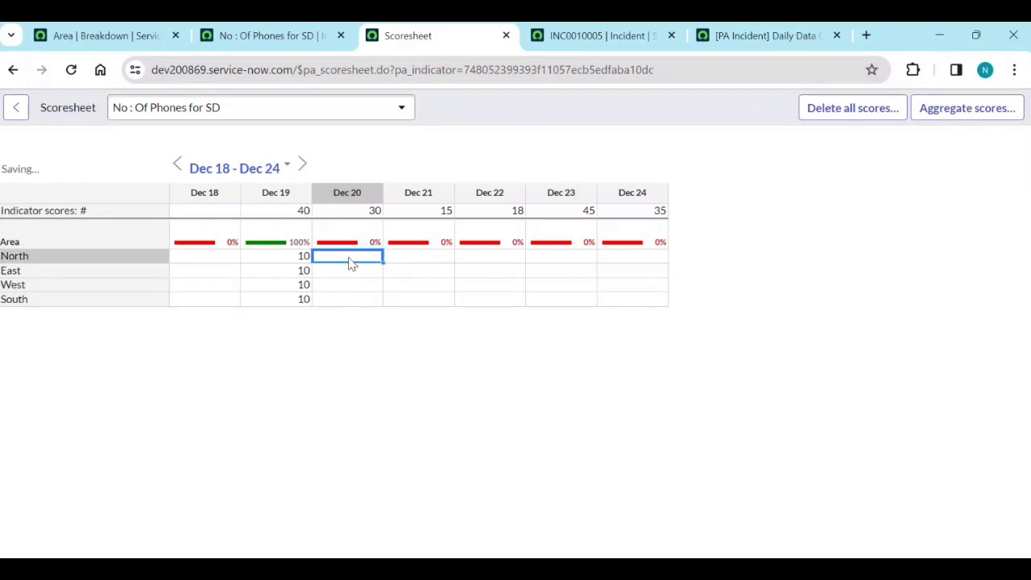
{"action": "type", "text": "5"}
{"action": "left_click", "coordinate": [359, 274]}
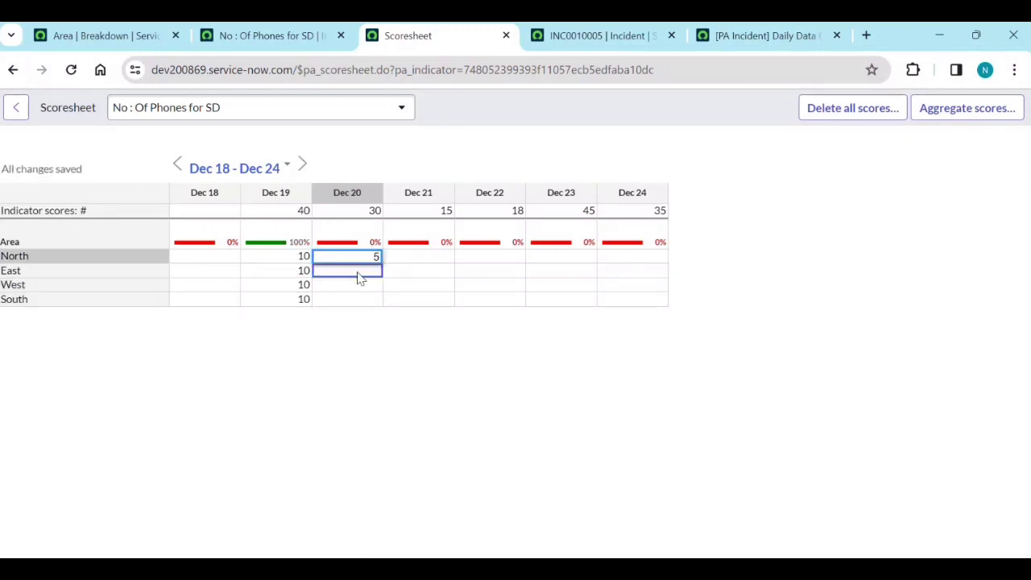
{"action": "type", "text": "5"}
{"action": "left_click", "coordinate": [358, 288]}
{"action": "type", "text": "10"}
{"action": "left_click", "coordinate": [358, 303]}
{"action": "type", "text": "1"}
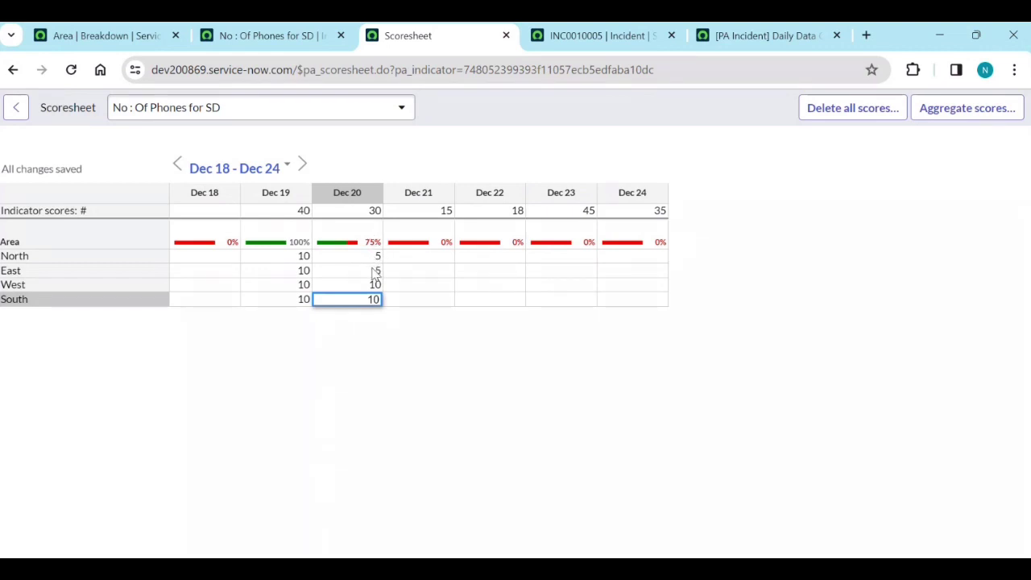
Enter the Dec 21 Area scores: 5 for North, 5 for East, 0 for West and 5 for South.
{"action": "left_click", "coordinate": [431, 272]}
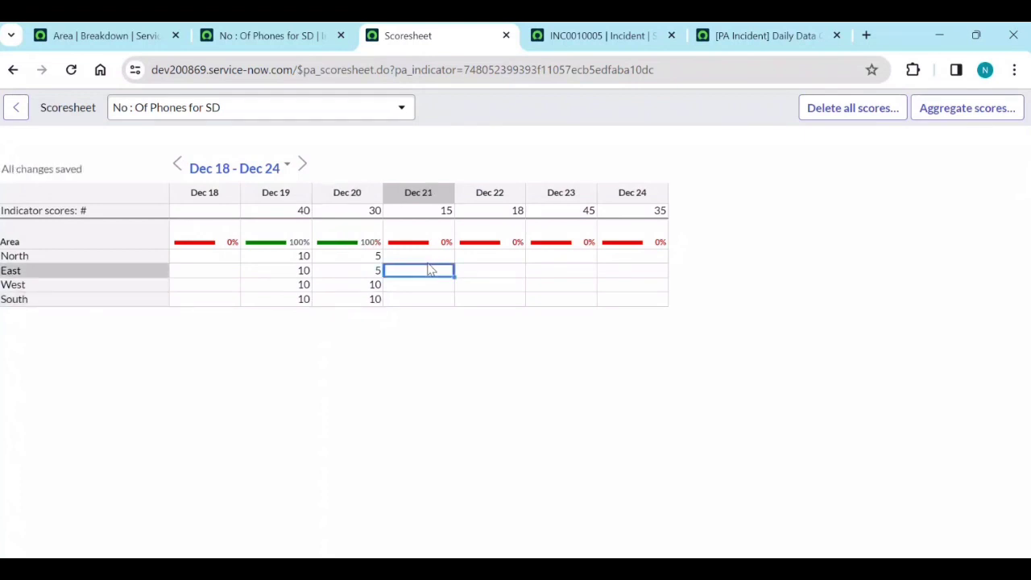
{"action": "left_click", "coordinate": [431, 258]}
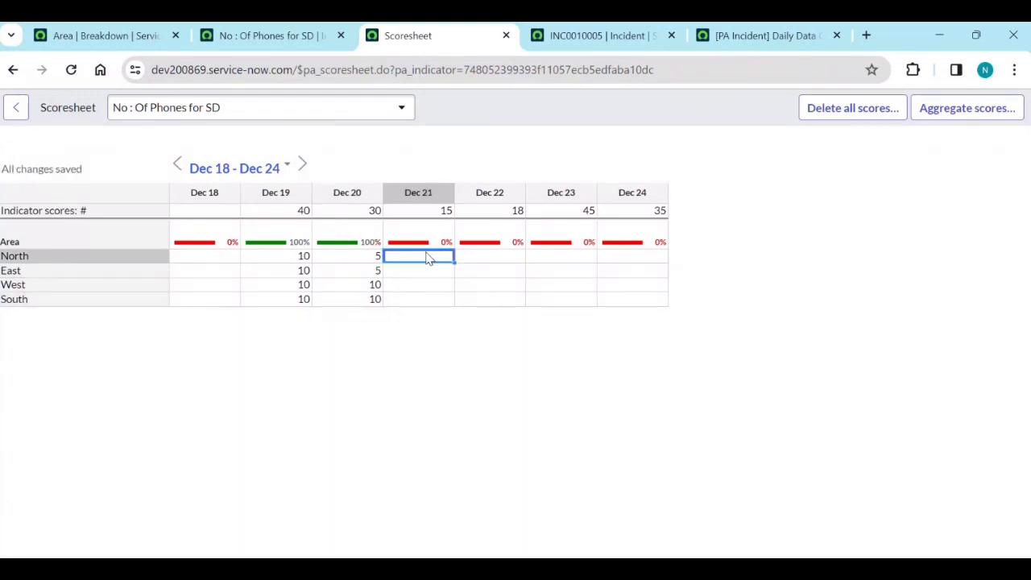
{"action": "type", "text": "5"}
{"action": "left_click", "coordinate": [434, 276]}
{"action": "type", "text": "5"}
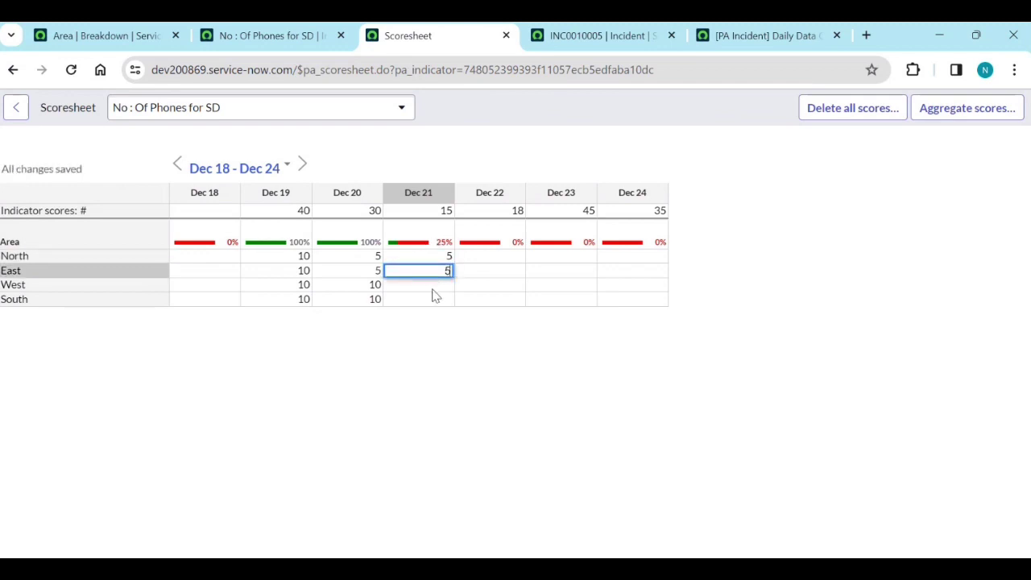
{"action": "left_click", "coordinate": [433, 288]}
{"action": "left_click", "coordinate": [432, 296]}
{"action": "type", "text": "5"}
{"action": "left_click", "coordinate": [437, 288]}
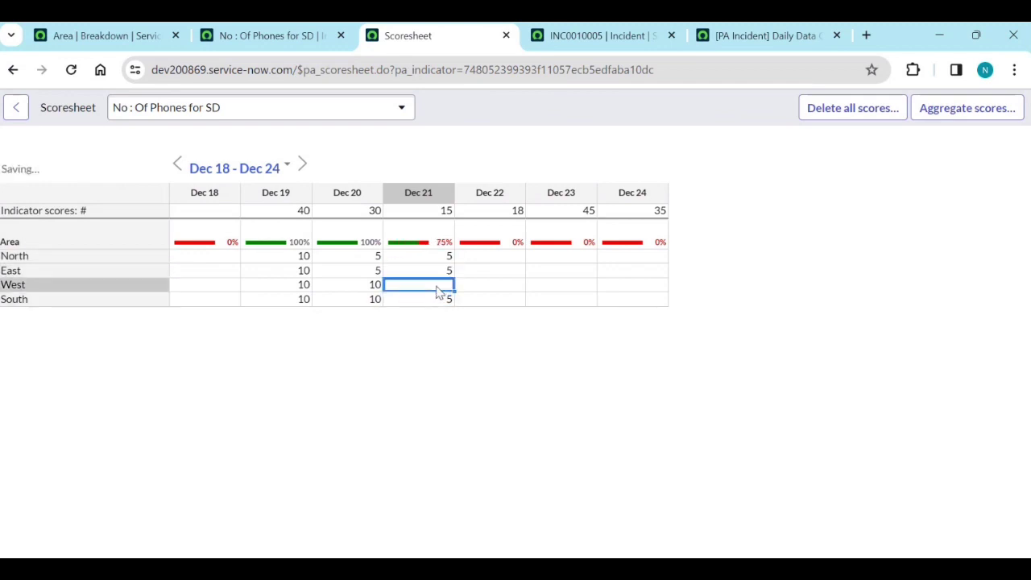
{"action": "type", "text": "0"}
Enter the Dec 22 Area scores: 3 for North and 5 each for East, West and South.
{"action": "left_click", "coordinate": [499, 258]}
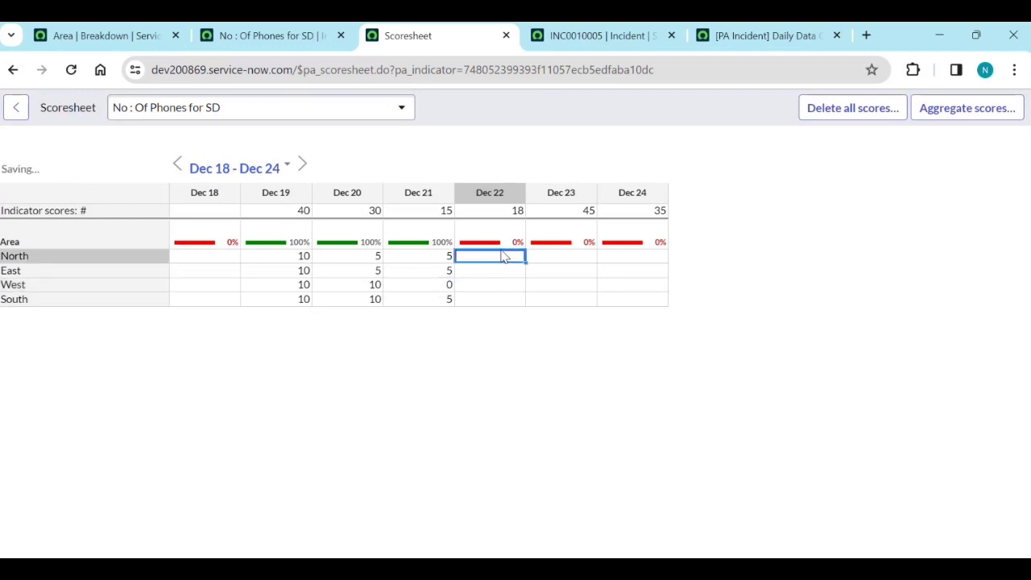
{"action": "type", "text": "3"}
{"action": "left_click", "coordinate": [500, 278]}
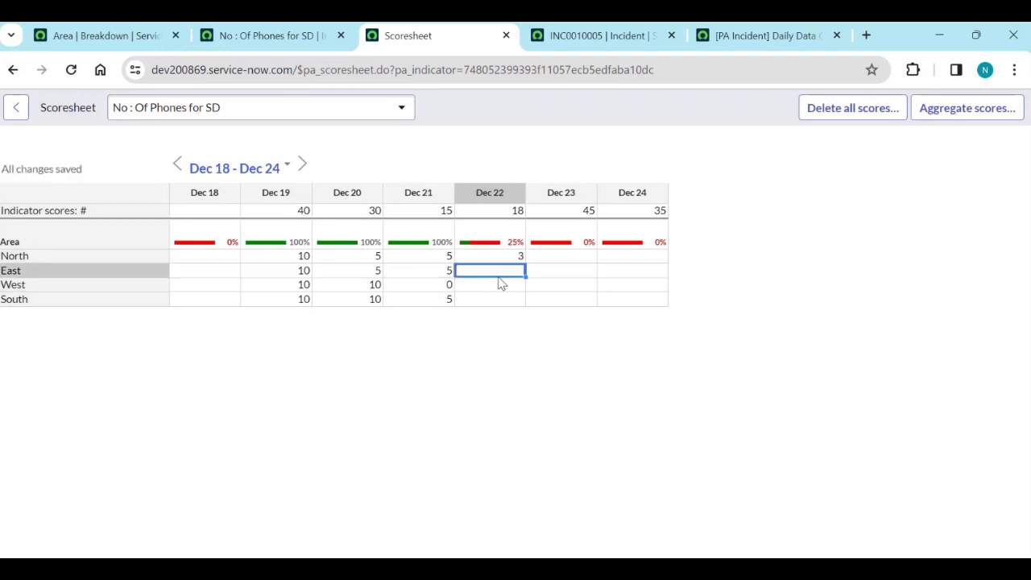
{"action": "type", "text": "5"}
{"action": "left_click", "coordinate": [498, 288]}
{"action": "type", "text": "5"}
{"action": "left_click", "coordinate": [501, 300]}
{"action": "type", "text": "5"}
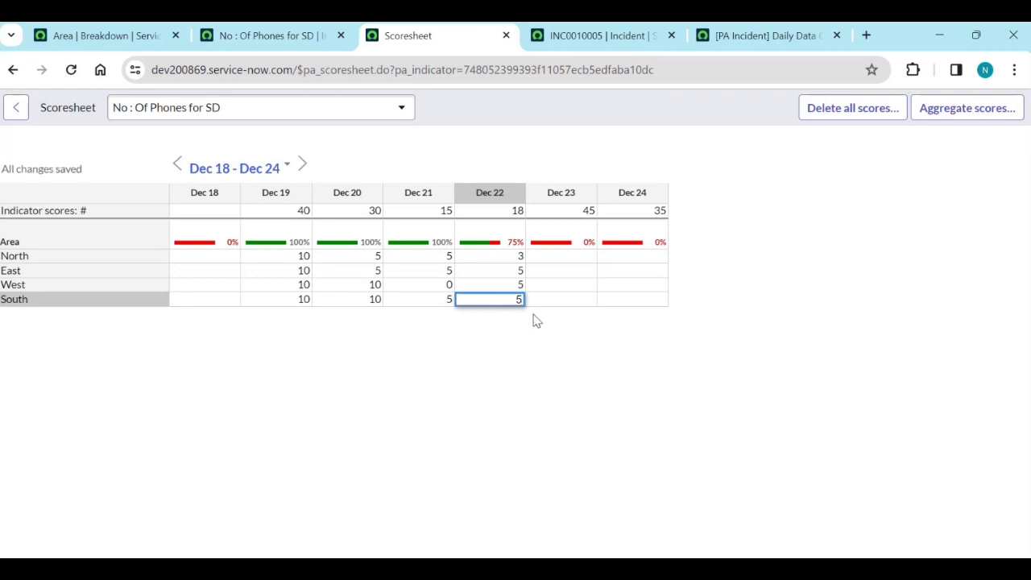
Enter the Dec 23 Area scores: 10 for North, 15 for East, 10 for West and 10 for South.
{"action": "left_click", "coordinate": [606, 301]}
{"action": "left_click", "coordinate": [565, 253]}
{"action": "type", "text": "10"}
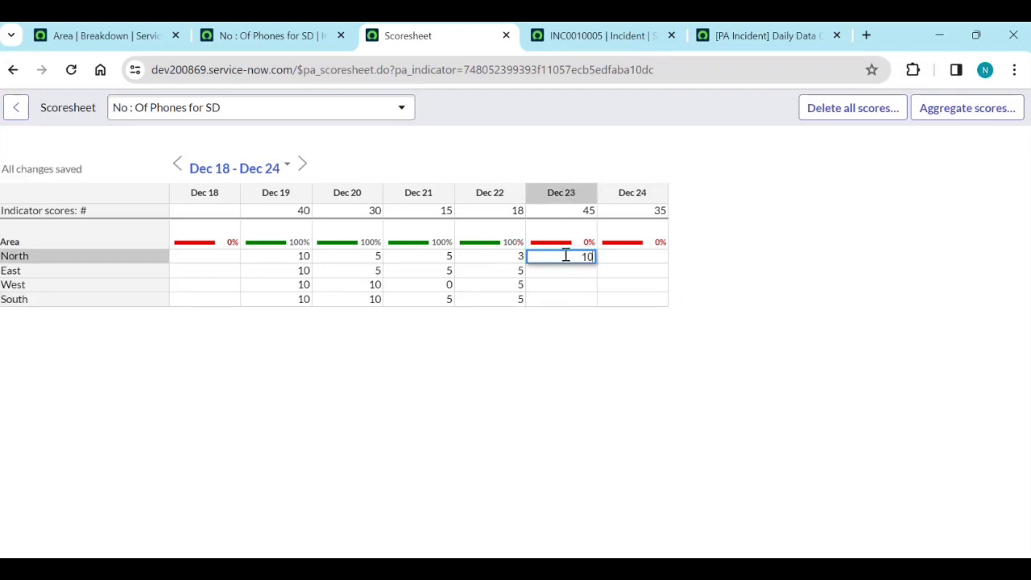
{"action": "left_click", "coordinate": [566, 272]}
{"action": "type", "text": "15"}
{"action": "left_click", "coordinate": [571, 289]}
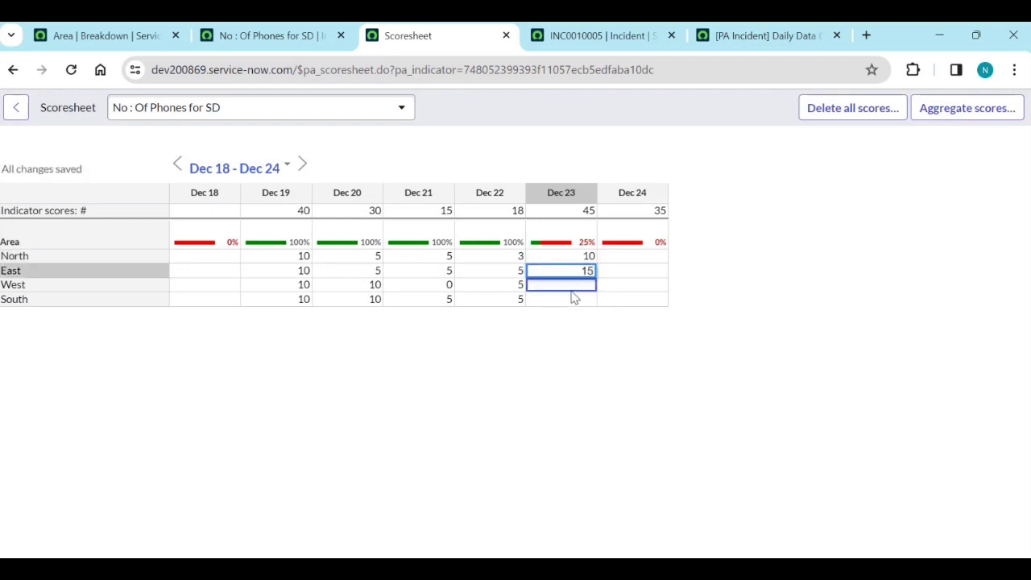
{"action": "type", "text": "10"}
{"action": "left_click", "coordinate": [572, 299]}
{"action": "type", "text": "1"}
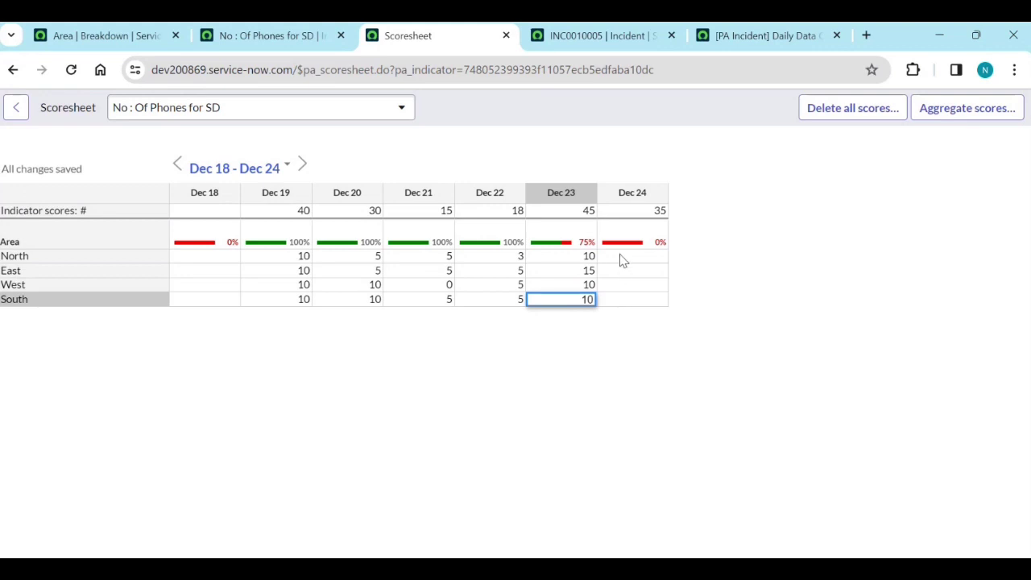
{"action": "type", "text": "0"}
Enter the Dec 24 Area scores: 5 for North and 10 each for East, West and South.
{"action": "left_click", "coordinate": [623, 258]}
{"action": "type", "text": "5"}
{"action": "left_click", "coordinate": [629, 270]}
{"action": "type", "text": "1"}
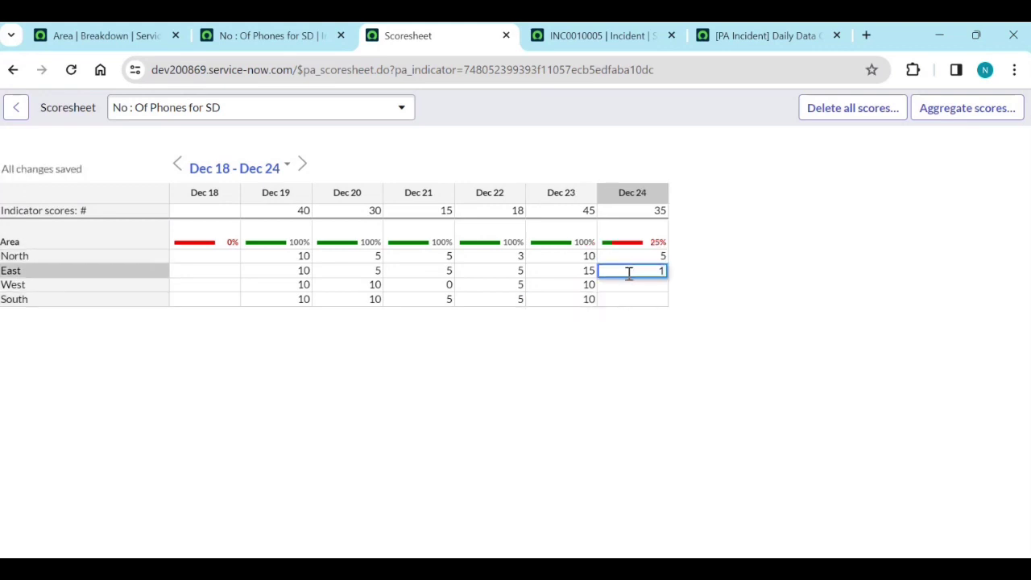
{"action": "type", "text": "0"}
{"action": "left_click", "coordinate": [627, 286]}
{"action": "type", "text": "1"}
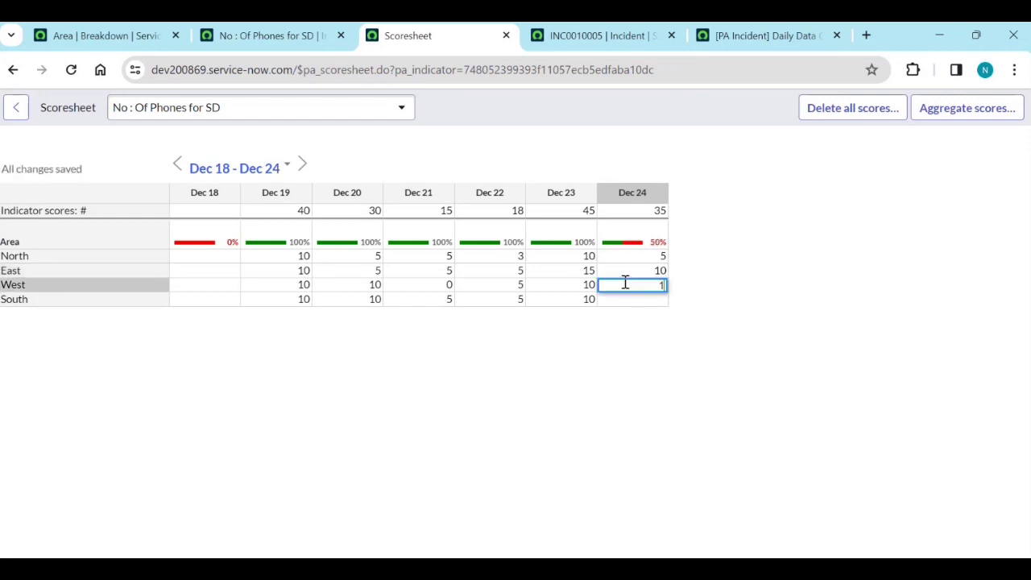
{"action": "left_click", "coordinate": [629, 299]}
{"action": "type", "text": "10"}
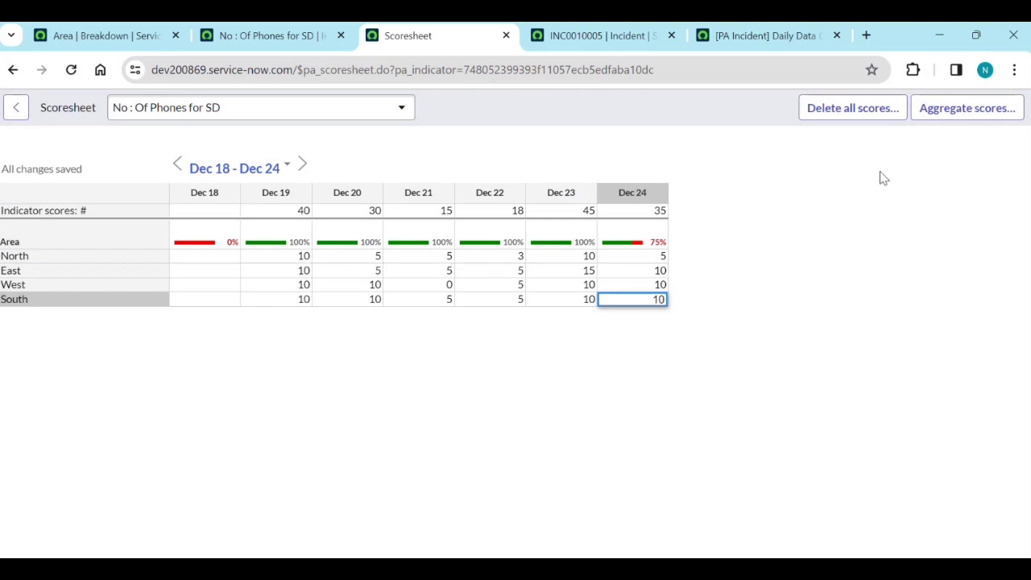
Aggregate the breakdown scores, saving the sum of Area as the indicator's score.
{"action": "left_click", "coordinate": [951, 127]}
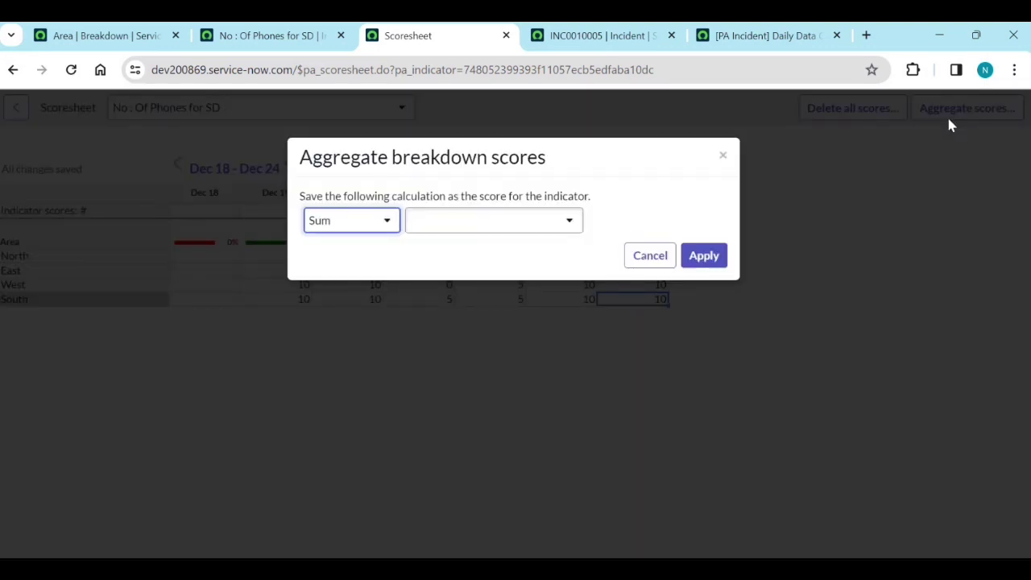
{"action": "left_click", "coordinate": [462, 234]}
{"action": "left_click", "coordinate": [460, 282]}
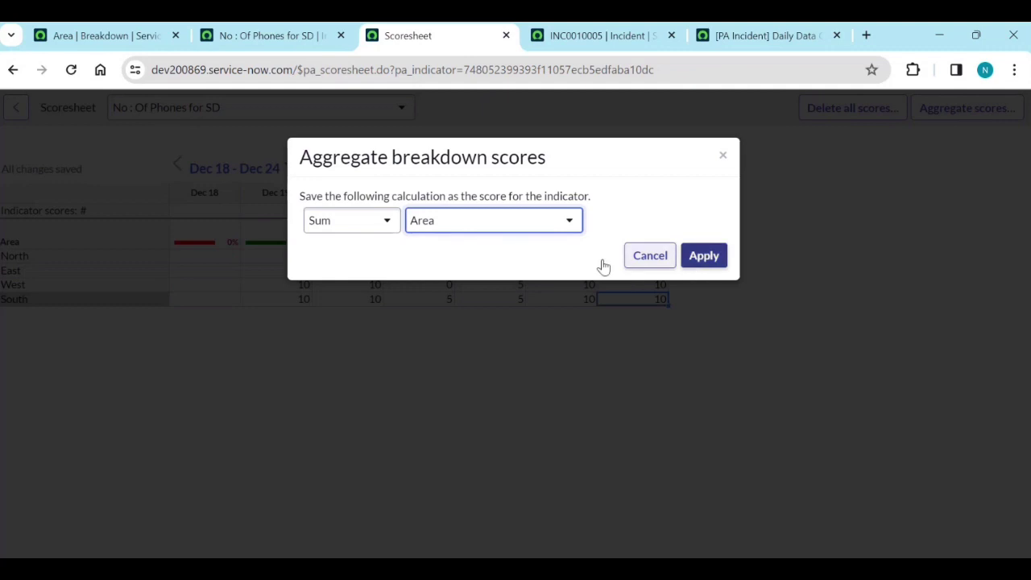
{"action": "left_click", "coordinate": [714, 254]}
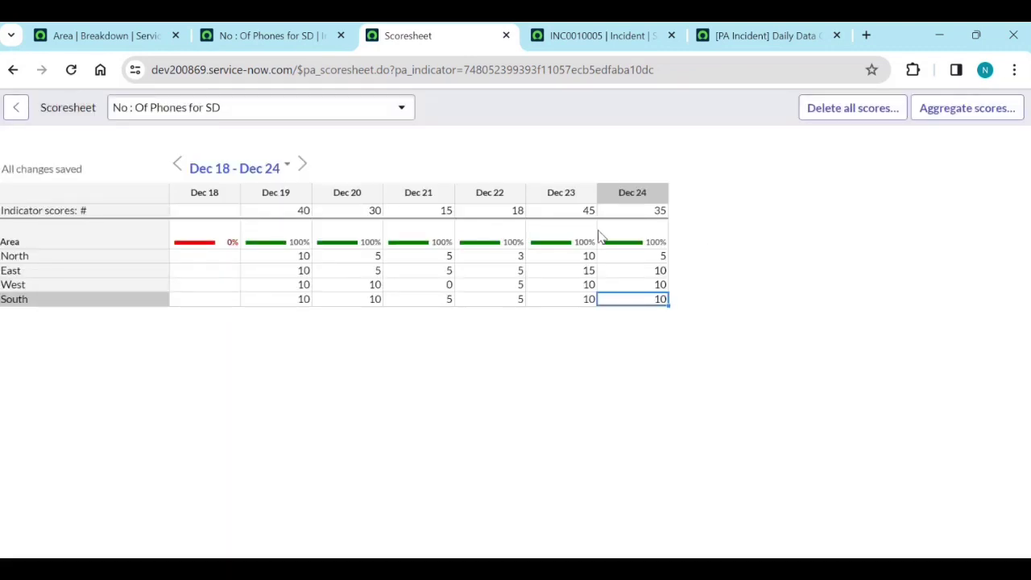
Open the Analytics Hub for "No : Of Phones for SD" and break its score trend down by Area.
{"action": "left_click", "coordinate": [248, 33]}
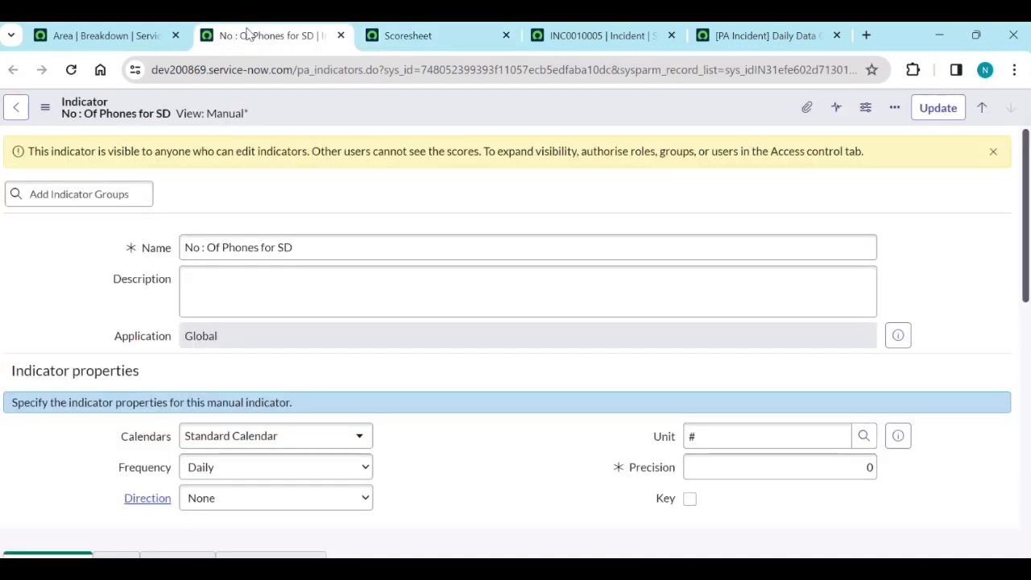
{"action": "scroll", "coordinate": [301, 324], "scroll_direction": "down", "scroll_amount": 7}
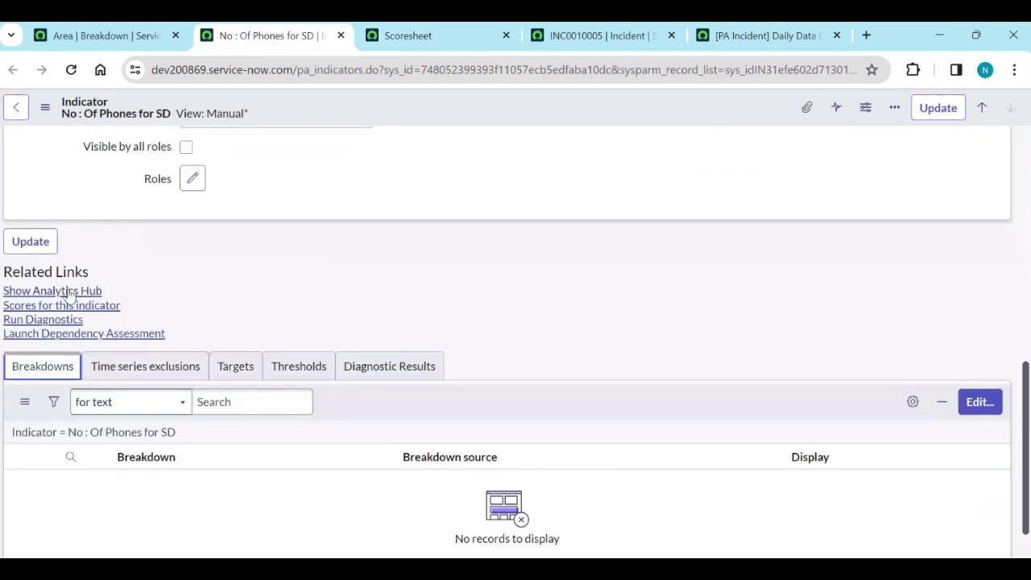
{"action": "left_click", "coordinate": [68, 295]}
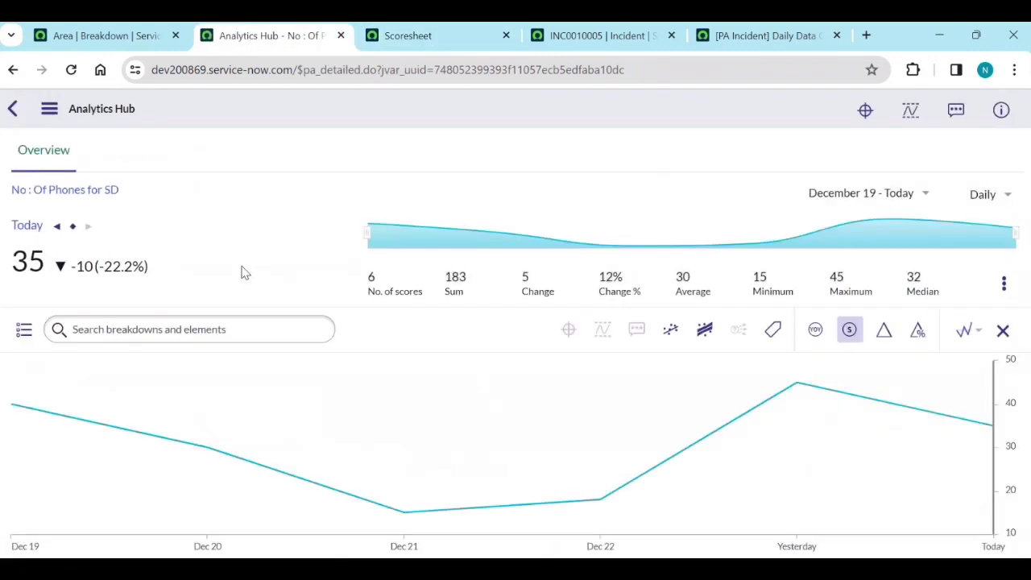
{"action": "left_click", "coordinate": [24, 330]}
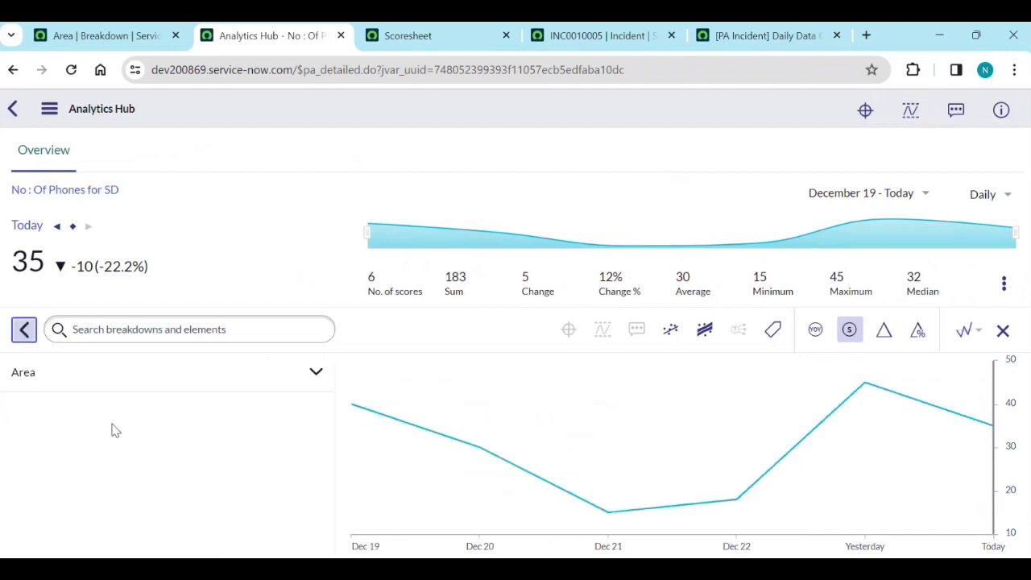
{"action": "left_click", "coordinate": [115, 379]}
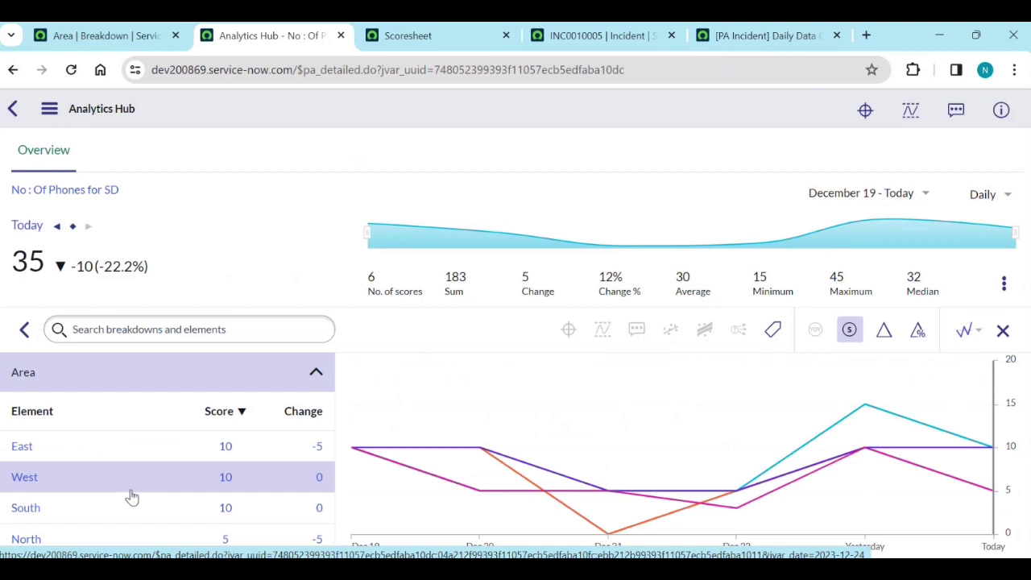
Inspect the daily scores per area, narrow the trend to East, and return to the Area breakdown record.
{"action": "mouse_move", "coordinate": [553, 479]}
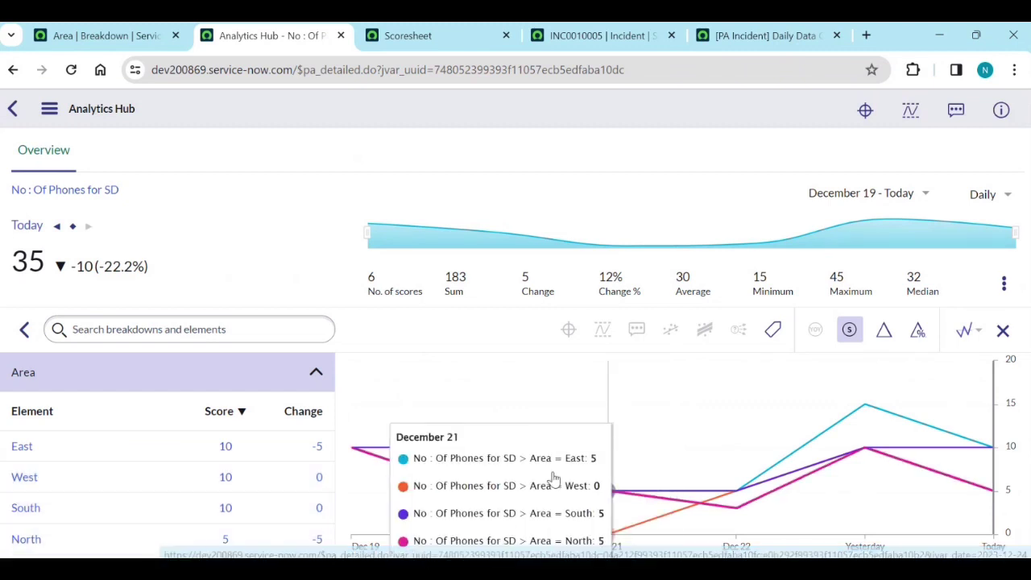
{"action": "left_click", "coordinate": [78, 459]}
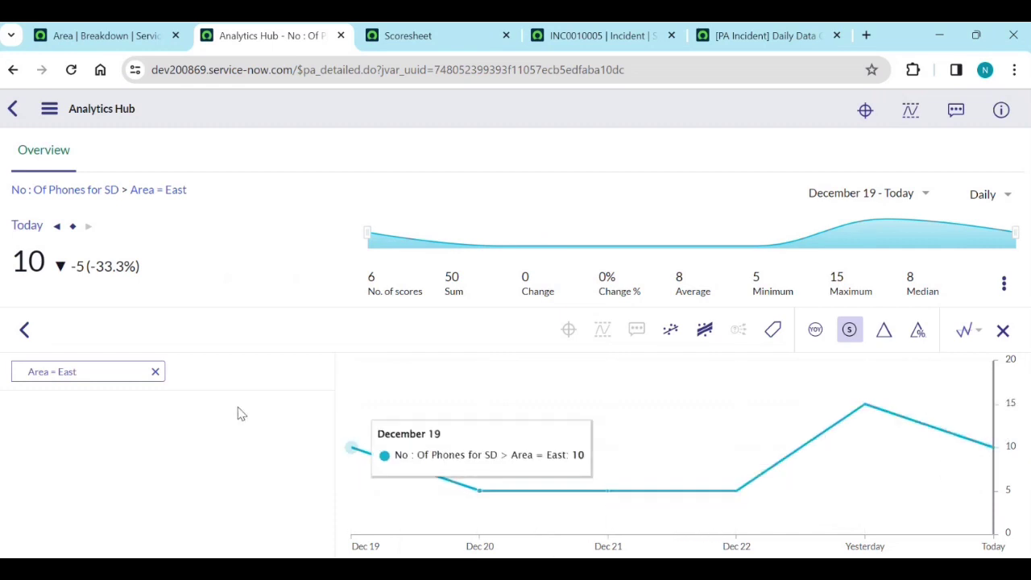
{"action": "left_click", "coordinate": [145, 35]}
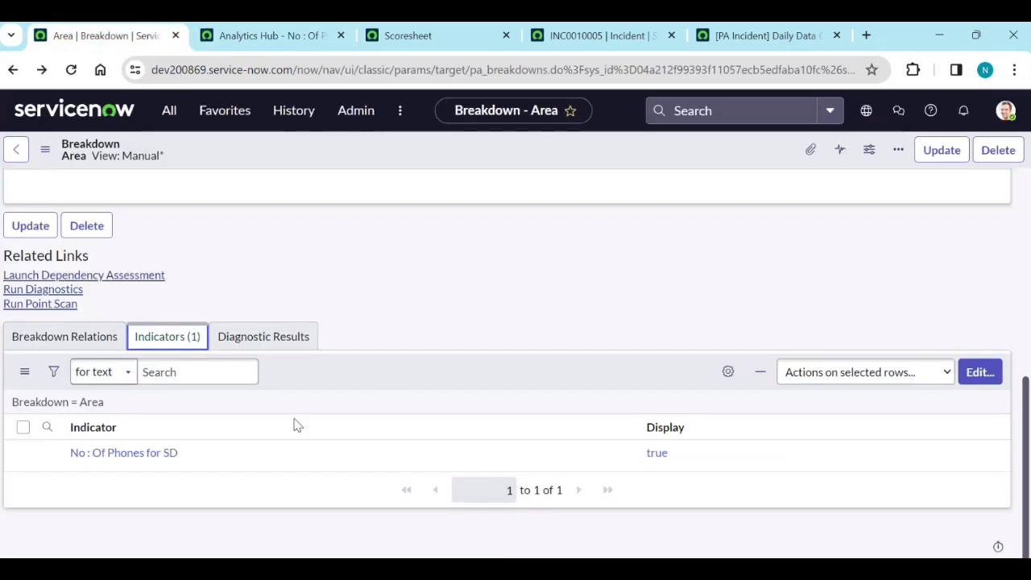
{"action": "scroll", "coordinate": [274, 261], "scroll_direction": "up", "scroll_amount": 1}
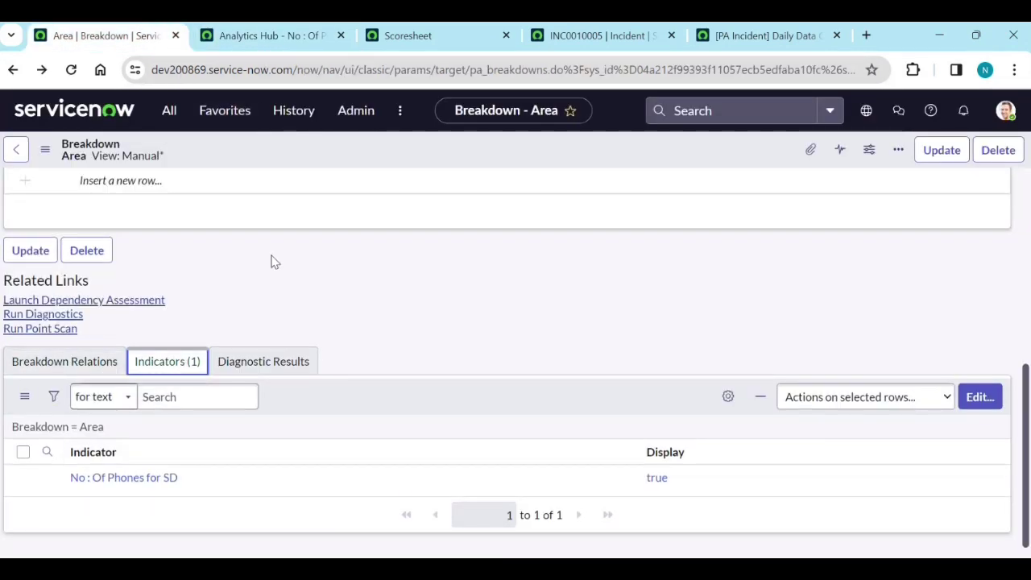
Filter the formula indicators by names containing "ph" and open the %new phone call incidents indicator.
{"action": "scroll", "coordinate": [273, 261], "scroll_direction": "up", "scroll_amount": 6}
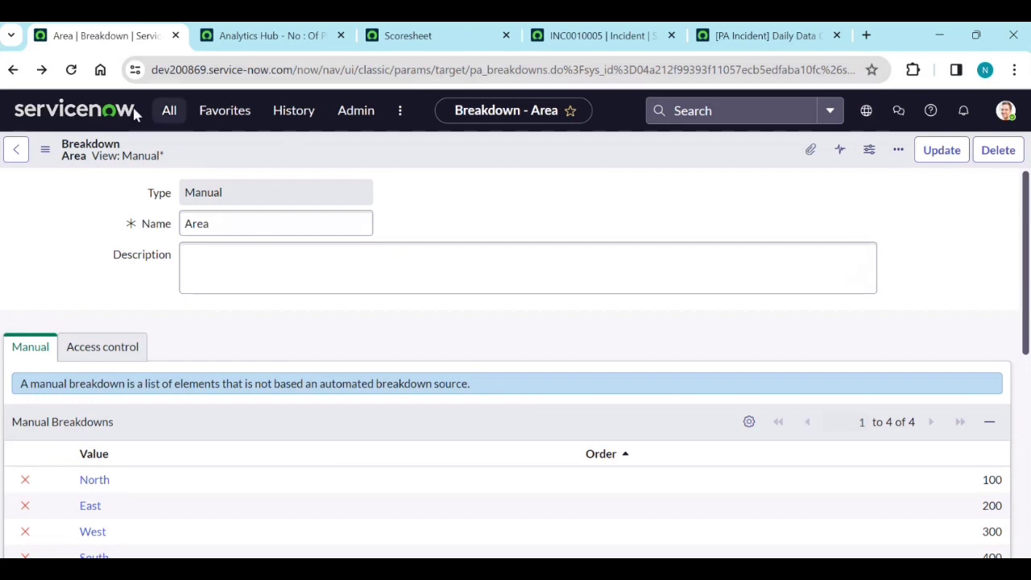
{"action": "left_click", "coordinate": [202, 119]}
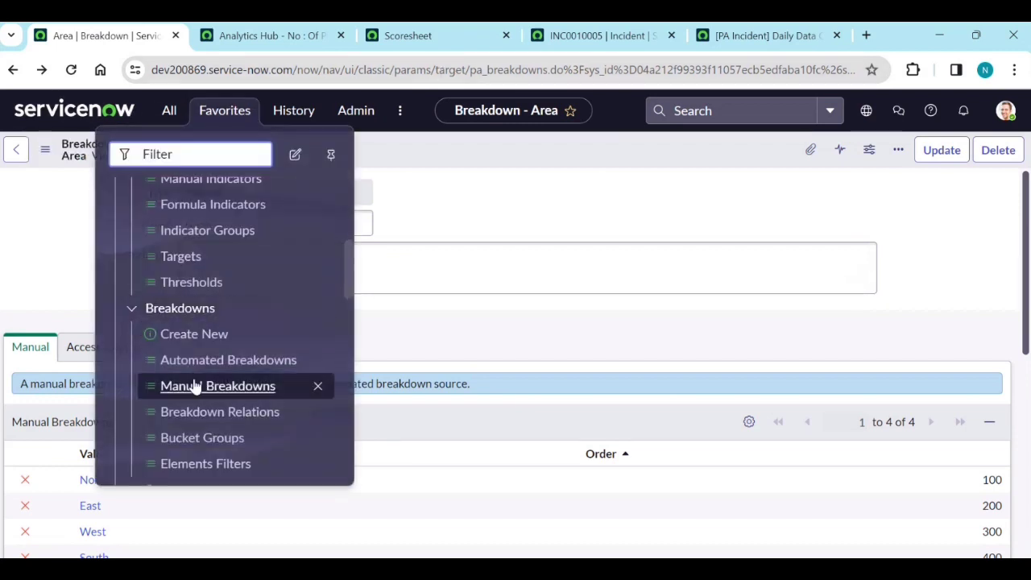
{"action": "scroll", "coordinate": [206, 298], "scroll_direction": "up", "scroll_amount": 2}
{"action": "left_click", "coordinate": [202, 285]}
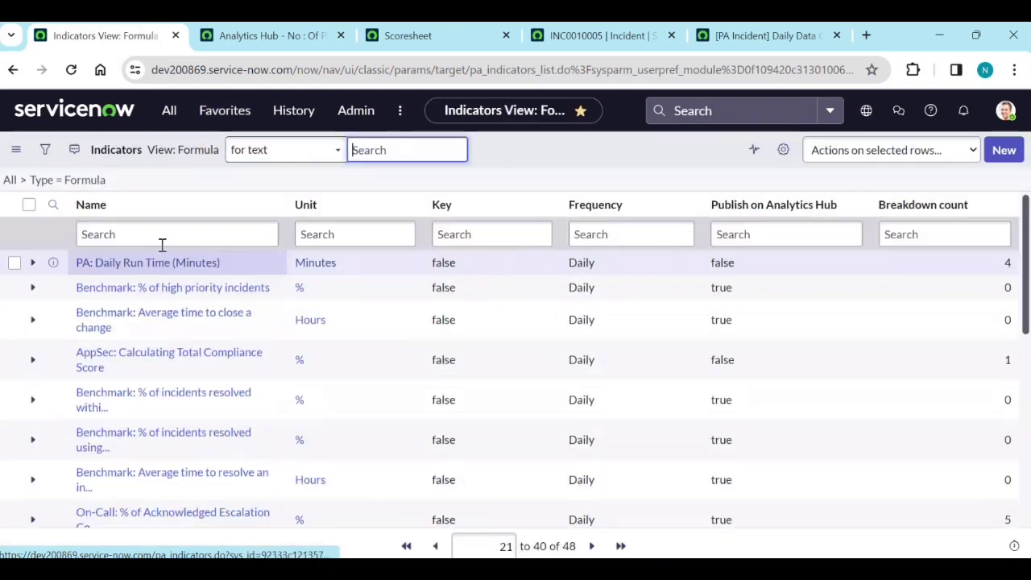
{"action": "left_click", "coordinate": [160, 238]}
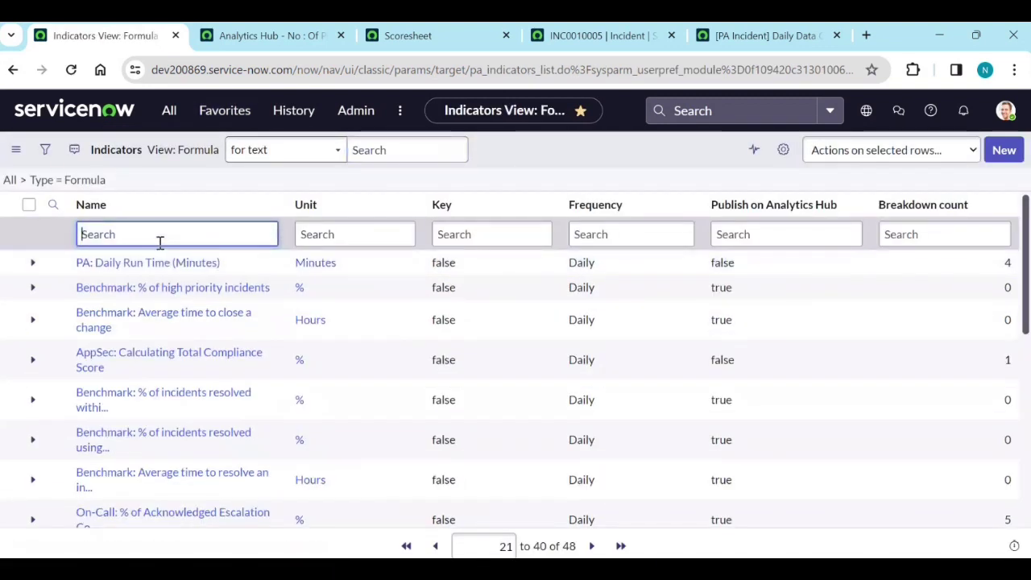
{"action": "type", "text": "*ph"}
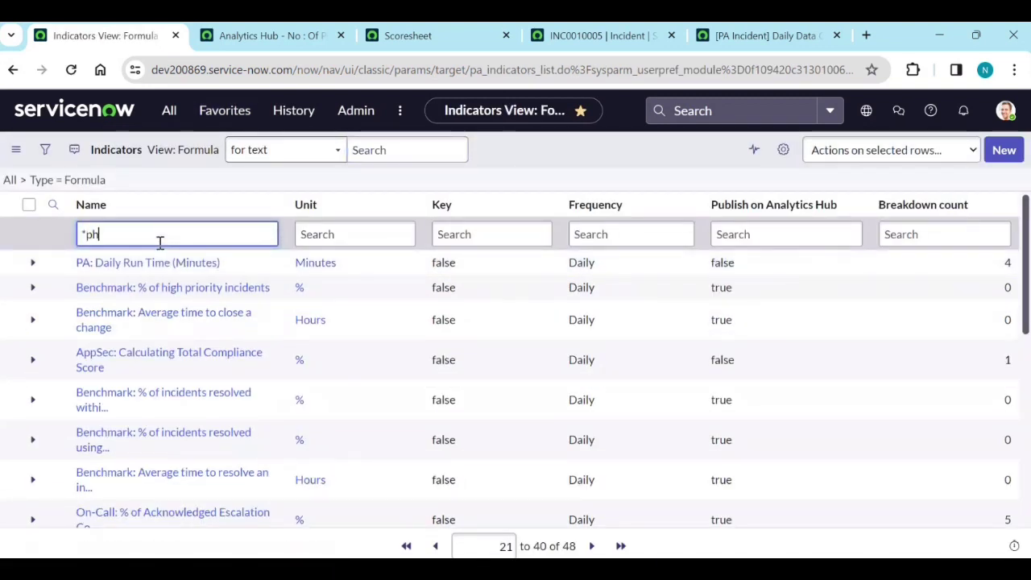
{"action": "key", "text": "Return"}
{"action": "left_click", "coordinate": [156, 266]}
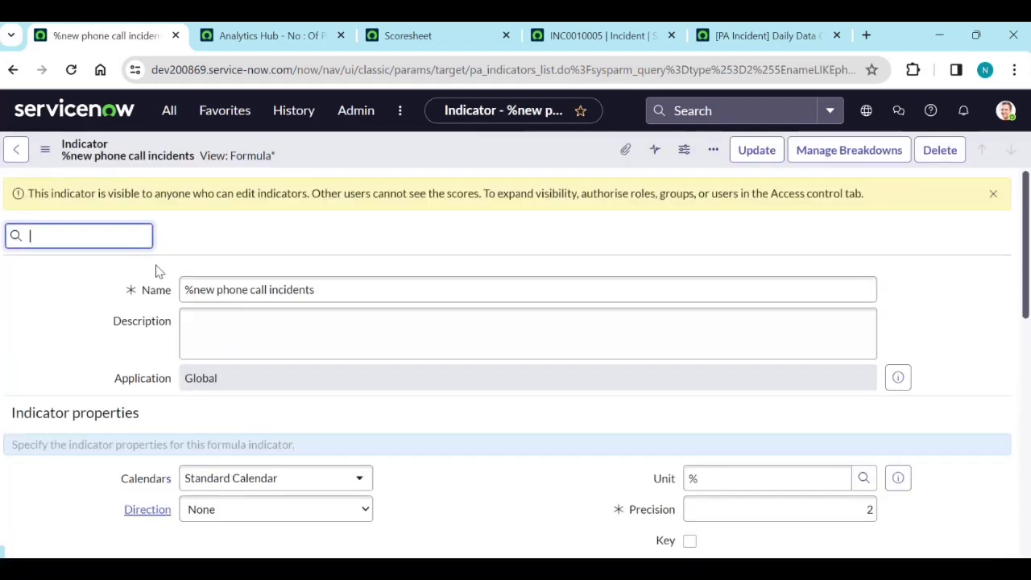
Add the Area breakdown to the %new phone call incidents indicator and save the breakdown list.
{"action": "scroll", "coordinate": [211, 302], "scroll_direction": "down", "scroll_amount": 2}
{"action": "scroll", "coordinate": [221, 322], "scroll_direction": "down", "scroll_amount": 7}
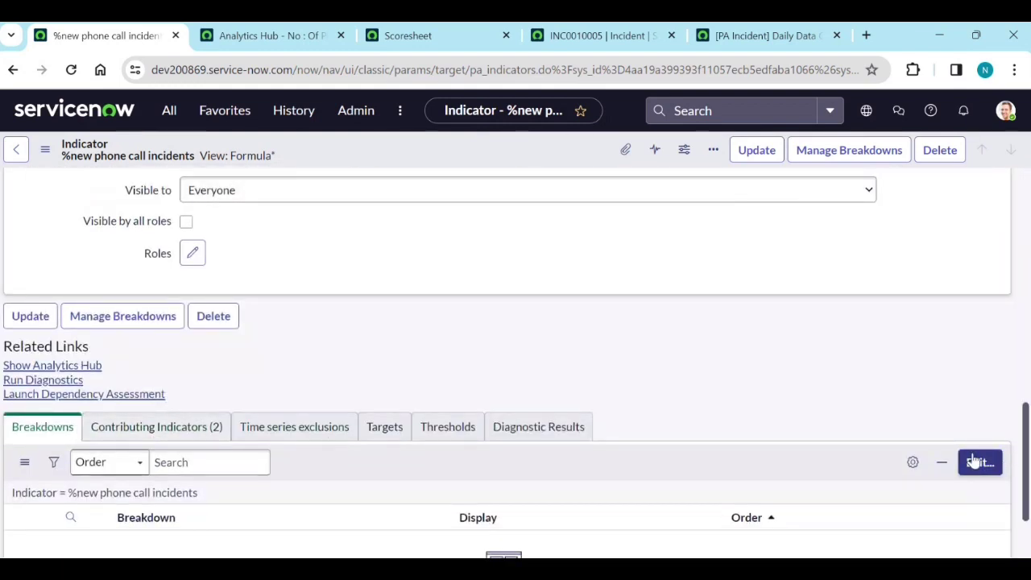
{"action": "left_click", "coordinate": [975, 463]}
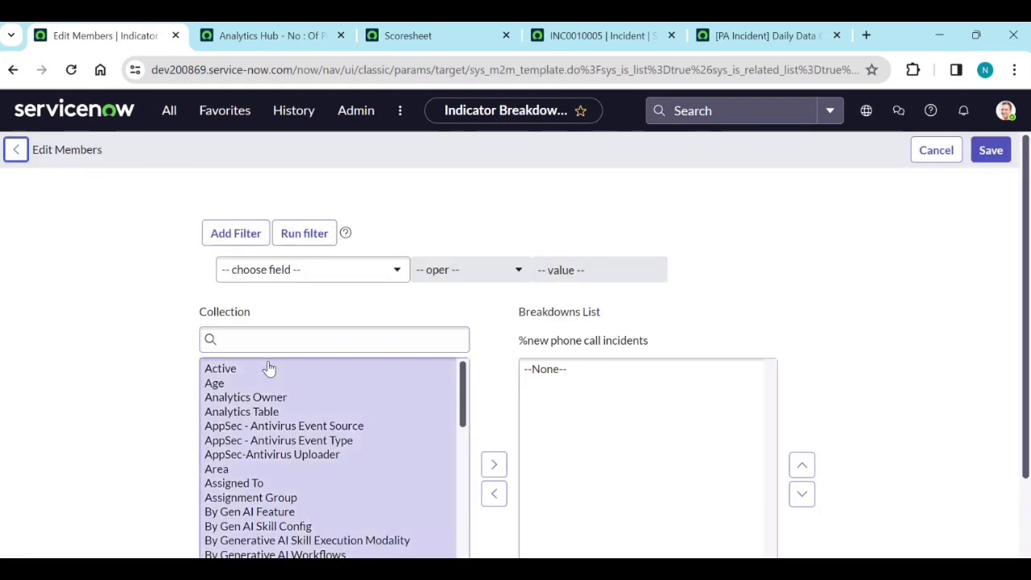
{"action": "left_click", "coordinate": [258, 469]}
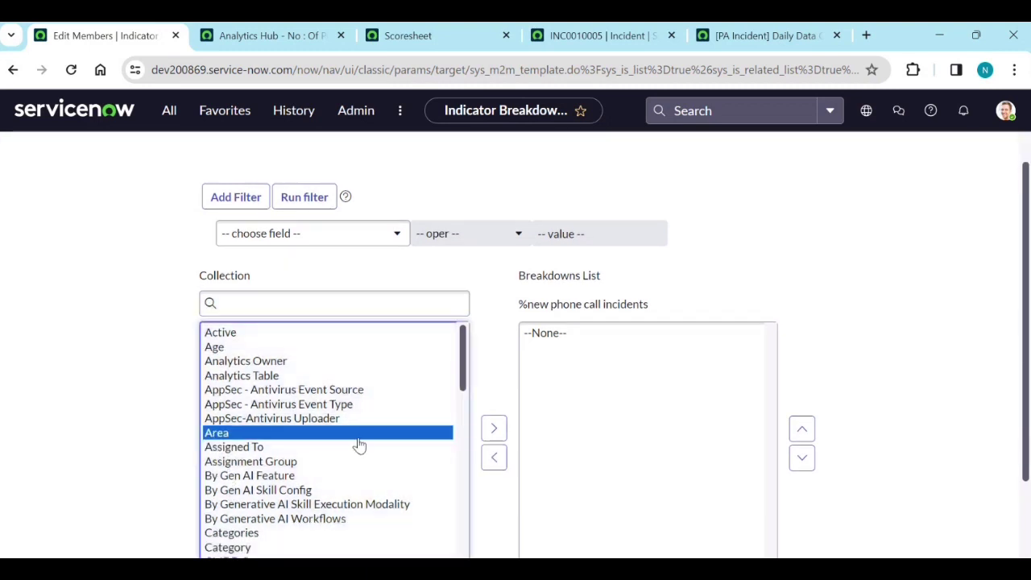
{"action": "left_click", "coordinate": [487, 428]}
{"action": "scroll", "coordinate": [486, 430], "scroll_direction": "down", "scroll_amount": 2}
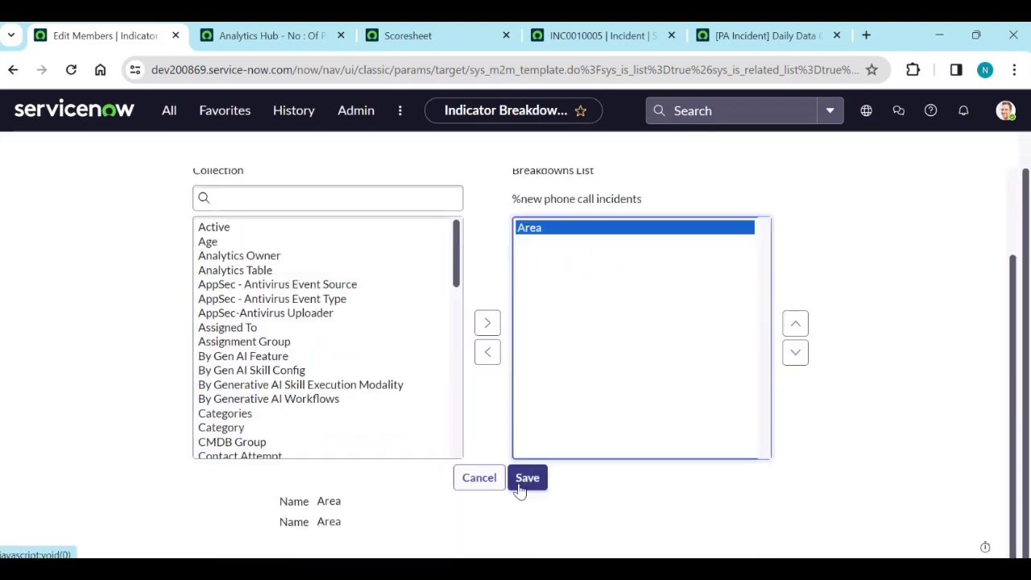
{"action": "left_click", "coordinate": [527, 480]}
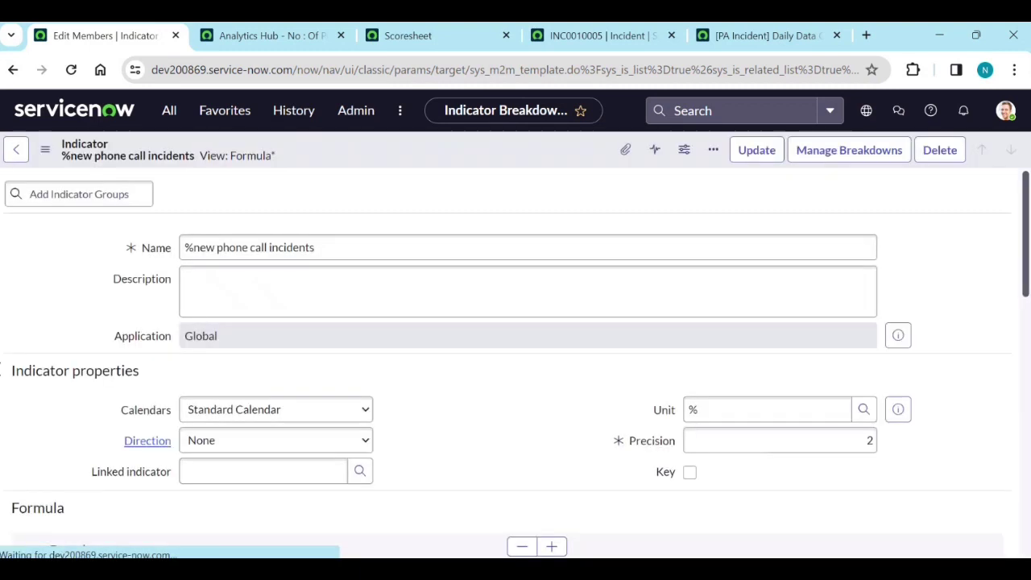
Open the Analytics Hub for %new phone call incidents and dismiss the notice about its breakdowns.
{"action": "scroll", "coordinate": [15, 389], "scroll_direction": "down", "scroll_amount": 4}
{"action": "scroll", "coordinate": [14, 389], "scroll_direction": "down", "scroll_amount": 6}
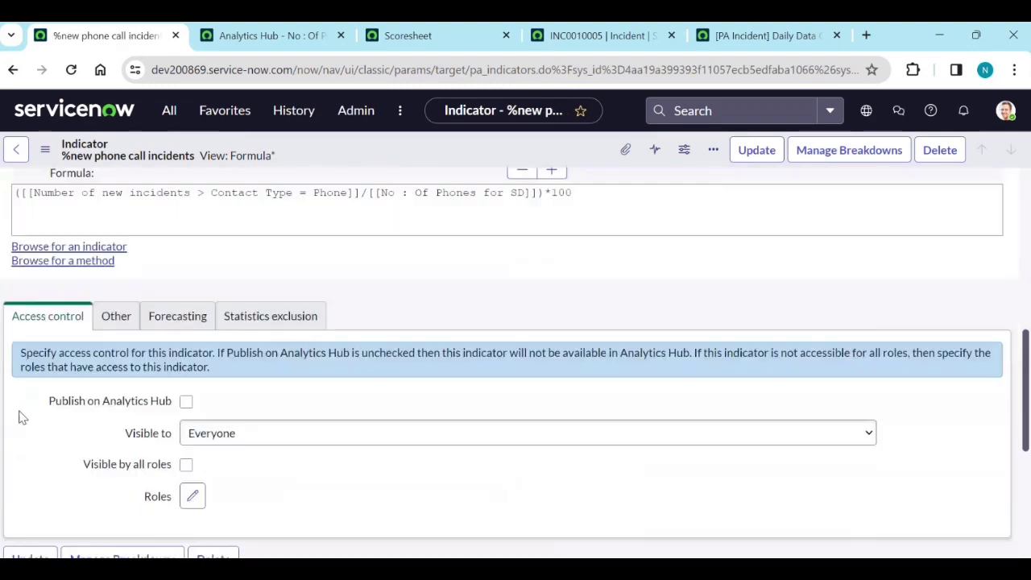
{"action": "left_click", "coordinate": [65, 366]}
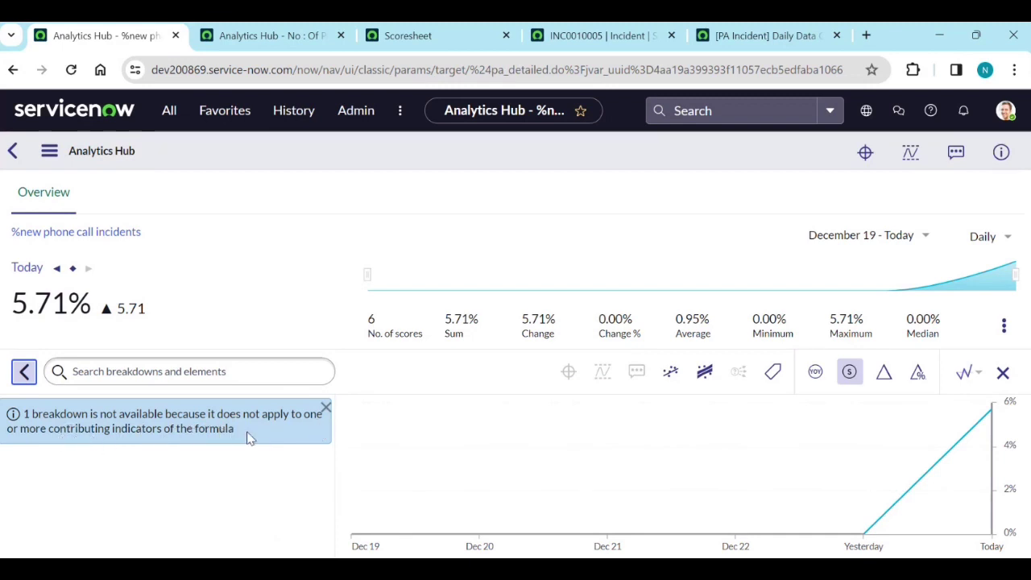
{"action": "left_click", "coordinate": [324, 408]}
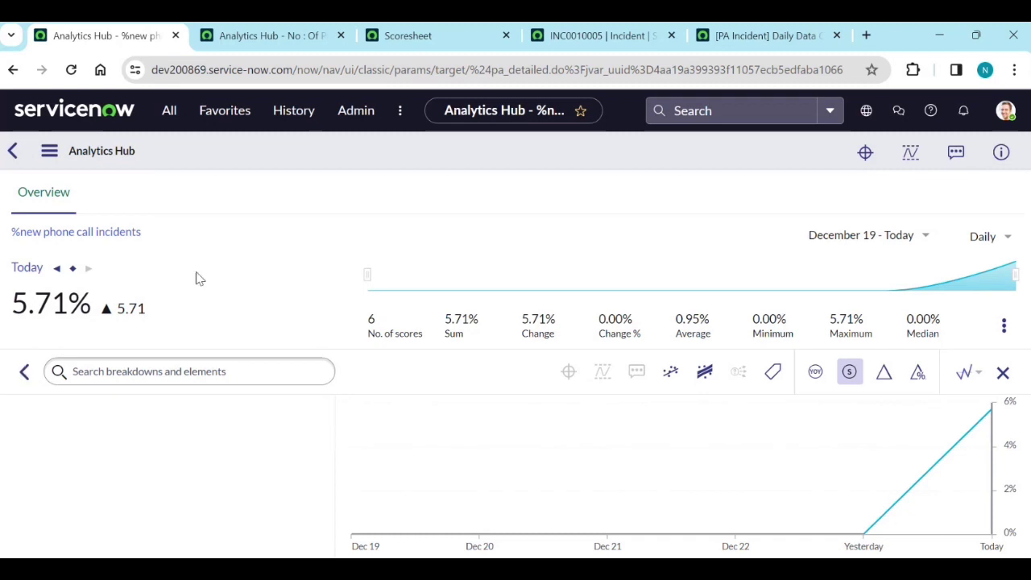
Return to editing the %new phone call incidents indicator and review its formula and contributing indicators.
{"action": "left_click", "coordinate": [49, 150]}
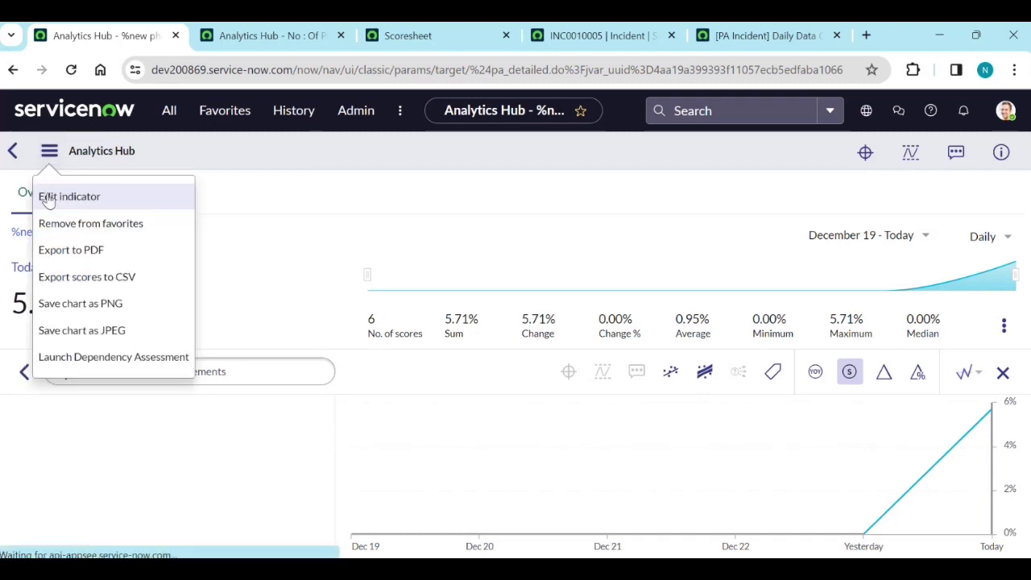
{"action": "left_click", "coordinate": [69, 197]}
{"action": "scroll", "coordinate": [379, 456], "scroll_direction": "down", "scroll_amount": 3}
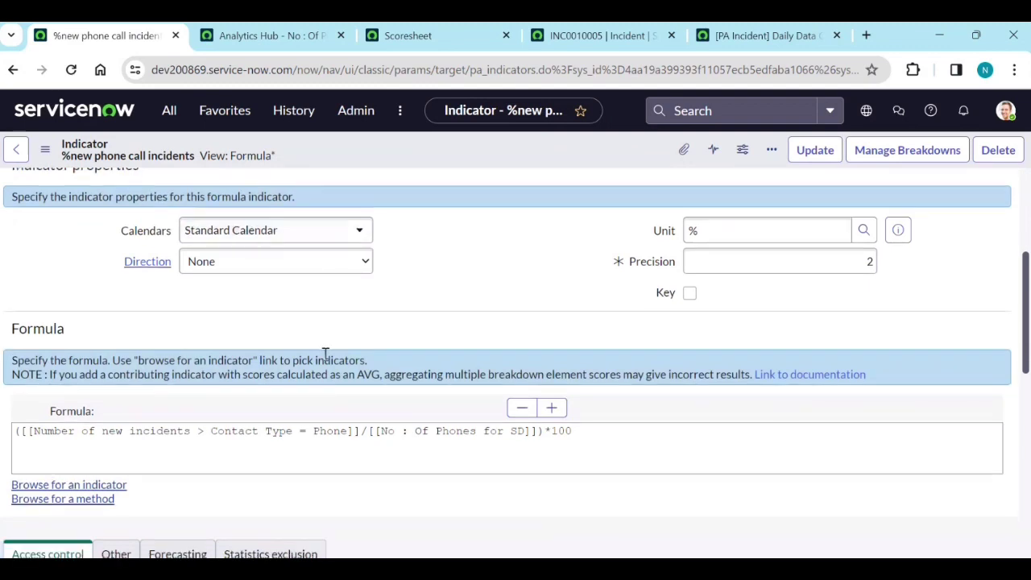
{"action": "scroll", "coordinate": [315, 395], "scroll_direction": "down", "scroll_amount": 10}
{"action": "left_click", "coordinate": [230, 337]}
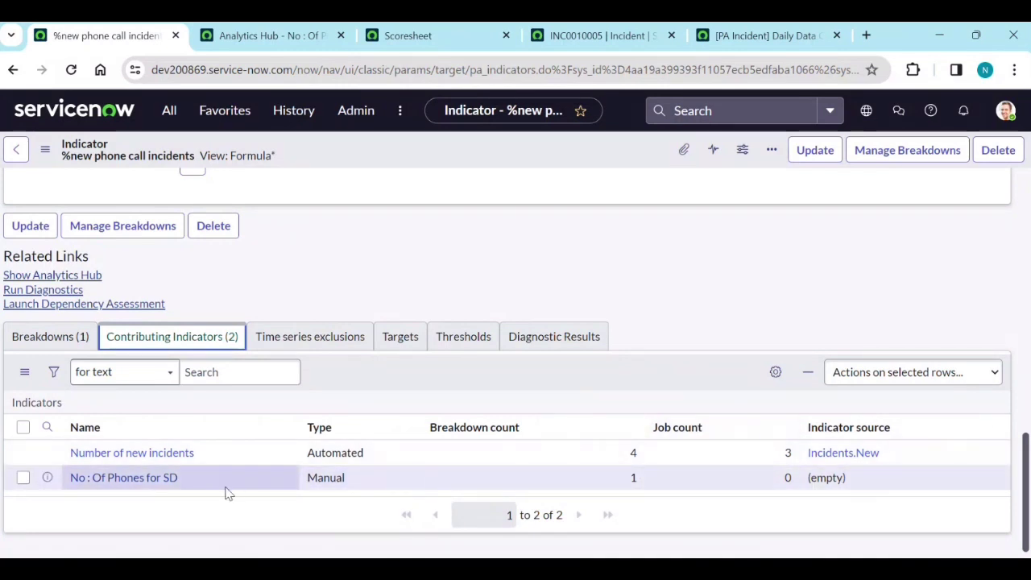
Open the contributing indicator "No : Of Phones for SD", check its breakdowns, and open the Area breakdown record.
{"action": "left_click", "coordinate": [138, 481]}
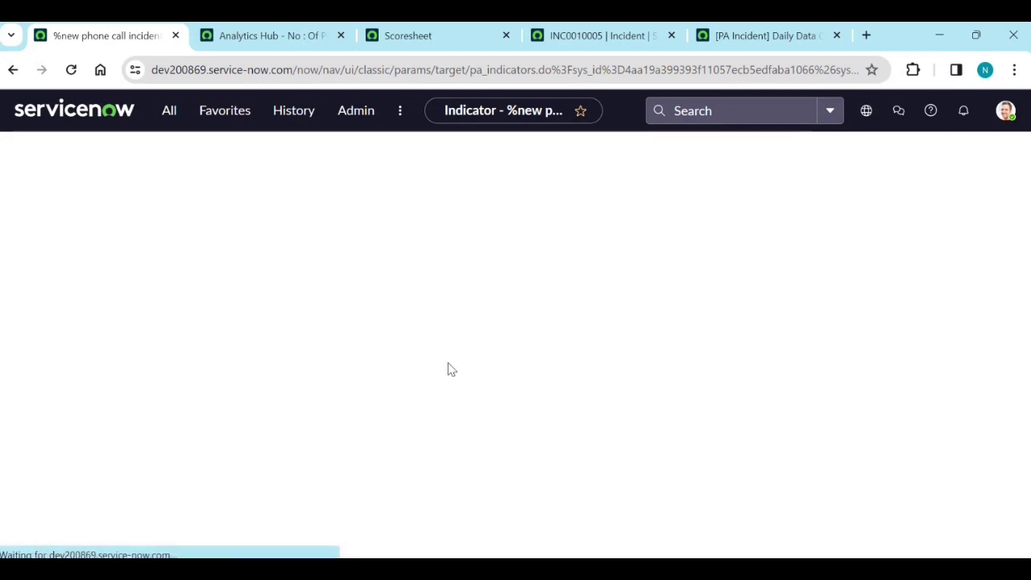
{"action": "scroll", "coordinate": [447, 411], "scroll_direction": "down", "scroll_amount": 15}
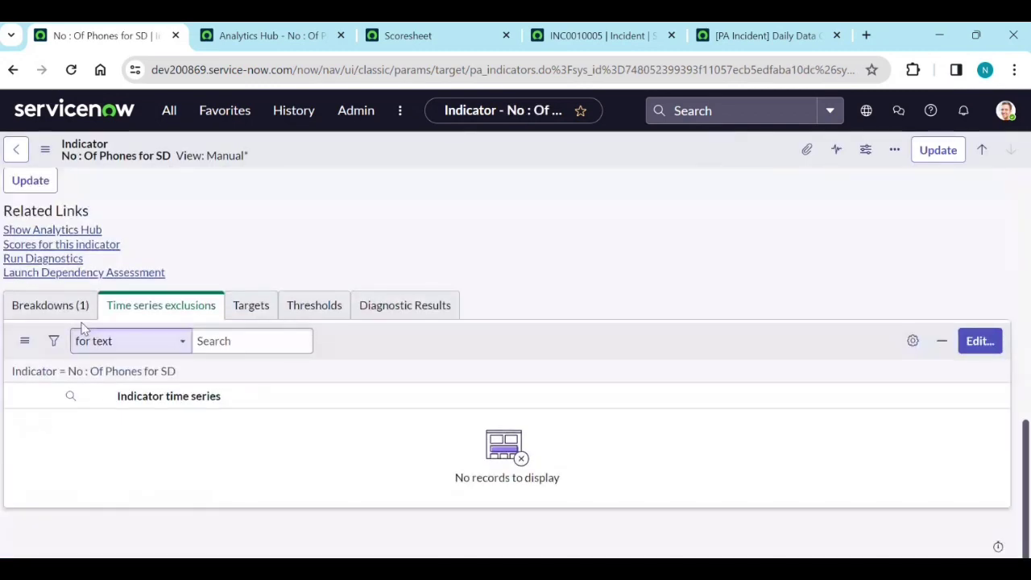
{"action": "left_click", "coordinate": [77, 310]}
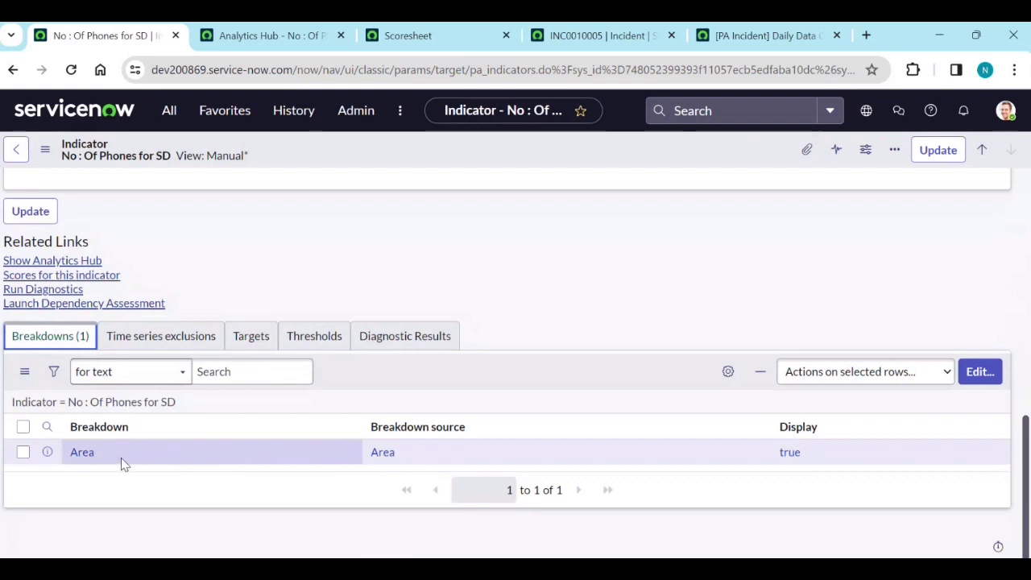
{"action": "left_click", "coordinate": [89, 465]}
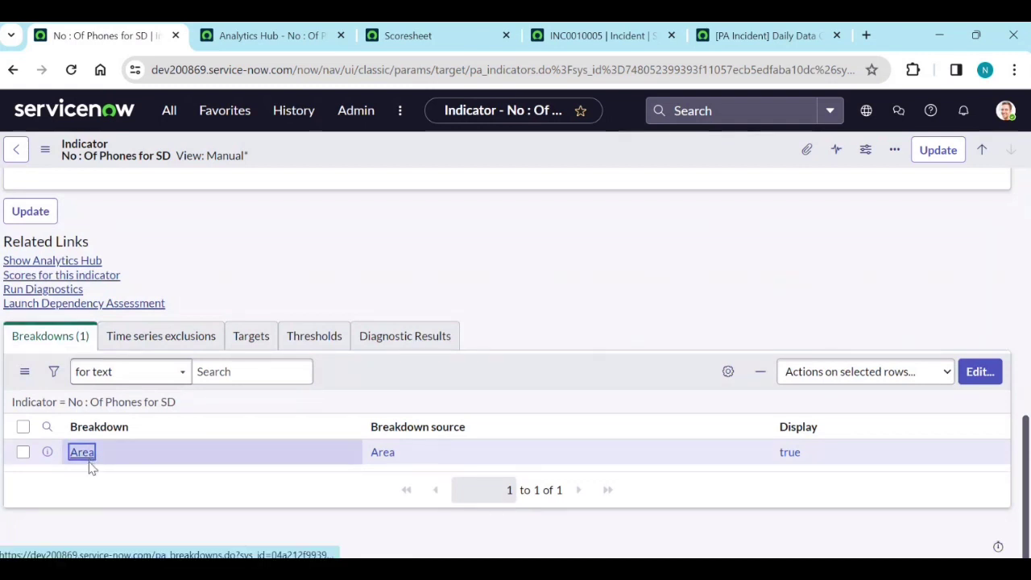
{"action": "scroll", "coordinate": [131, 438], "scroll_direction": "down", "scroll_amount": 5}
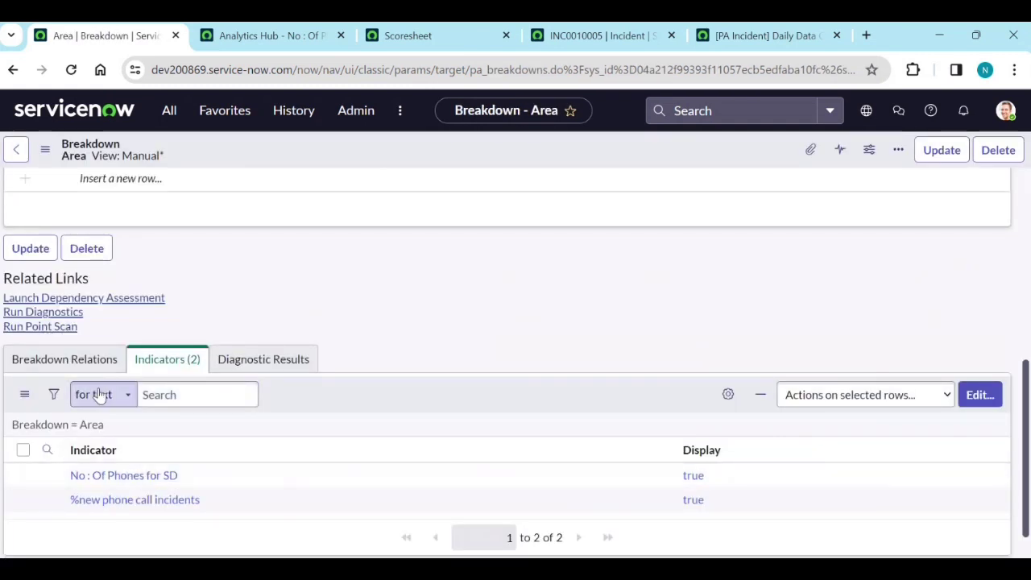
{"action": "left_click", "coordinate": [65, 359]}
{"action": "left_click", "coordinate": [979, 394]}
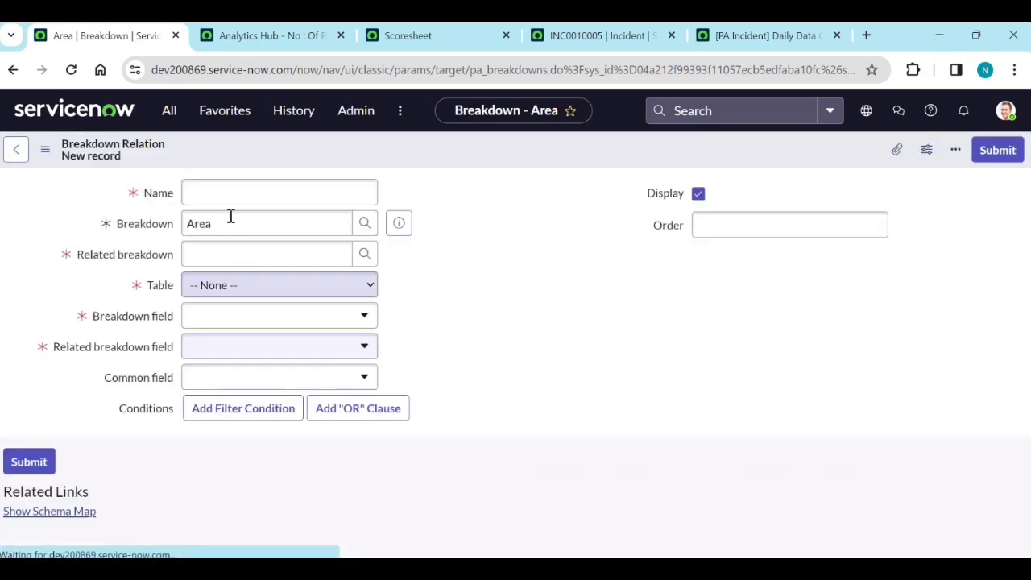
{"action": "type", "text": "ea"}
{"action": "left_click", "coordinate": [238, 259]}
{"action": "left_click", "coordinate": [360, 254]}
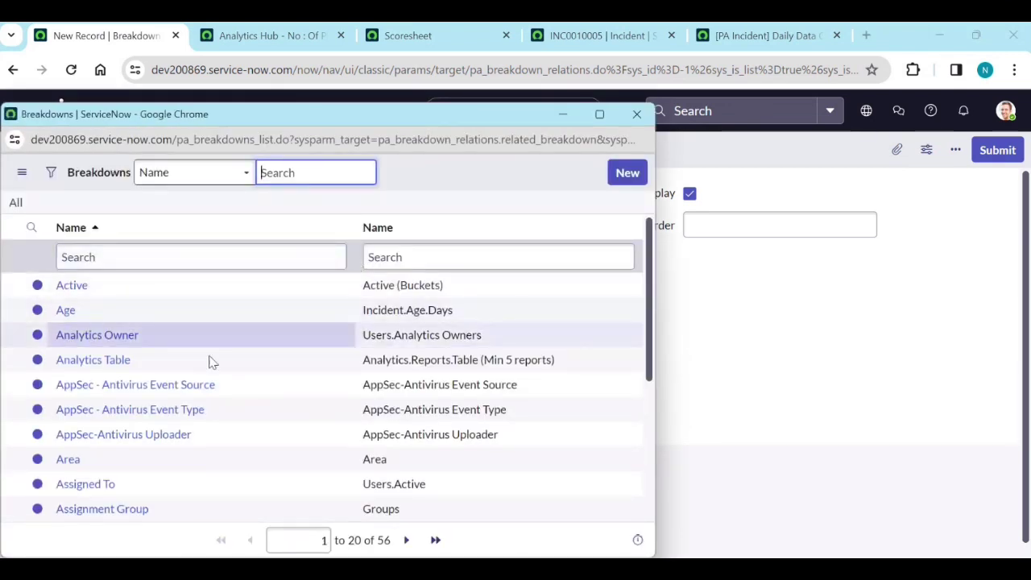
{"action": "left_click", "coordinate": [69, 460]}
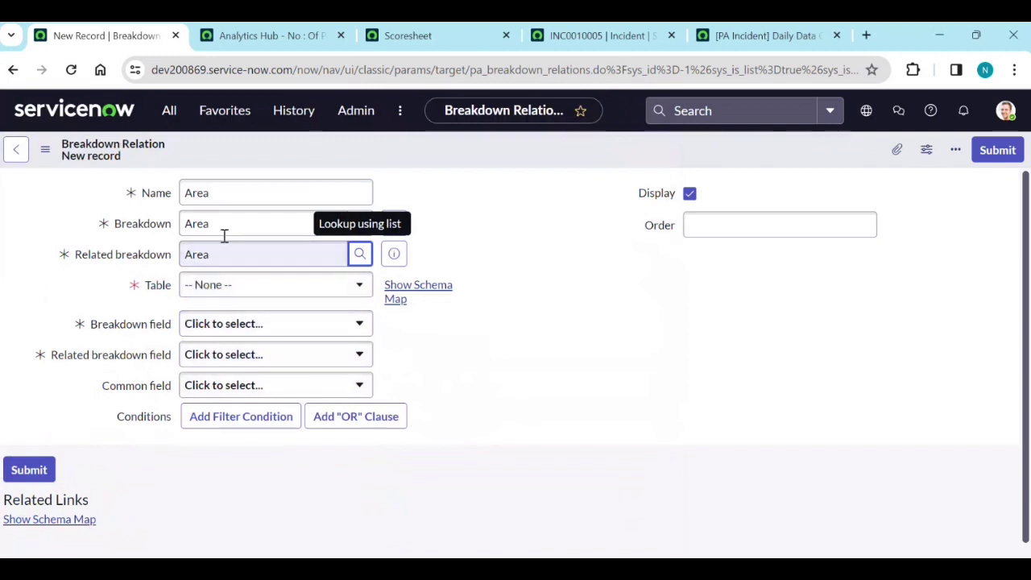
{"action": "left_click", "coordinate": [281, 295]}
{"action": "left_click", "coordinate": [329, 288]}
{"action": "double_click", "coordinate": [325, 259]}
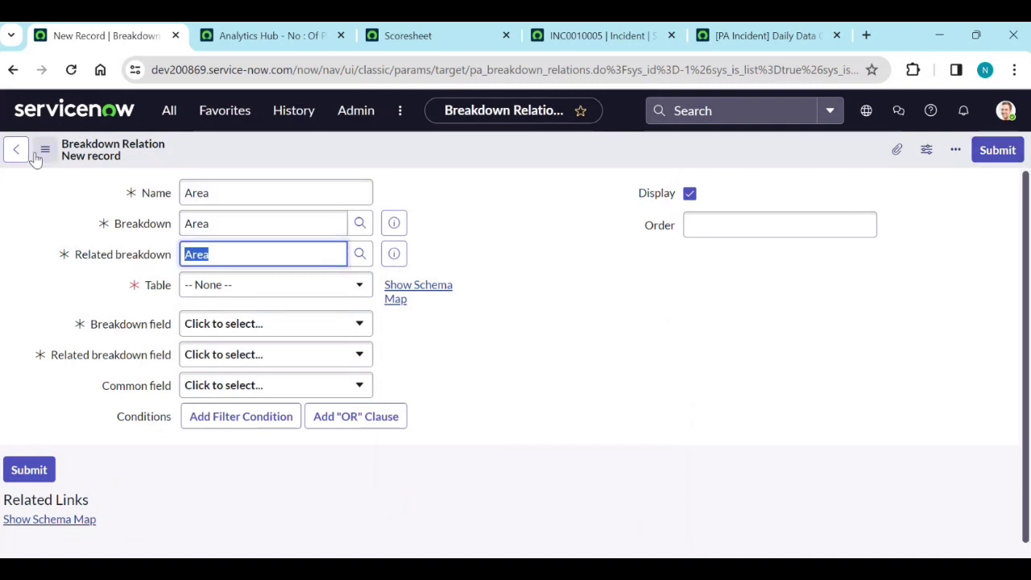
{"action": "left_click", "coordinate": [13, 73]}
{"action": "left_click", "coordinate": [597, 179]}
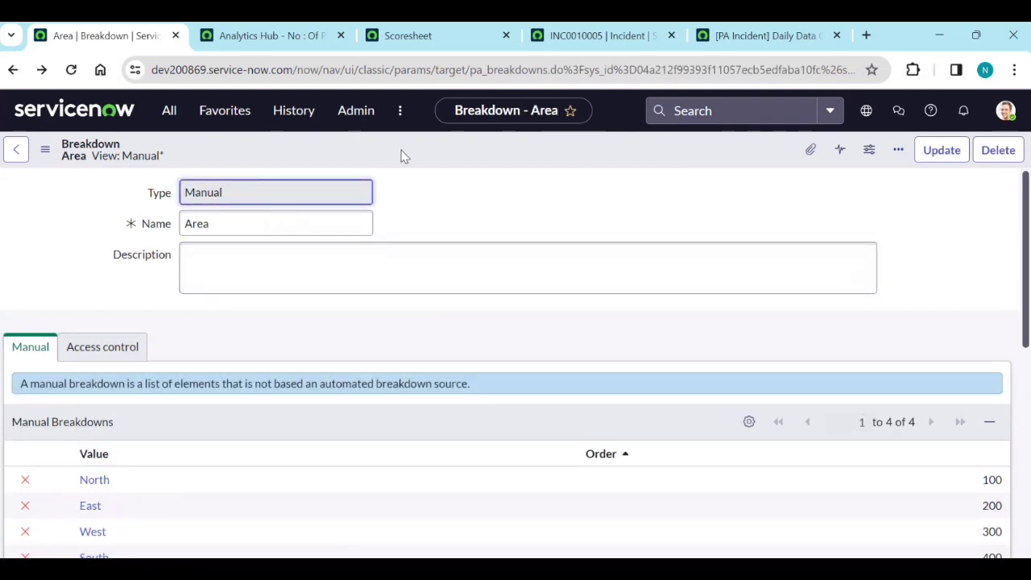
Load the ServiceNow home page in place of the Area record and return to the Analytics Hub for "No : Of Phones for SD".
{"action": "left_click", "coordinate": [312, 37]}
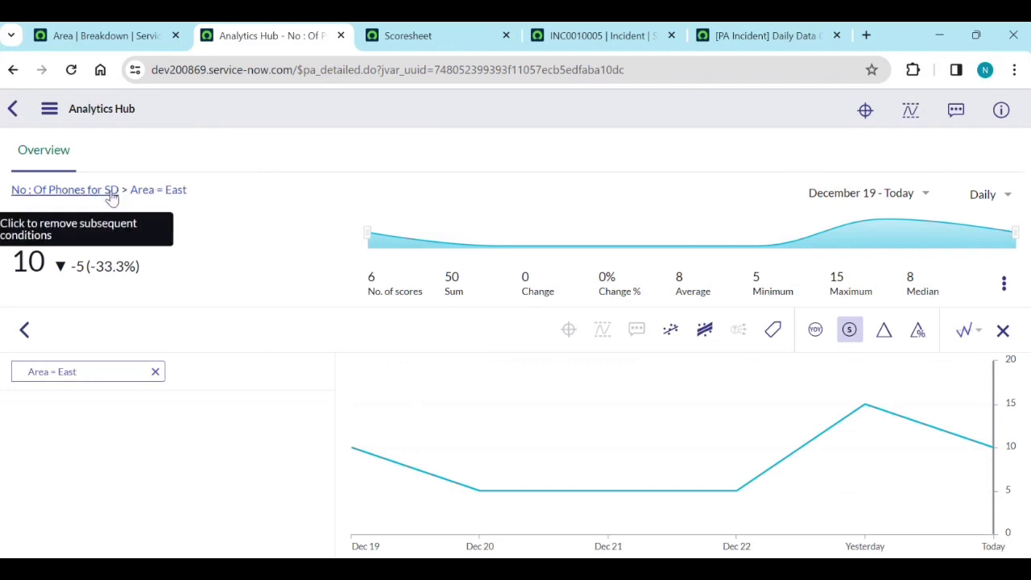
{"action": "left_click", "coordinate": [124, 37]}
{"action": "left_click", "coordinate": [60, 114]}
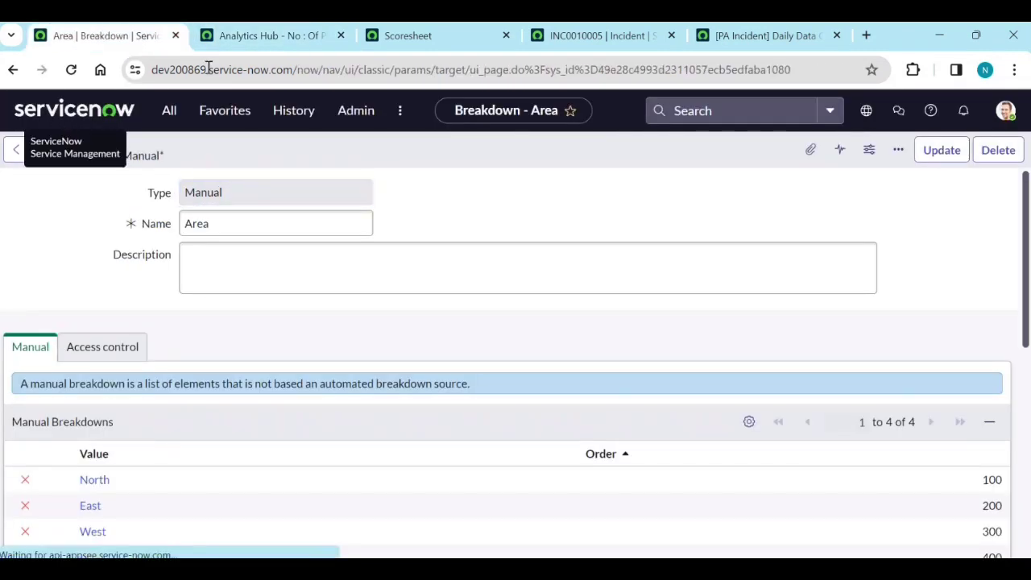
{"action": "left_click", "coordinate": [240, 36]}
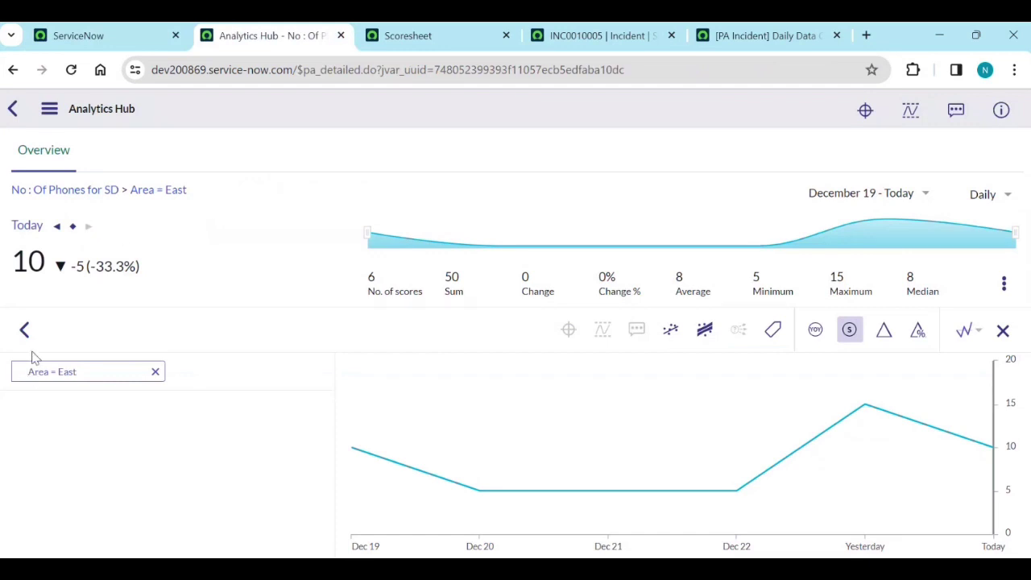